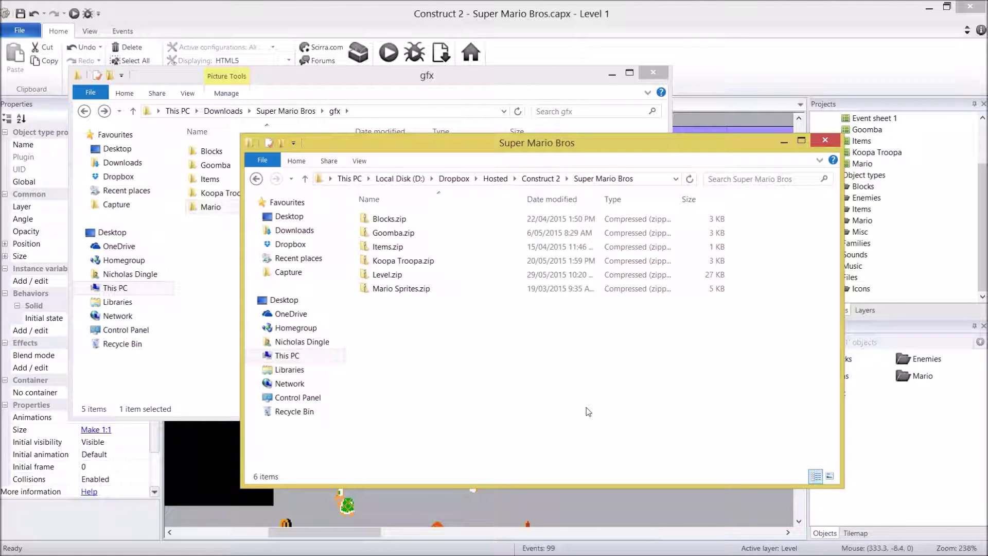
Copy the Level folder out of Level.zip into the project's gfx folder and close the archive window.
{"action": "left_click", "coordinate": [407, 275]}
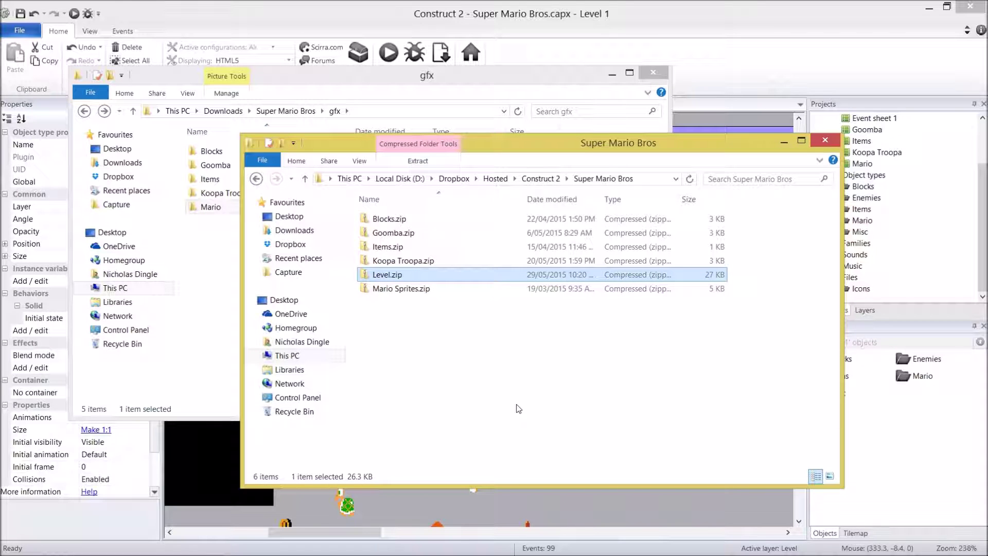
{"action": "left_click_drag", "start_coordinate": [489, 142], "coordinate": [676, 194]}
{"action": "double_click", "coordinate": [589, 328]}
{"action": "left_click_drag", "start_coordinate": [569, 270], "coordinate": [278, 260]}
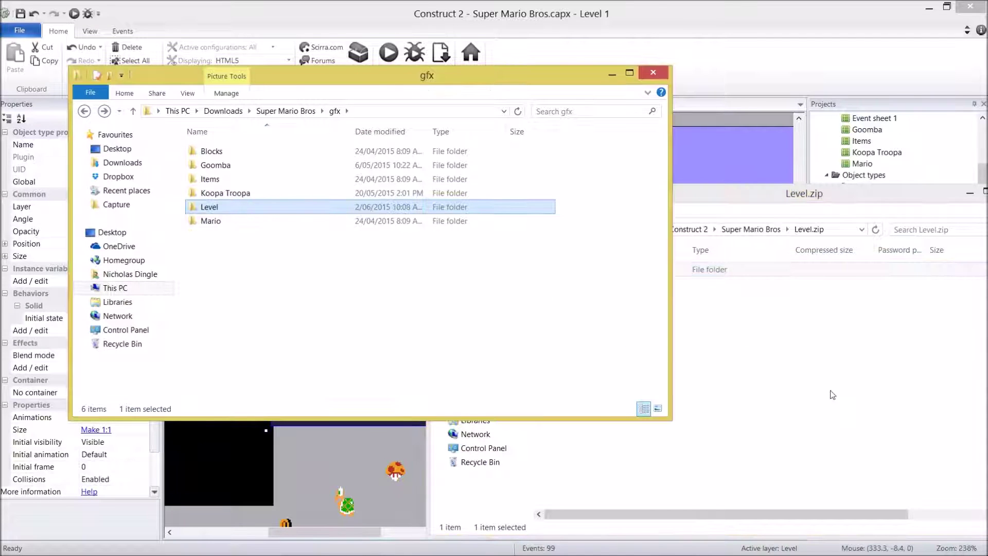
{"action": "left_click", "coordinate": [833, 395]}
{"action": "double_click", "coordinate": [437, 193]}
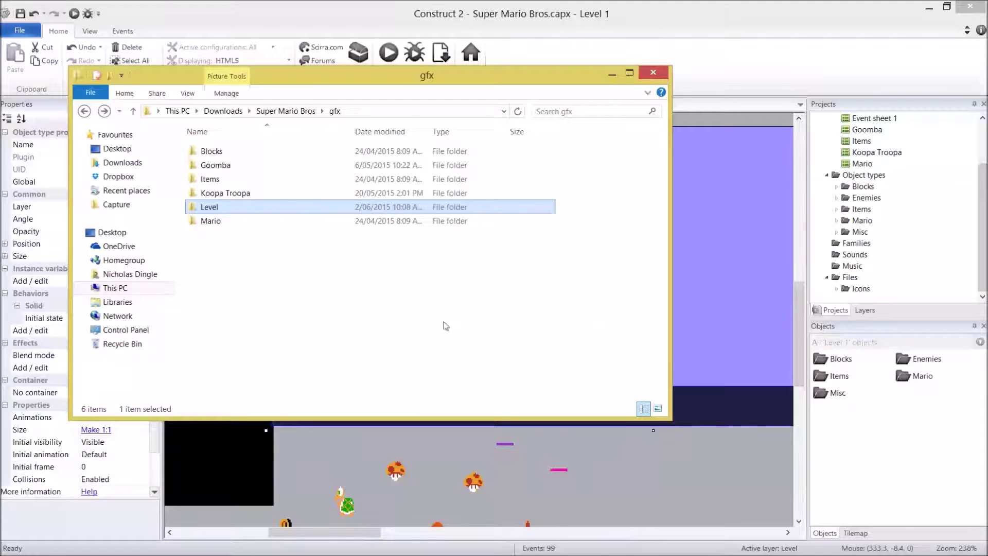
Check the tiles.png tileset inside the copied Level folder and close the file window.
{"action": "double_click", "coordinate": [217, 207]}
{"action": "left_click", "coordinate": [232, 165]}
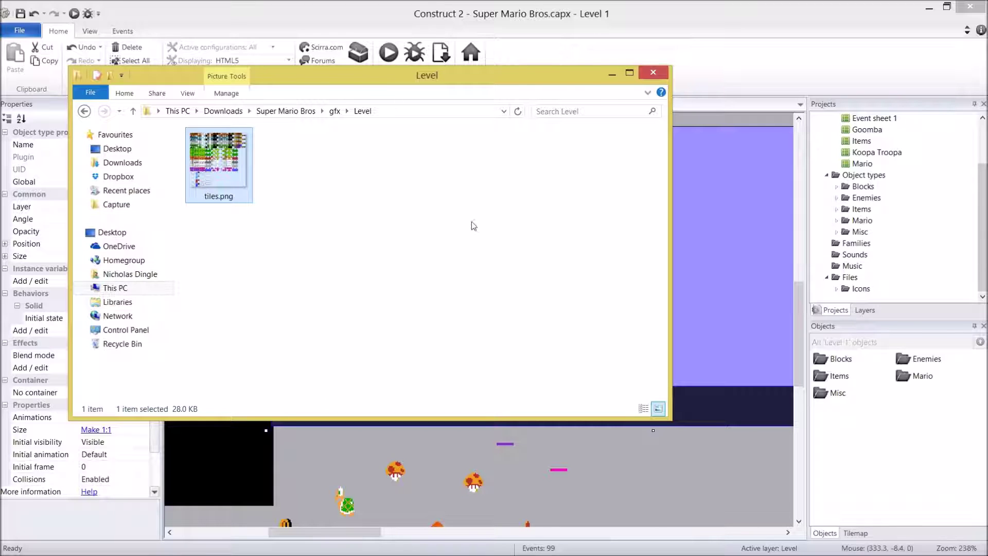
{"action": "left_click", "coordinate": [653, 73]}
Add a folder named Tiles under the project's object types.
{"action": "left_click", "coordinate": [619, 446]}
{"action": "middle_click_drag", "start_coordinate": [635, 318], "coordinate": [643, 336]}
{"action": "left_click", "coordinate": [864, 175]}
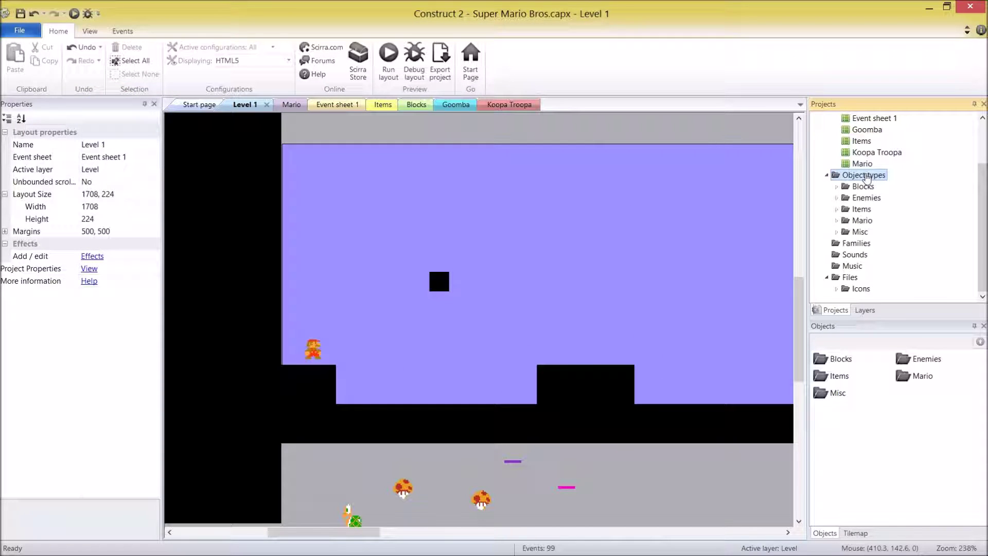
{"action": "right_click", "coordinate": [866, 177]}
{"action": "left_click", "coordinate": [886, 198]}
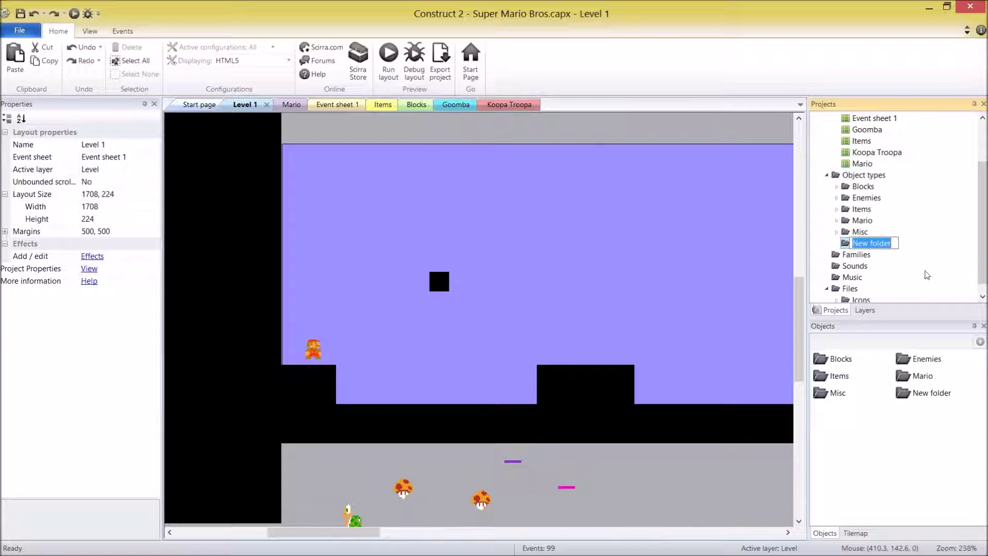
{"action": "type", "text": "Tiles"}
{"action": "key", "text": "Return"}
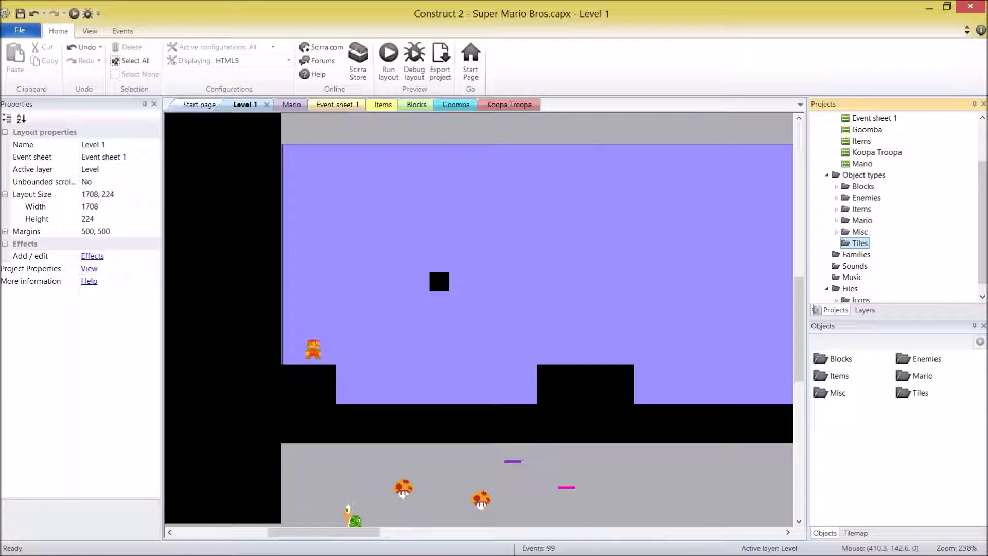
{"action": "key", "text": "super"}
{"action": "key", "text": "super"}
{"action": "left_click", "coordinate": [745, 380]}
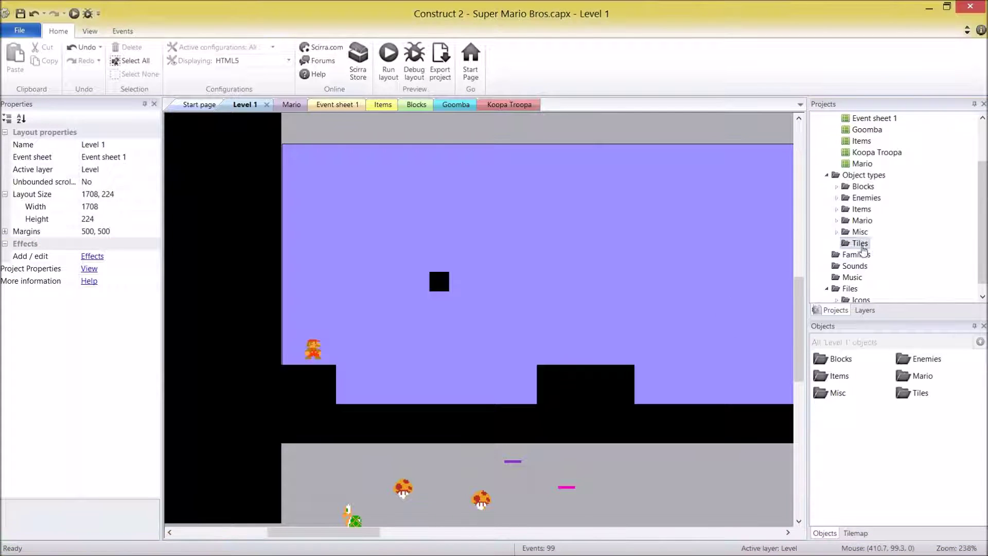
Insert a Tilemap object named Background in the Tiles folder and place it on the Level 1 layout.
{"action": "left_click", "coordinate": [862, 244]}
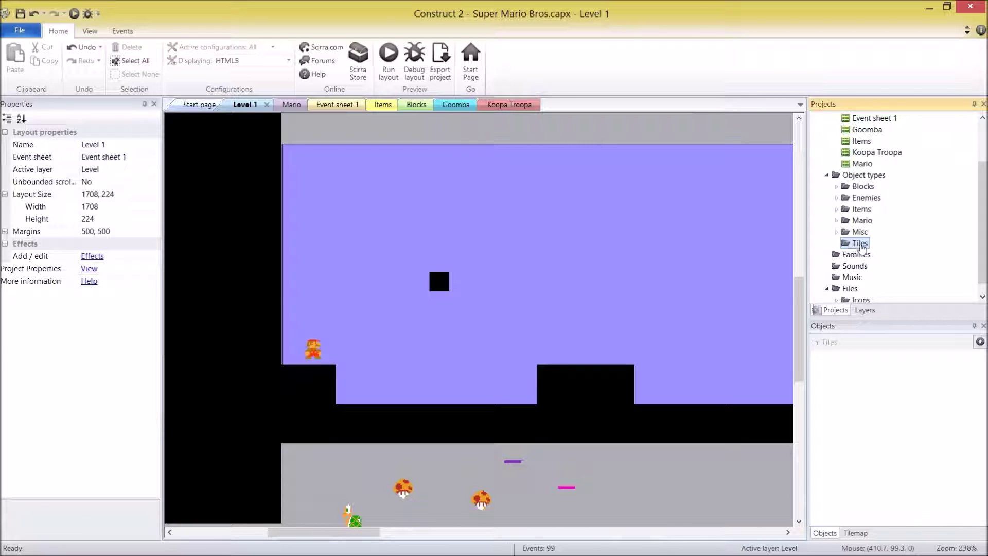
{"action": "right_click", "coordinate": [859, 245]}
{"action": "left_click", "coordinate": [909, 255]}
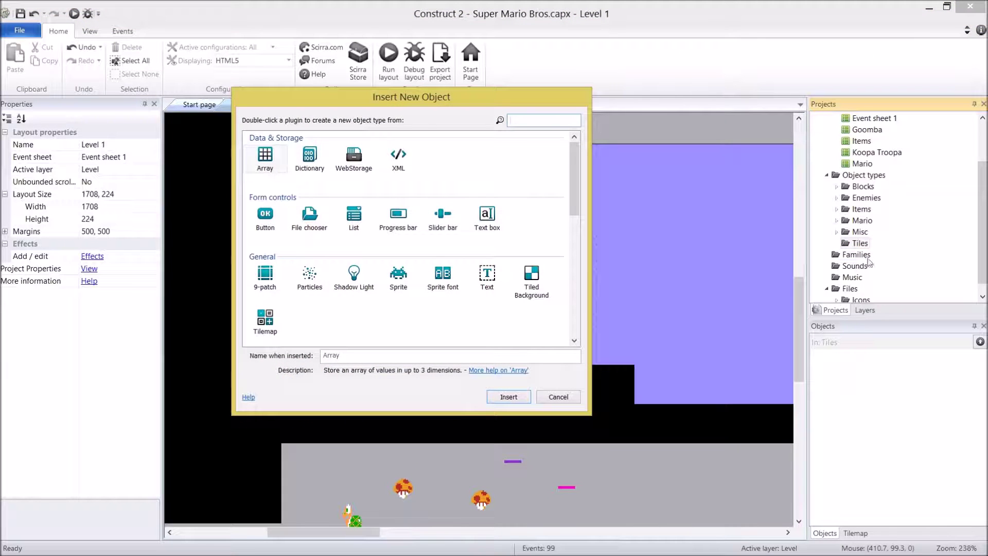
{"action": "left_click", "coordinate": [265, 321]}
{"action": "left_click", "coordinate": [361, 357]}
{"action": "type", "text": "Background"}
{"action": "key", "text": "Return"}
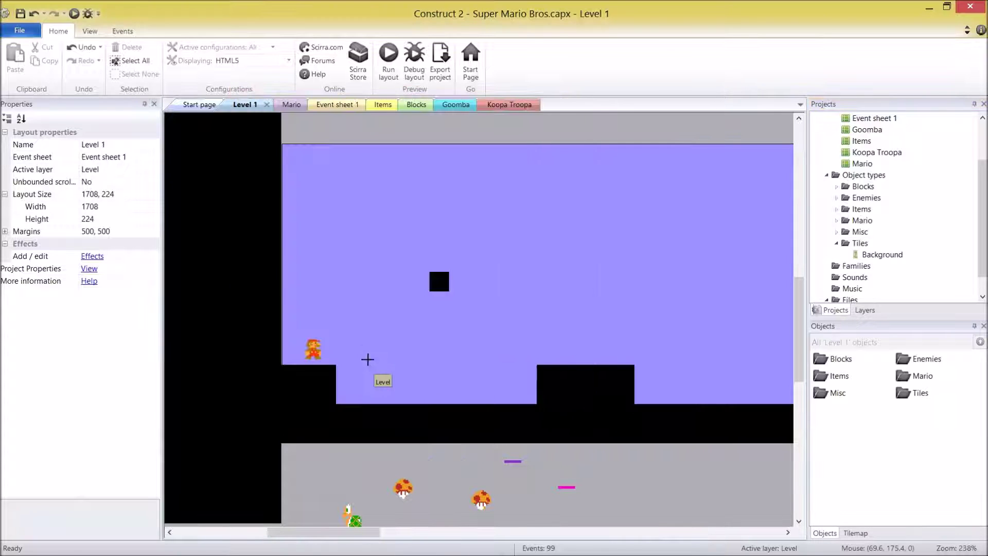
{"action": "left_click", "coordinate": [385, 331]}
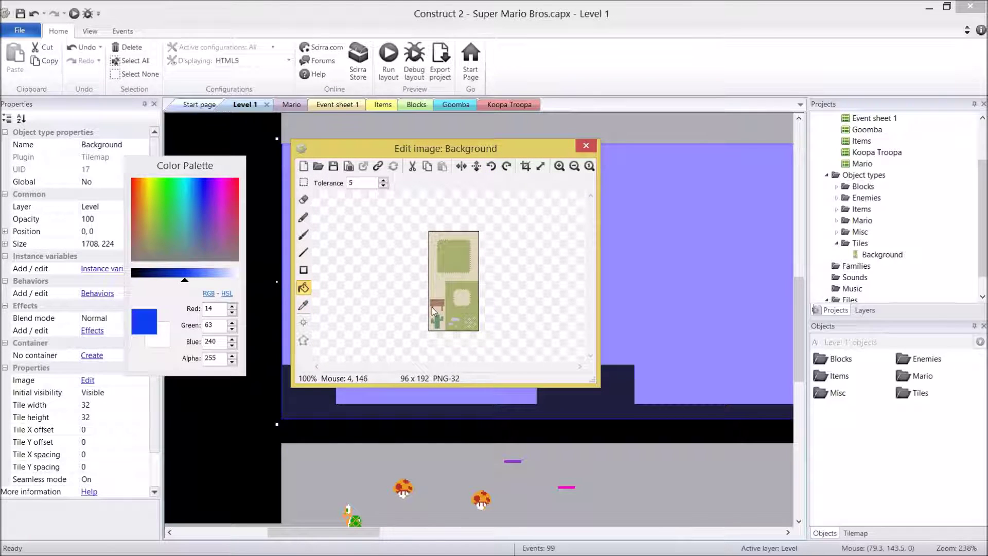
Load tiles.png from the Level folder as the Background tilemap's image and close the image editor.
{"action": "left_click", "coordinate": [318, 167]}
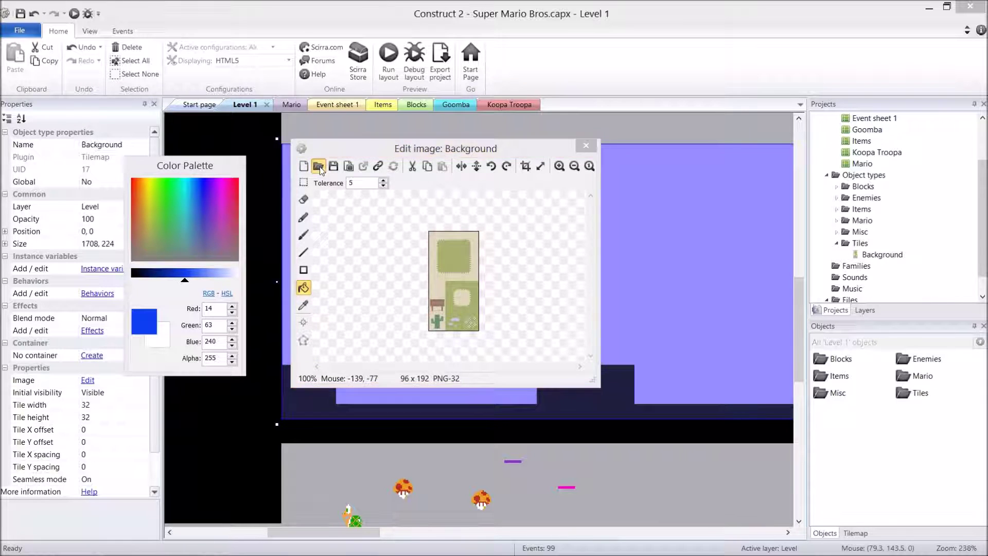
{"action": "left_click", "coordinate": [423, 193]}
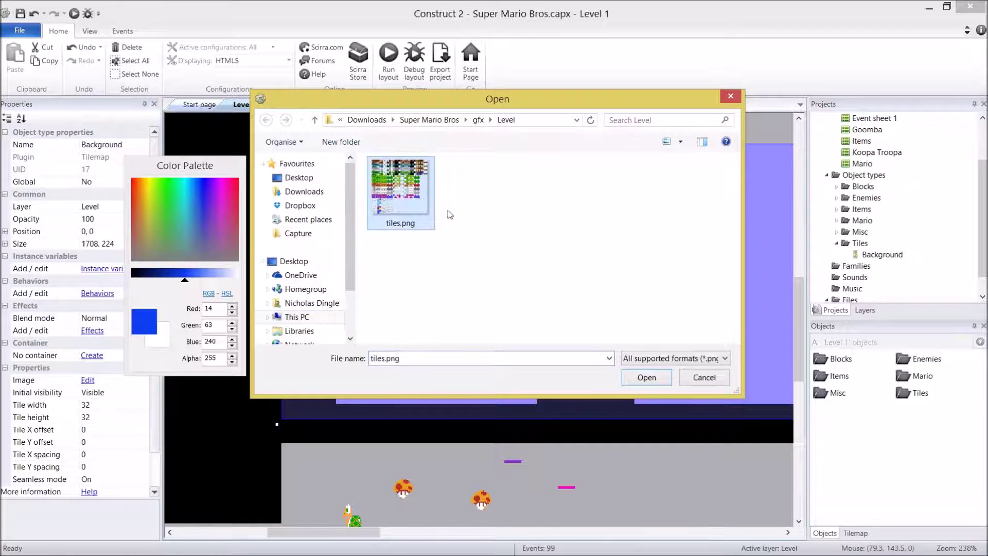
{"action": "left_click", "coordinate": [647, 377]}
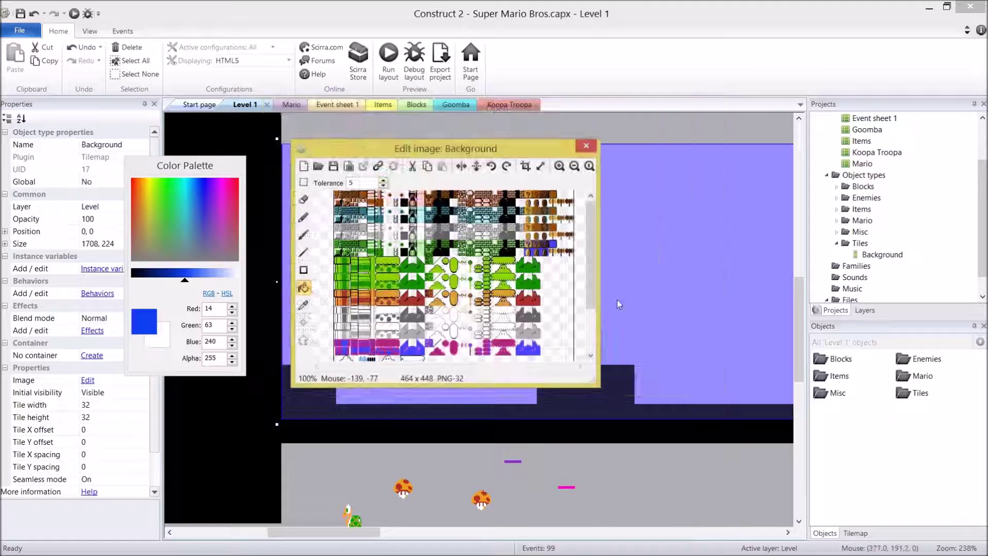
{"action": "left_click", "coordinate": [585, 148]}
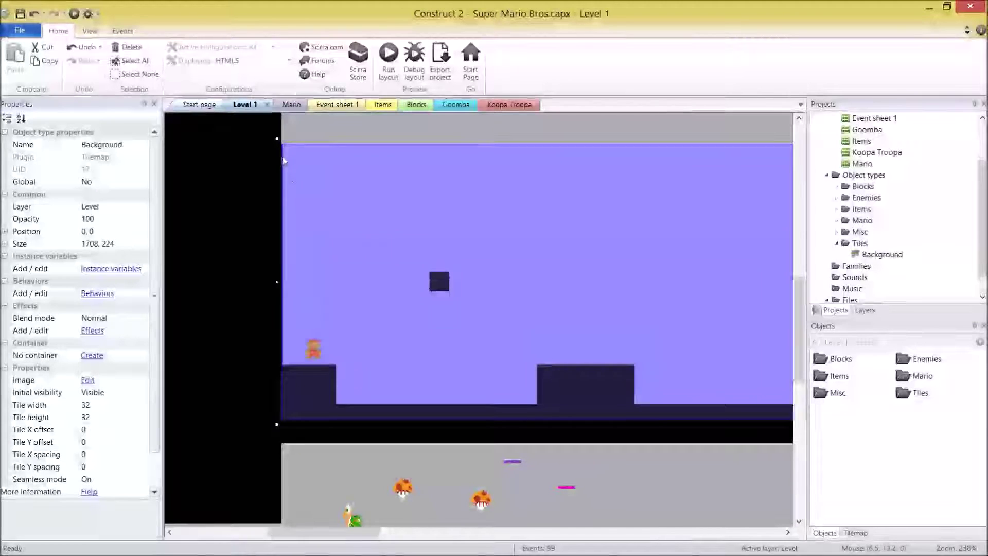
Assign the Background tilemap to the Background layer.
{"action": "scroll", "coordinate": [485, 425], "scroll_direction": "right", "scroll_amount": 10}
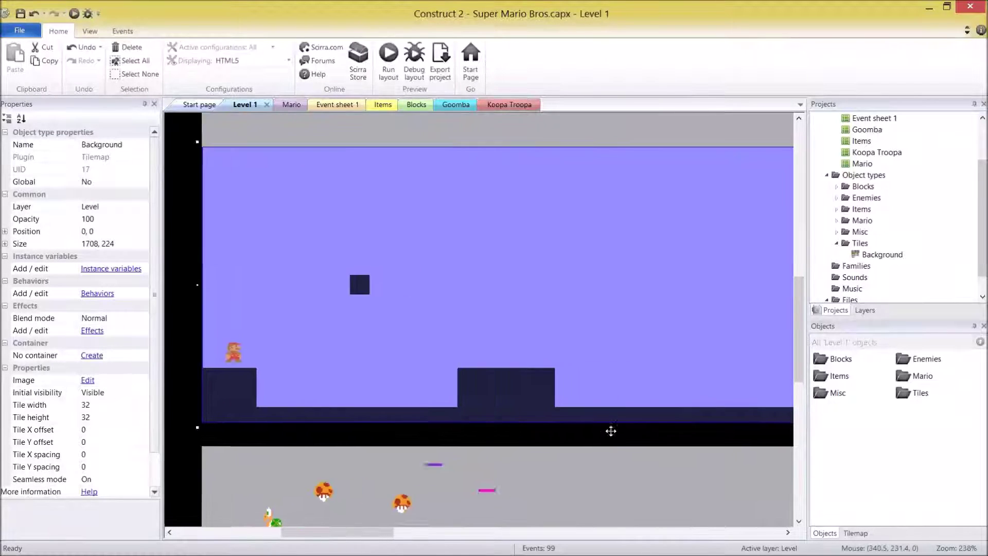
{"action": "scroll", "coordinate": [726, 442], "scroll_direction": "right", "scroll_amount": 6}
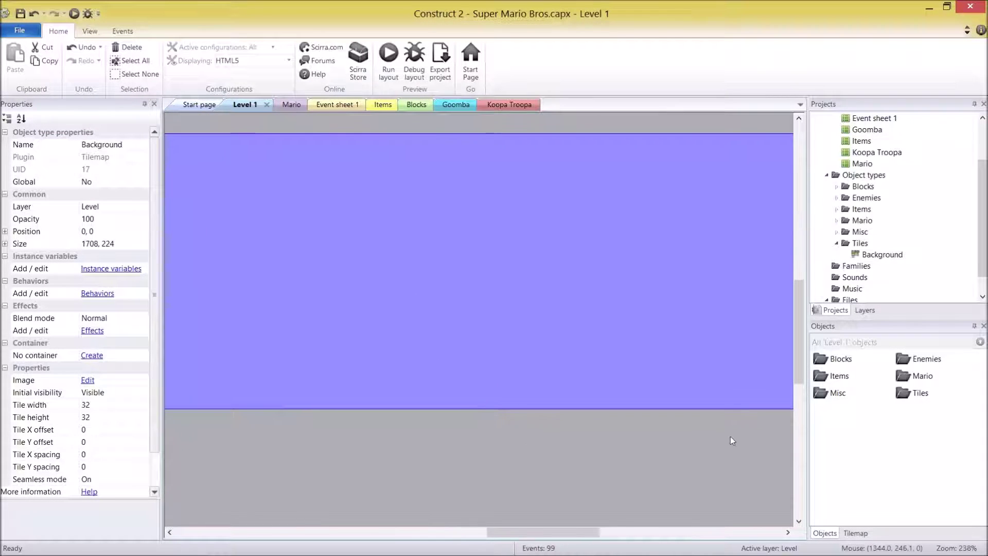
{"action": "scroll", "coordinate": [563, 445], "scroll_direction": "left", "scroll_amount": 15}
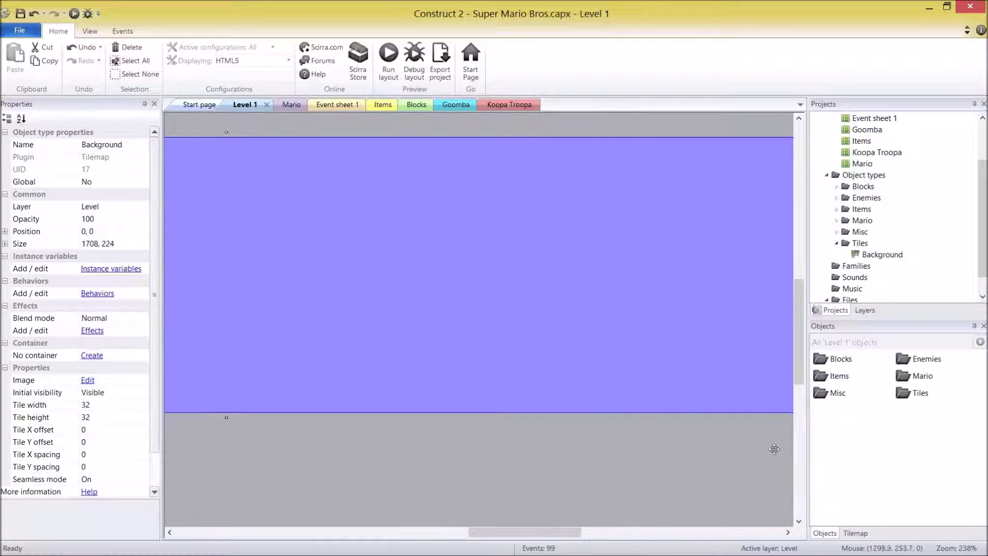
{"action": "scroll", "coordinate": [454, 461], "scroll_direction": "left", "scroll_amount": 3}
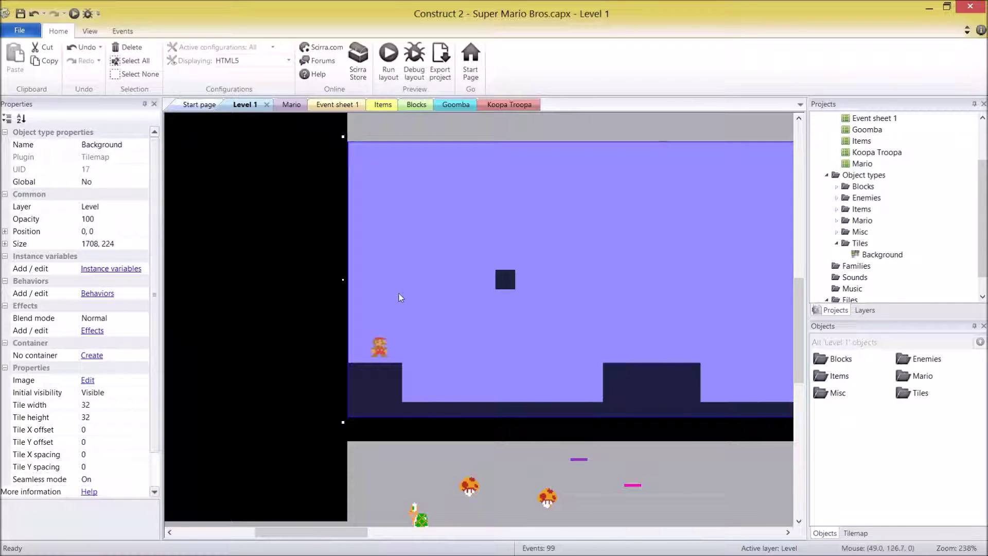
{"action": "left_click", "coordinate": [44, 209]}
{"action": "left_click", "coordinate": [142, 207]}
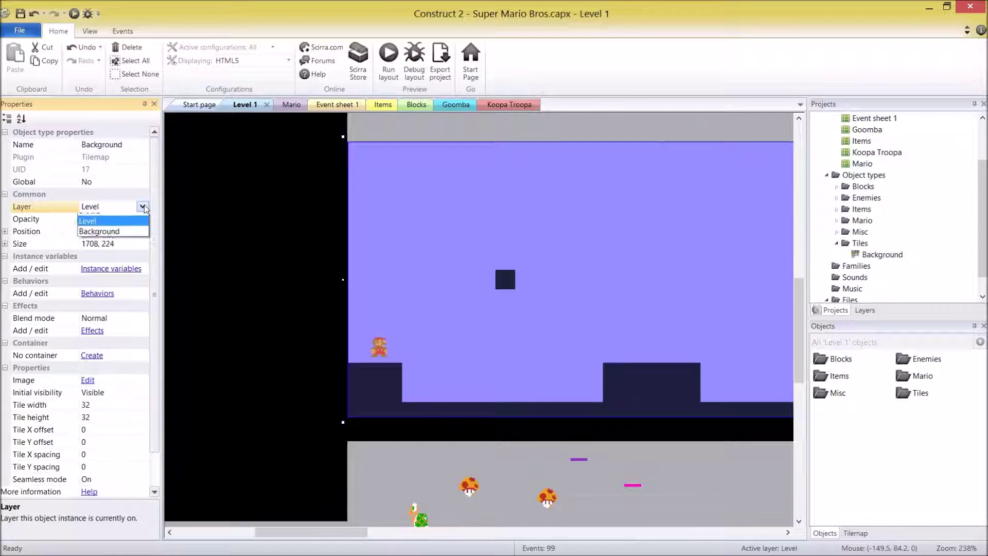
{"action": "left_click", "coordinate": [126, 290]}
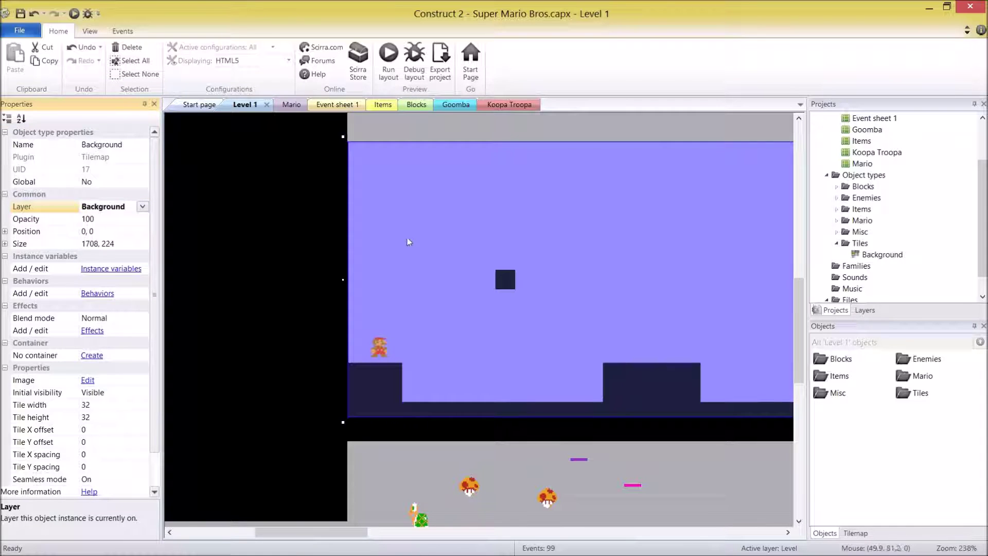
{"action": "left_click", "coordinate": [412, 137]}
{"action": "left_click", "coordinate": [401, 303]}
{"action": "left_click", "coordinate": [380, 488]}
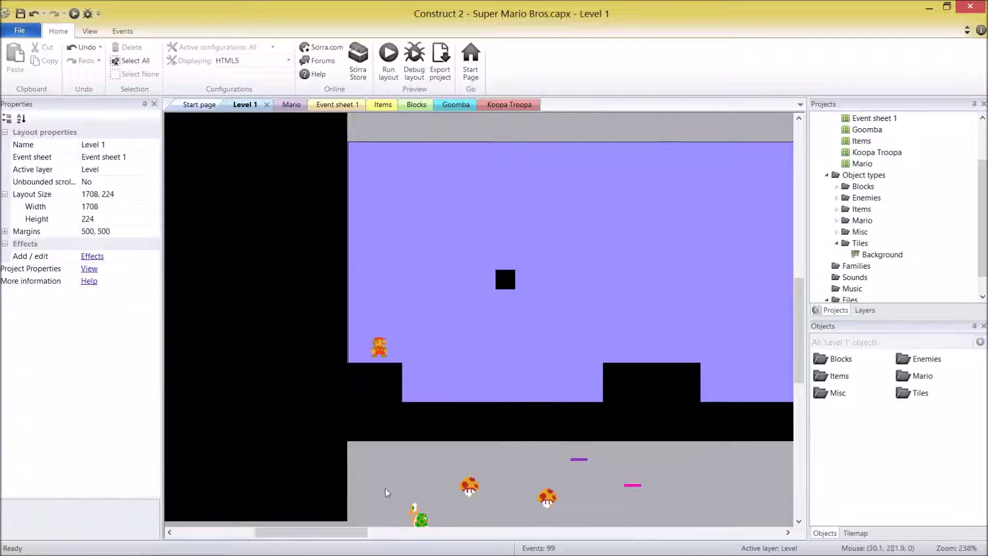
{"action": "left_click", "coordinate": [384, 436]}
{"action": "left_click", "coordinate": [385, 385]}
{"action": "left_click", "coordinate": [384, 351]}
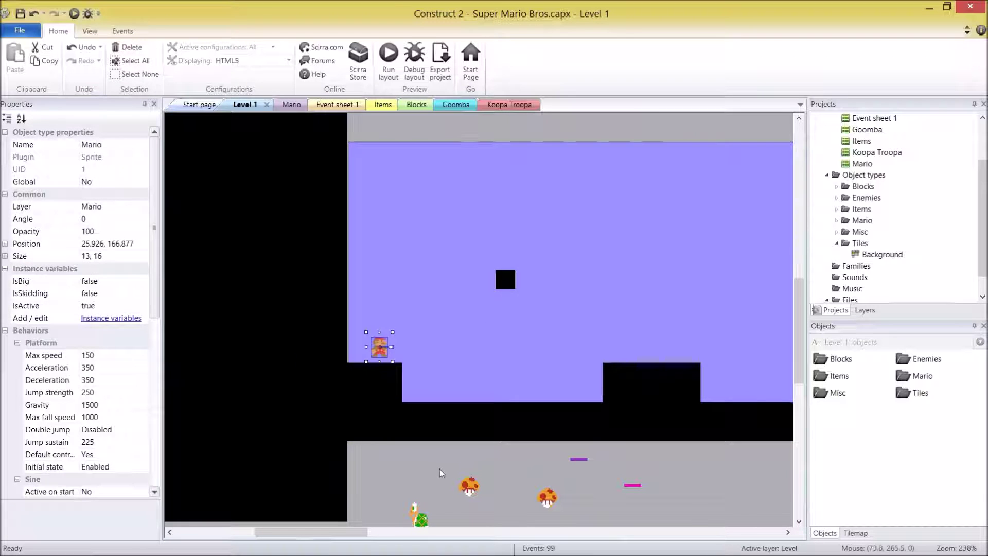
Set the Background tilemap's Y position to -8.
{"action": "left_click", "coordinate": [424, 310]}
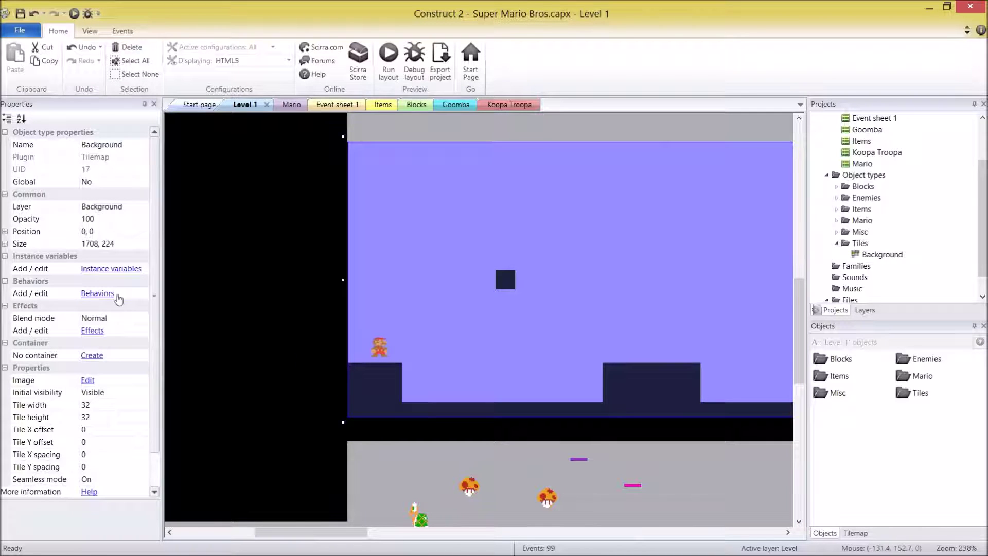
{"action": "scroll", "coordinate": [23, 222], "scroll_direction": "down", "scroll_amount": 2}
{"action": "scroll", "coordinate": [23, 222], "scroll_direction": "up", "scroll_amount": 2}
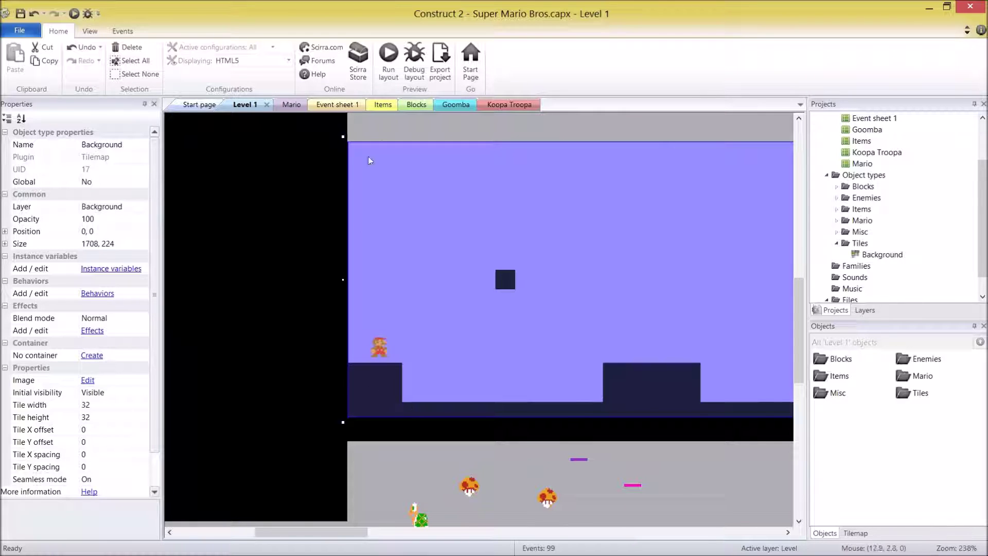
{"action": "left_click", "coordinate": [4, 231]}
{"action": "left_click", "coordinate": [42, 257]}
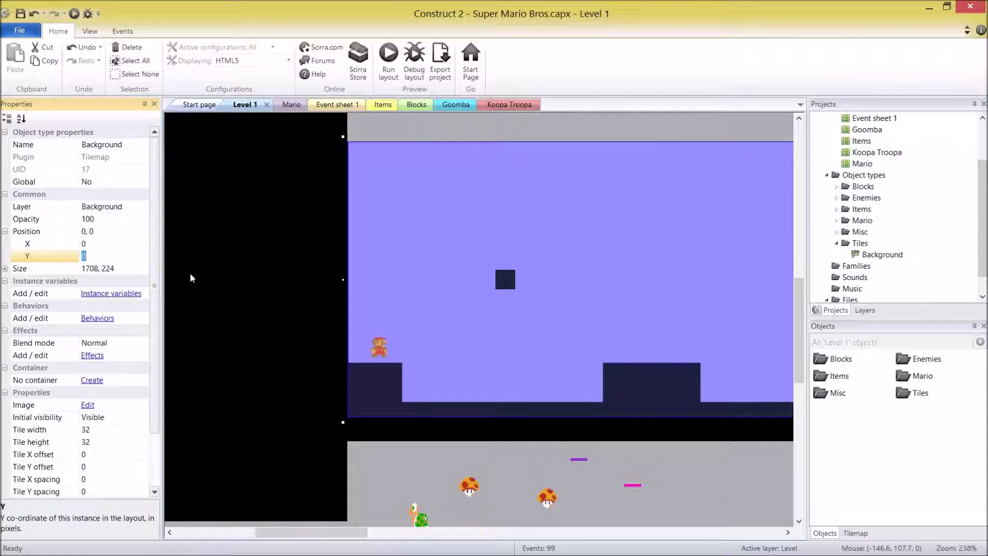
{"action": "key", "text": "Return"}
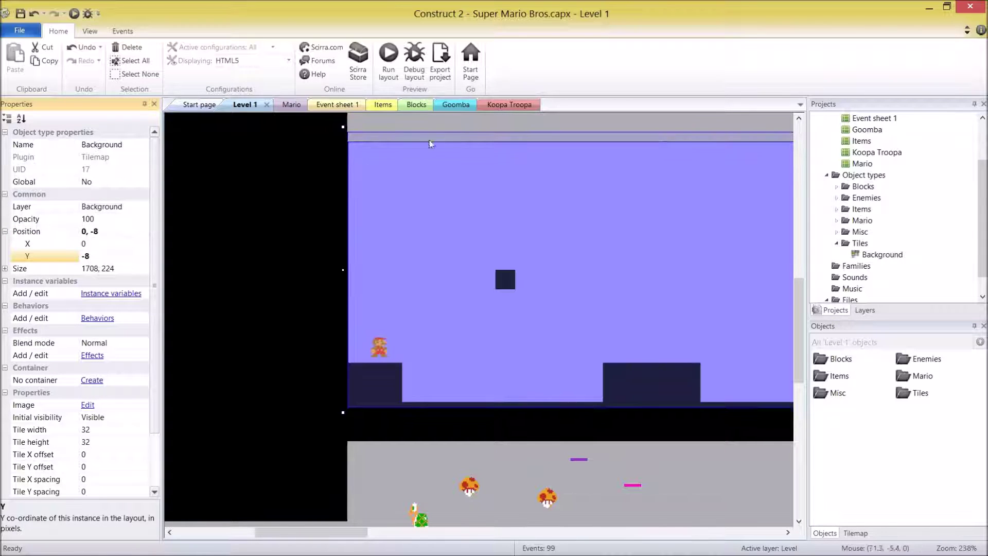
Set the Background tilemap's height to 240 pixels.
{"action": "left_click", "coordinate": [5, 269]}
{"action": "left_click", "coordinate": [77, 294]}
{"action": "type", "text": "240"}
{"action": "key", "text": "Return"}
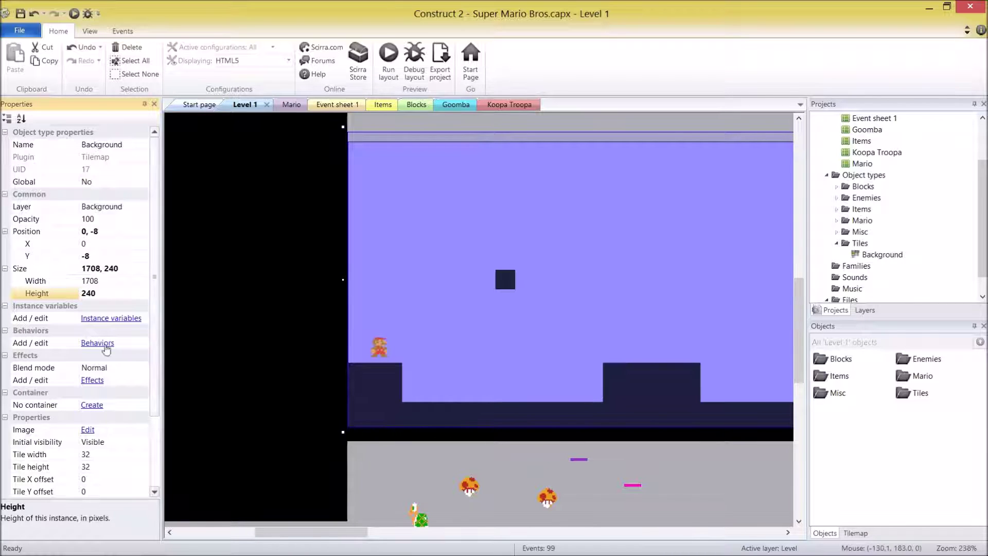
Set the Background tilemap's tile width and tile height to 16 pixels each.
{"action": "scroll", "coordinate": [156, 335], "scroll_direction": "down", "scroll_amount": 3}
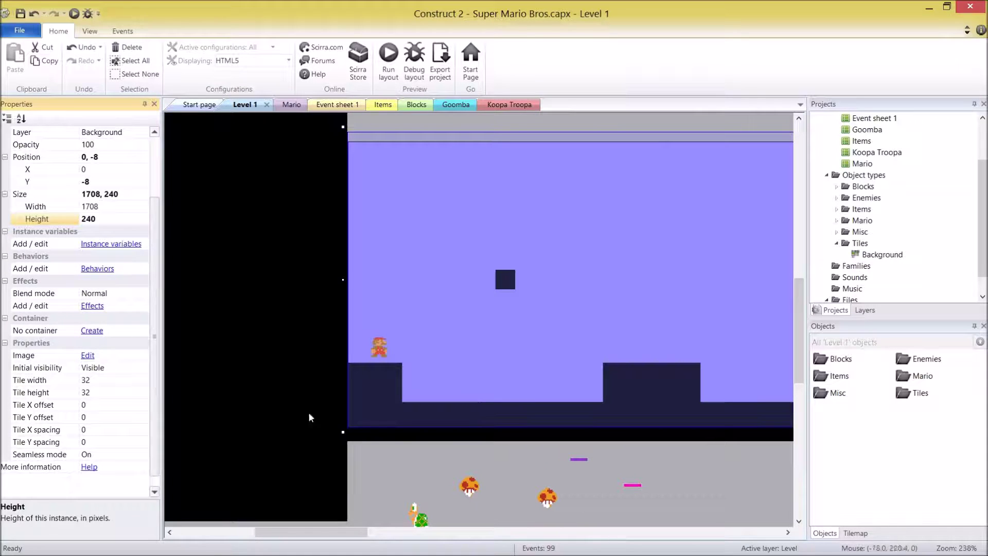
{"action": "left_click", "coordinate": [46, 384]}
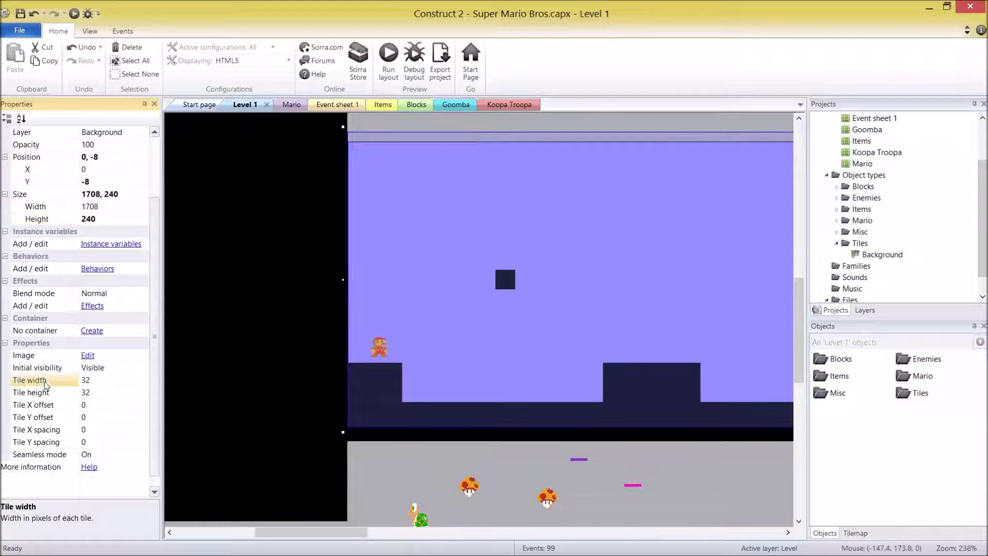
{"action": "type", "text": "16"}
{"action": "key", "text": "Return"}
{"action": "left_click", "coordinate": [74, 393]}
{"action": "type", "text": "16"}
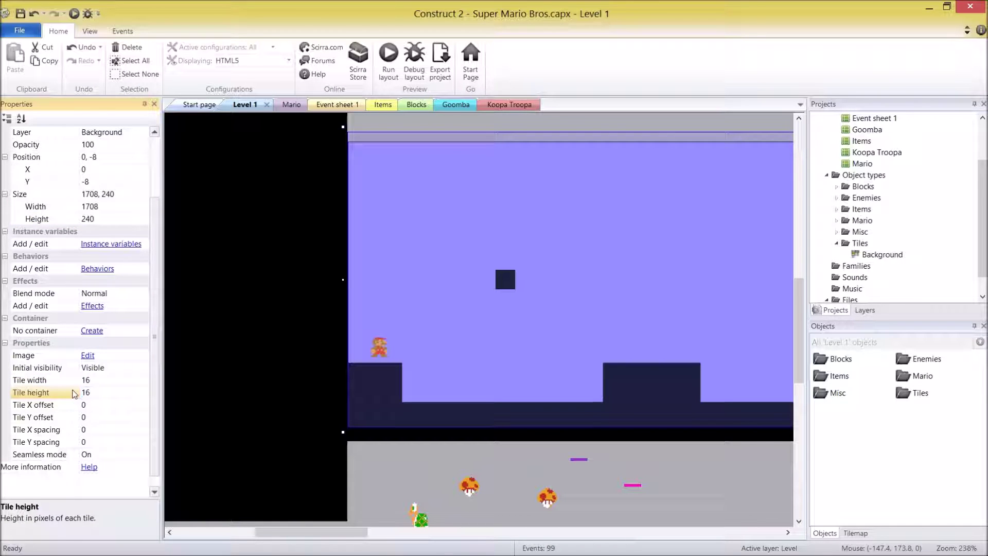
Clone the Background tilemap object type within the Tiles folder.
{"action": "middle_click_drag", "start_coordinate": [419, 252], "coordinate": [402, 259]}
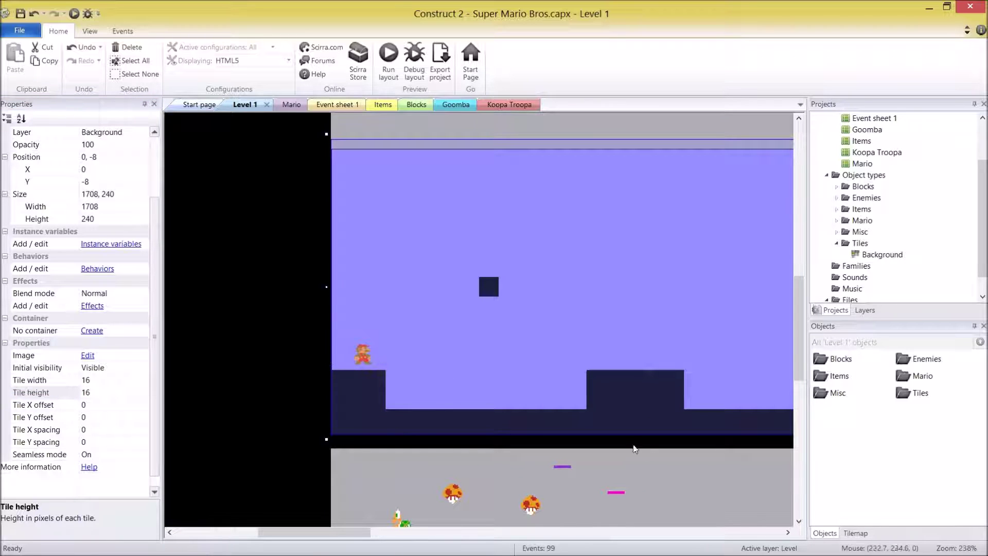
{"action": "left_click_drag", "start_coordinate": [154, 232], "coordinate": [158, 143]}
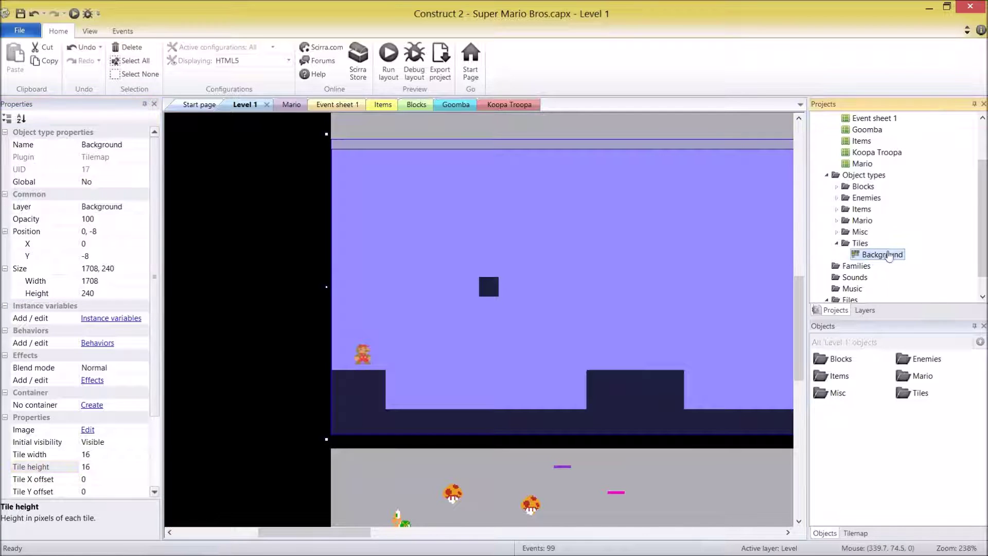
{"action": "right_click", "coordinate": [884, 254]}
{"action": "left_click", "coordinate": [923, 266]}
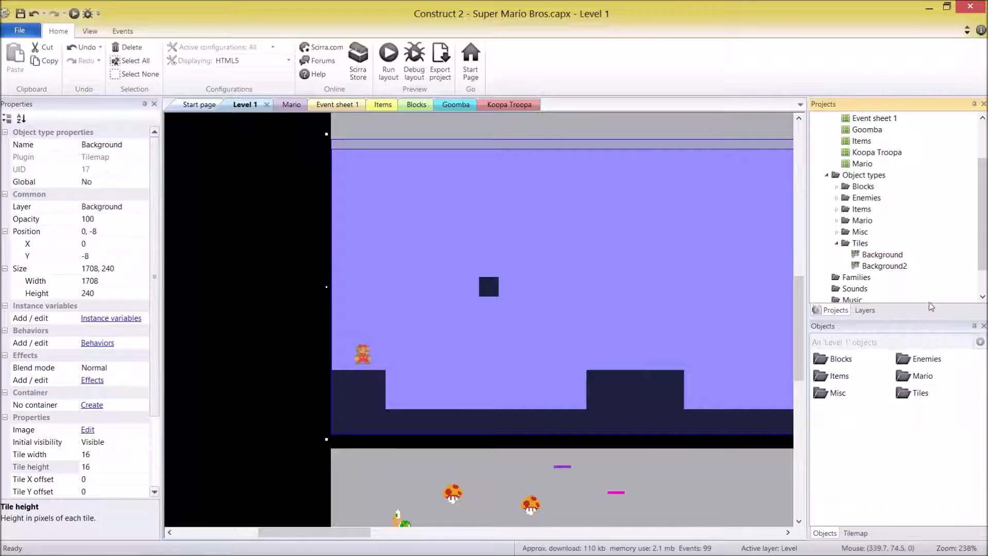
Rename the cloned Background2 tilemap object type as Level.
{"action": "left_click", "coordinate": [882, 265]}
{"action": "type", "text": "Level"}
{"action": "key", "text": "Return"}
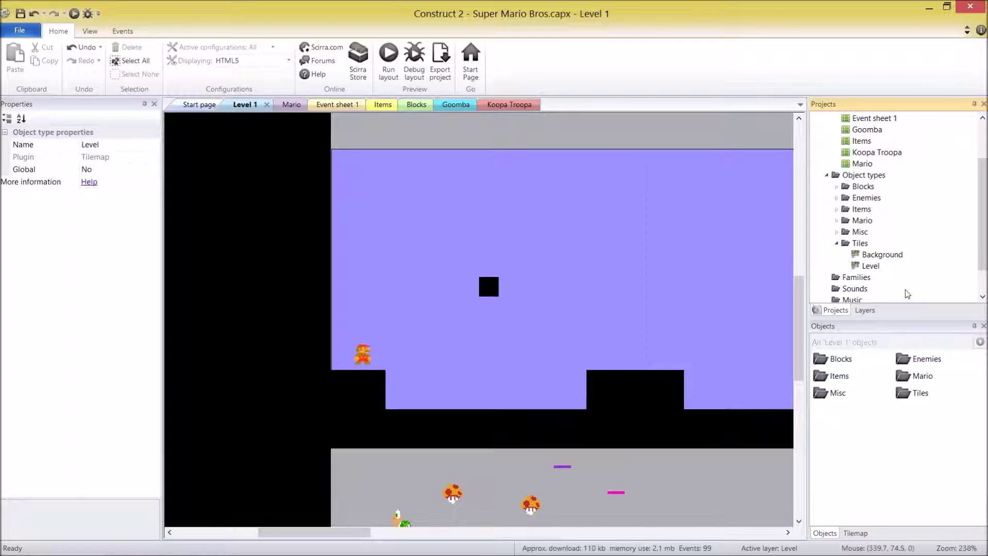
Clone the Level tilemap object type and rename the copy as Overlay.
{"action": "right_click", "coordinate": [876, 266]}
{"action": "left_click", "coordinate": [895, 297]}
{"action": "key", "text": "Down"}
{"action": "key", "text": "F2"}
{"action": "type", "text": "Overla"}
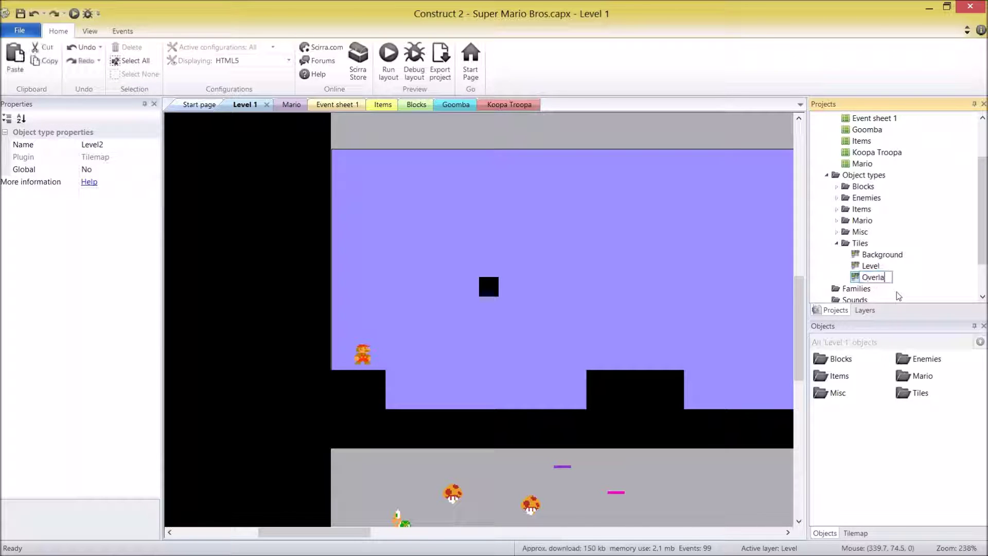
{"action": "type", "text": "y"}
{"action": "key", "text": "Return"}
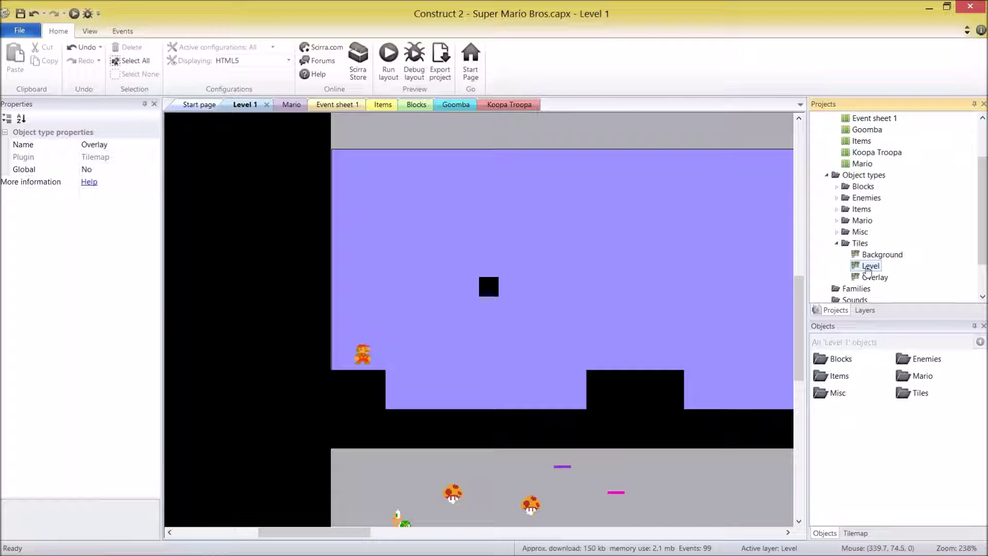
Place the Level tilemap in the Level 1 layout and set its Y position to -8.
{"action": "scroll", "coordinate": [868, 269], "scroll_direction": "down", "scroll_amount": 1}
{"action": "left_click", "coordinate": [397, 242]}
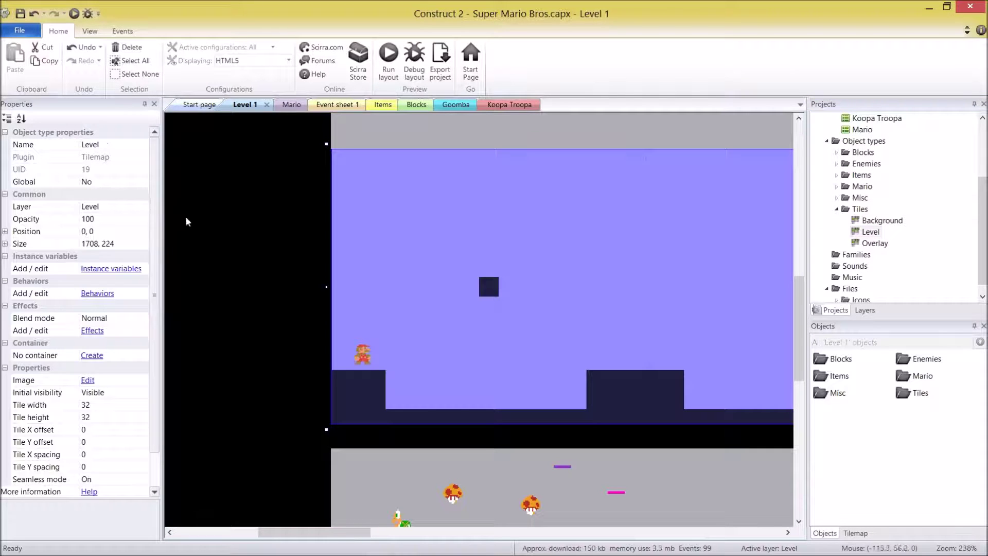
{"action": "left_click", "coordinate": [5, 231]}
{"action": "left_click", "coordinate": [96, 255]}
{"action": "type", "text": "-8"}
{"action": "key", "text": "Return"}
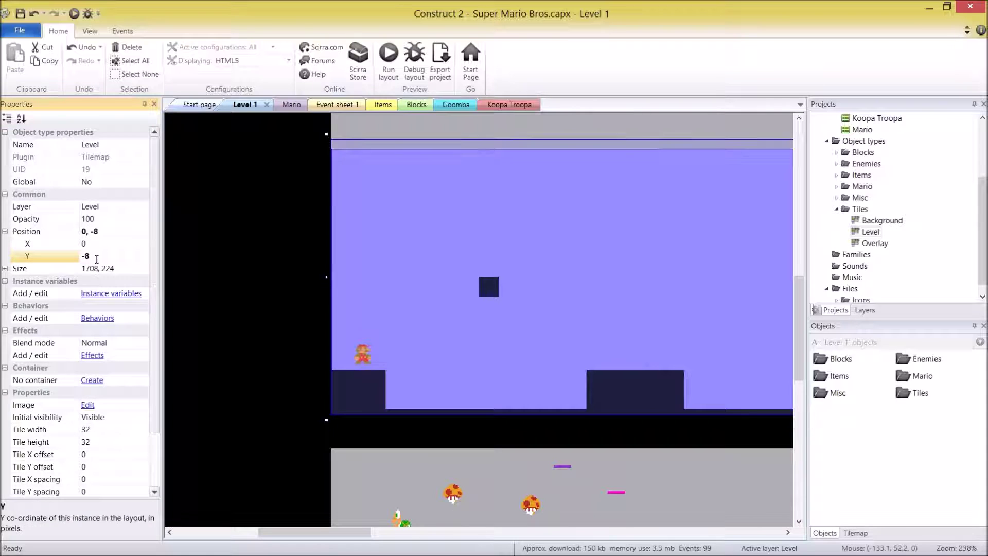
Set the Level tilemap's height to 240 pixels.
{"action": "left_click", "coordinate": [5, 268]}
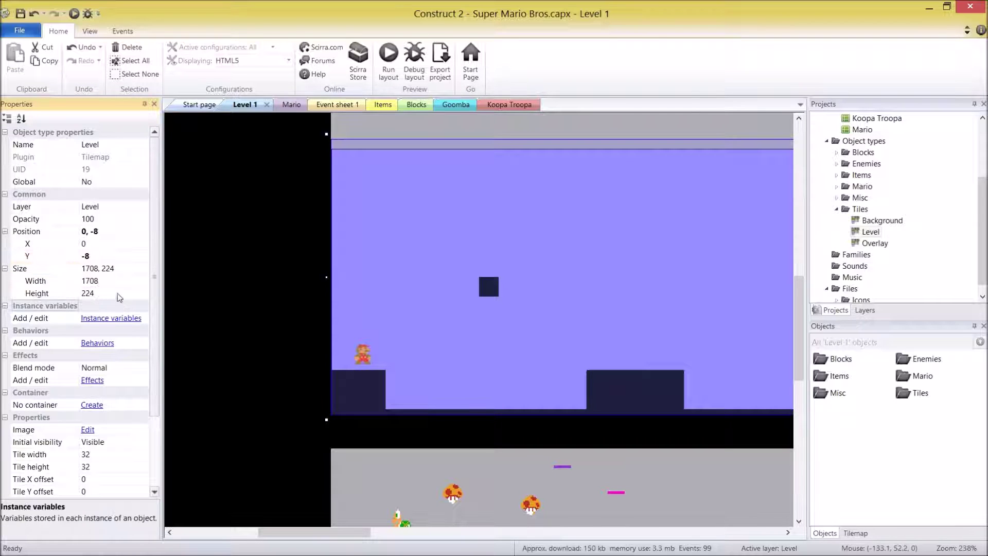
{"action": "left_click", "coordinate": [119, 294]}
{"action": "type", "text": "240"}
{"action": "key", "text": "Return"}
Set the Level tilemap's tile width and tile height to 16 pixels each.
{"action": "left_click", "coordinate": [106, 457]}
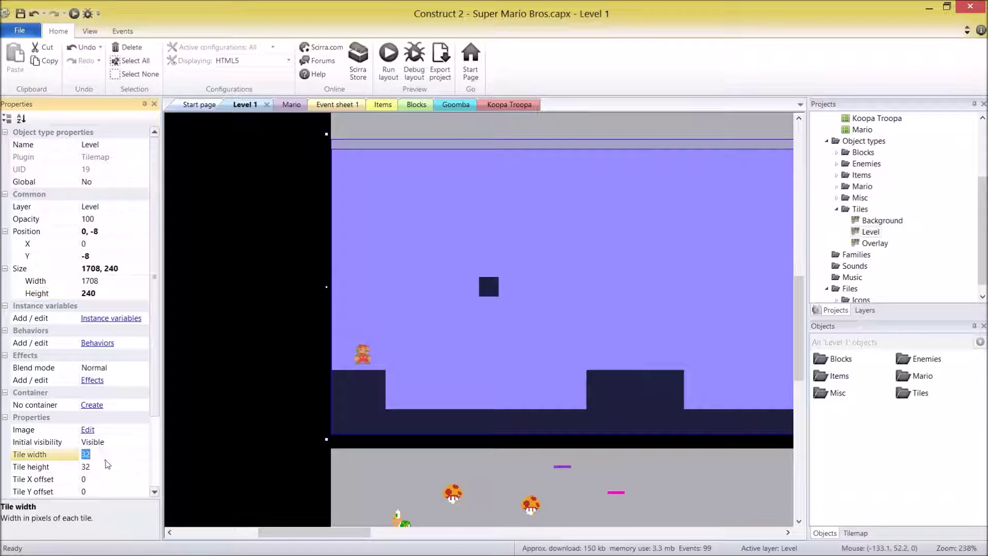
{"action": "type", "text": "16"}
{"action": "left_click", "coordinate": [112, 480]}
{"action": "left_click", "coordinate": [112, 467]}
{"action": "type", "text": "16"}
Place the Overlay tilemap in the Level 1 layout and assign it to the Overlay layer.
{"action": "left_click_drag", "start_coordinate": [874, 243], "coordinate": [889, 266]}
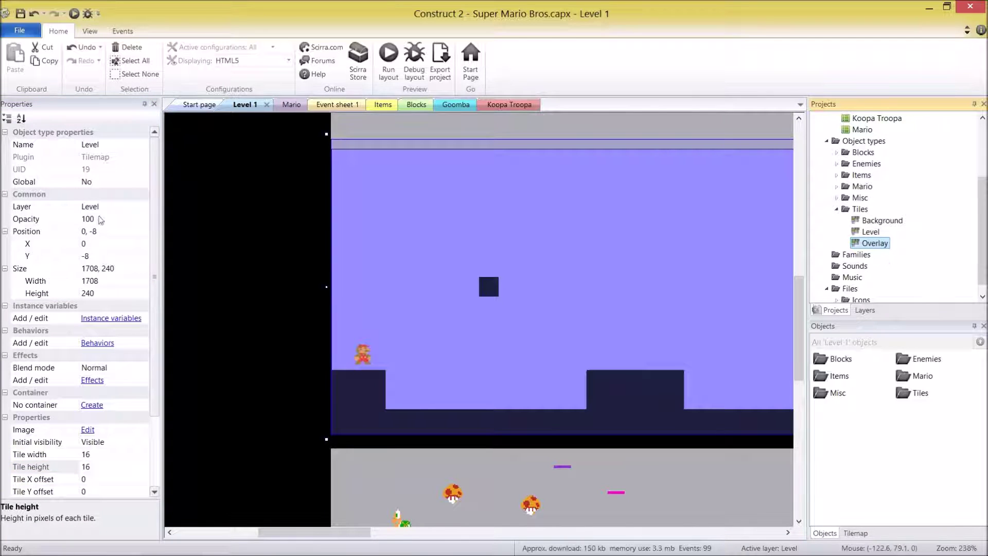
{"action": "left_click", "coordinate": [101, 206]}
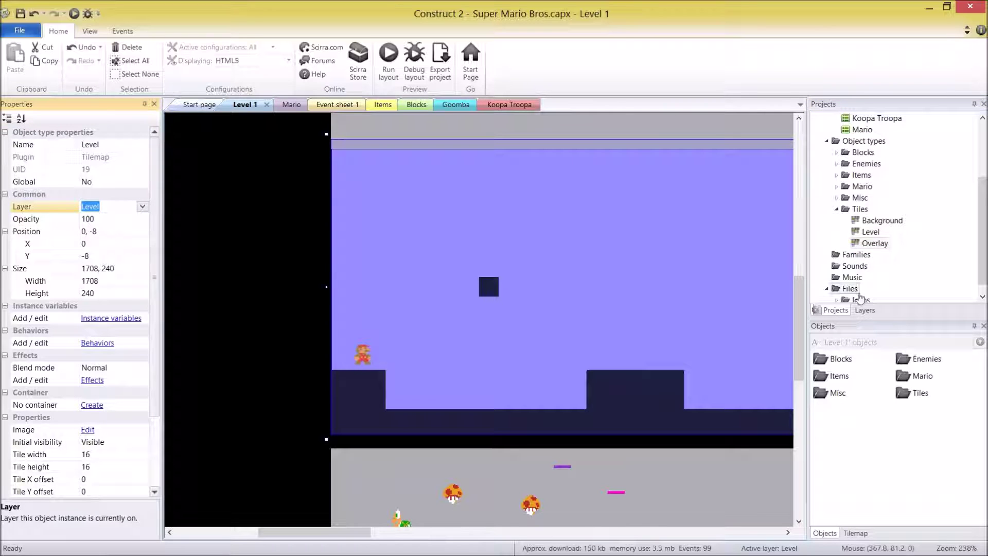
{"action": "left_click", "coordinate": [875, 243]}
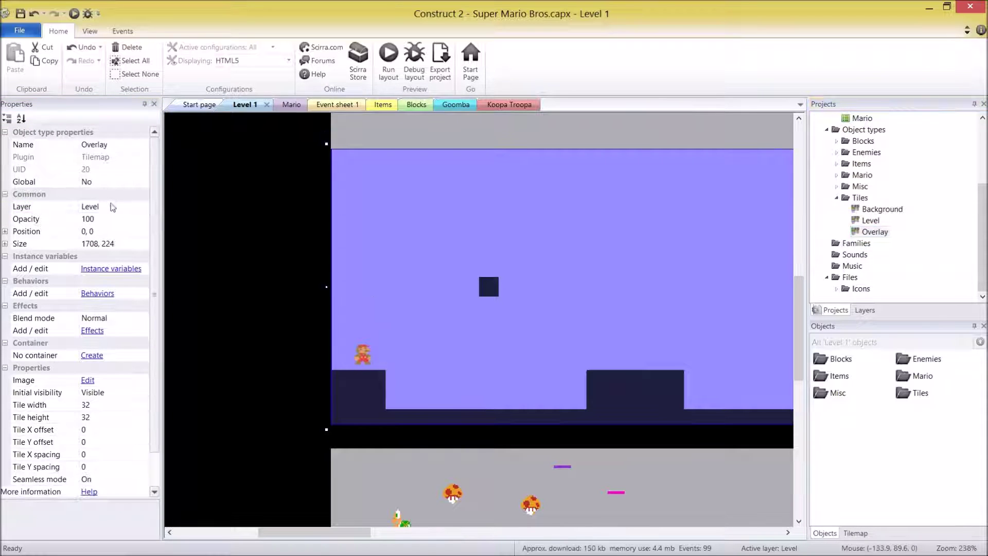
{"action": "left_click", "coordinate": [112, 207]}
{"action": "left_click", "coordinate": [113, 206]}
{"action": "left_click", "coordinate": [116, 233]}
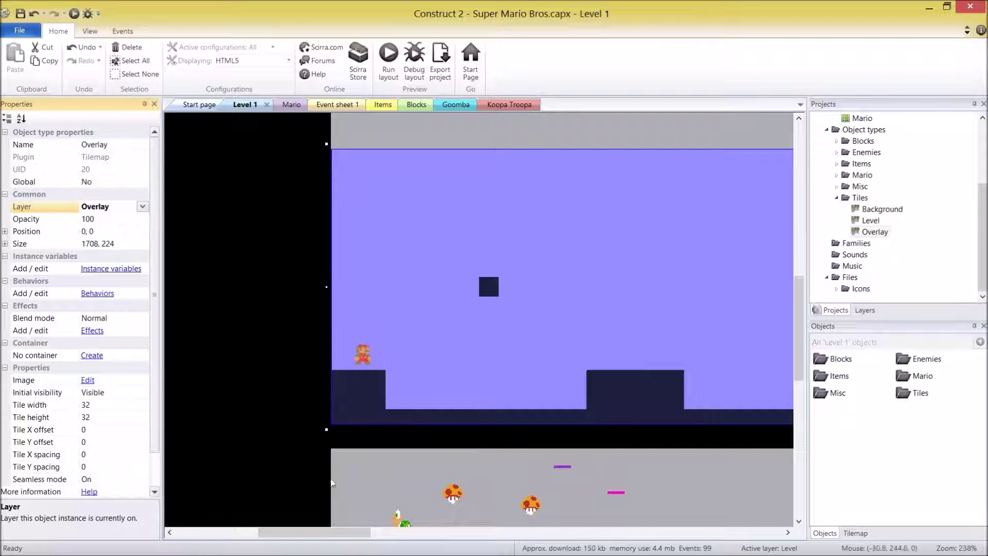
Set the Overlay tilemap's Y position to -8 and its height to 240 pixels.
{"action": "left_click", "coordinate": [5, 231]}
{"action": "left_click", "coordinate": [114, 256]}
{"action": "key", "text": "Return"}
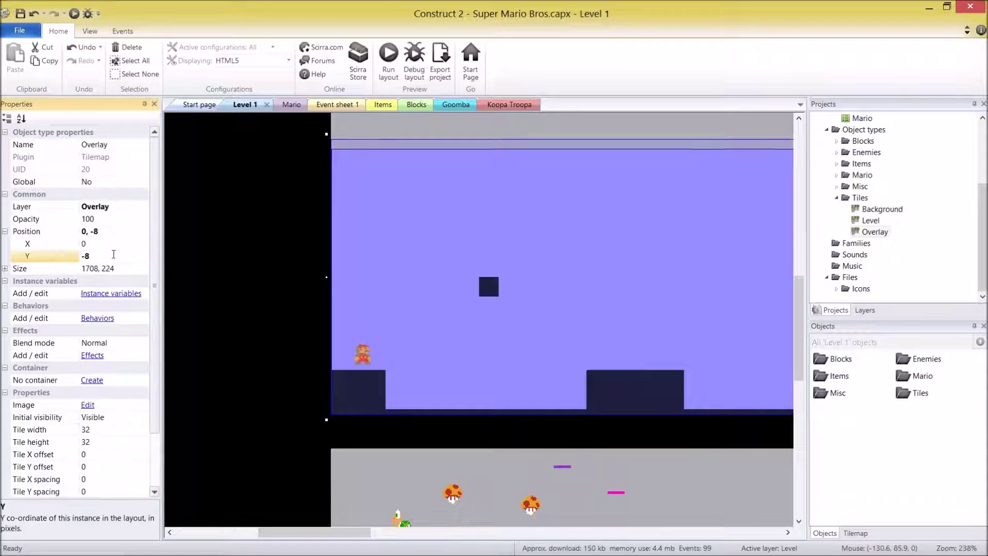
{"action": "left_click", "coordinate": [5, 268]}
{"action": "left_click", "coordinate": [114, 292]}
{"action": "type", "text": "240"}
{"action": "key", "text": "Return"}
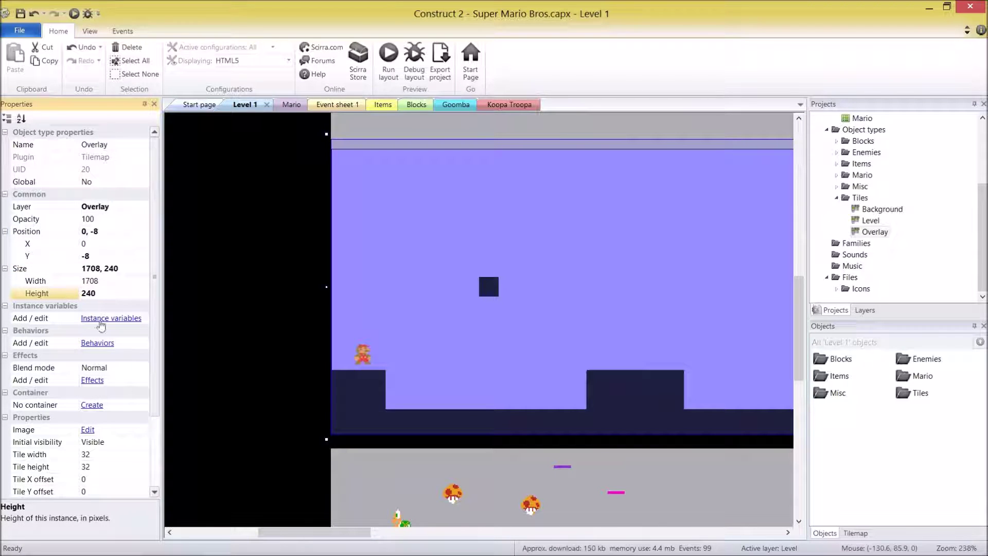
Set the Overlay tilemap's tile width and tile height to 16 pixels each.
{"action": "left_click", "coordinate": [117, 454]}
{"action": "type", "text": "16"}
{"action": "key", "text": "Return"}
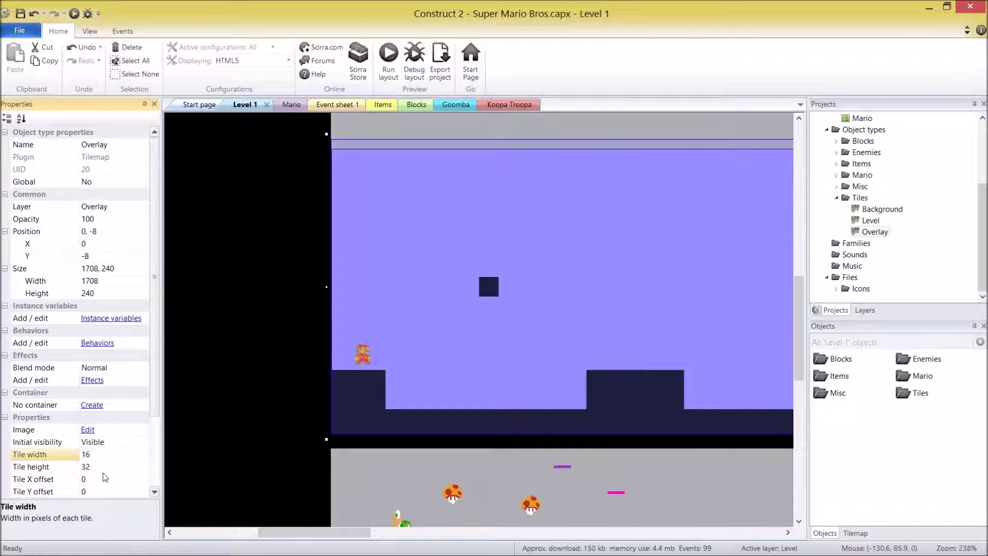
{"action": "left_click", "coordinate": [112, 467]}
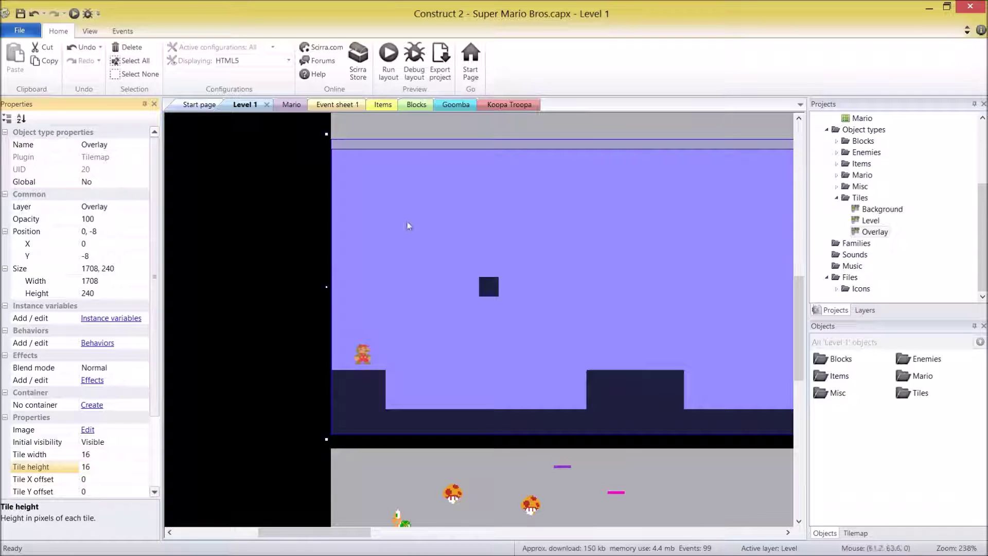
{"action": "left_click", "coordinate": [415, 151]}
{"action": "middle_click_drag", "start_coordinate": [584, 302], "coordinate": [505, 309]}
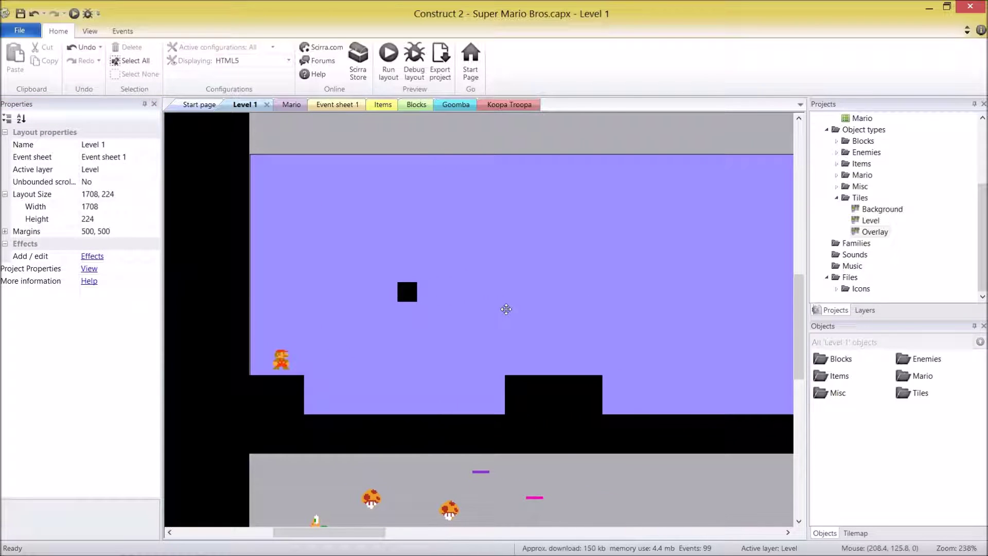
{"action": "left_click", "coordinate": [340, 193]}
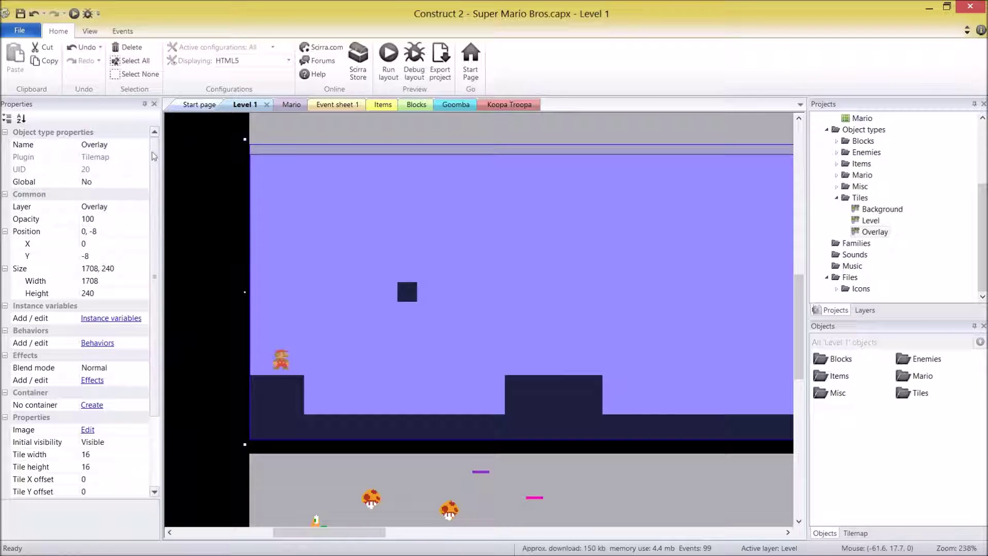
Hide the HUD, Overlay, Mario, Items and Enemies layers, leaving Blocks, Level and Background visible.
{"action": "left_click", "coordinate": [865, 310]}
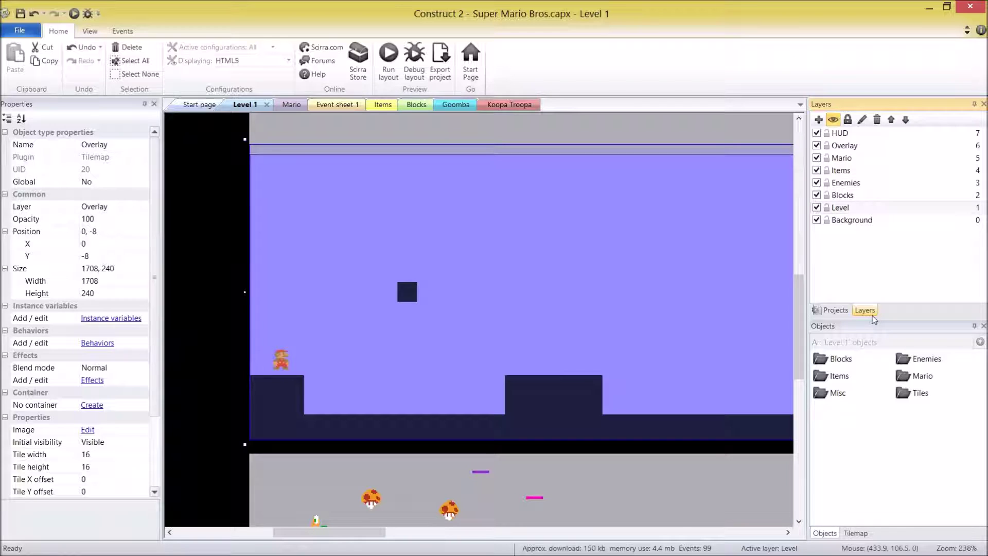
{"action": "left_click", "coordinate": [816, 134]}
{"action": "left_click", "coordinate": [817, 158]}
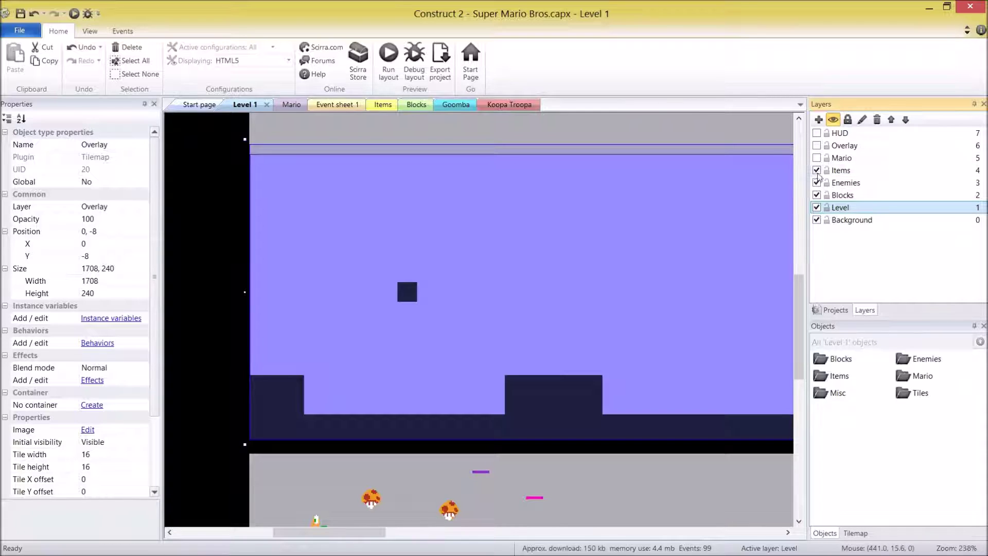
{"action": "left_click", "coordinate": [817, 171]}
{"action": "left_click", "coordinate": [817, 194]}
Move the FakeMushroom sprite below the layout to the Items layer.
{"action": "scroll", "coordinate": [720, 316], "scroll_direction": "down", "scroll_amount": 2}
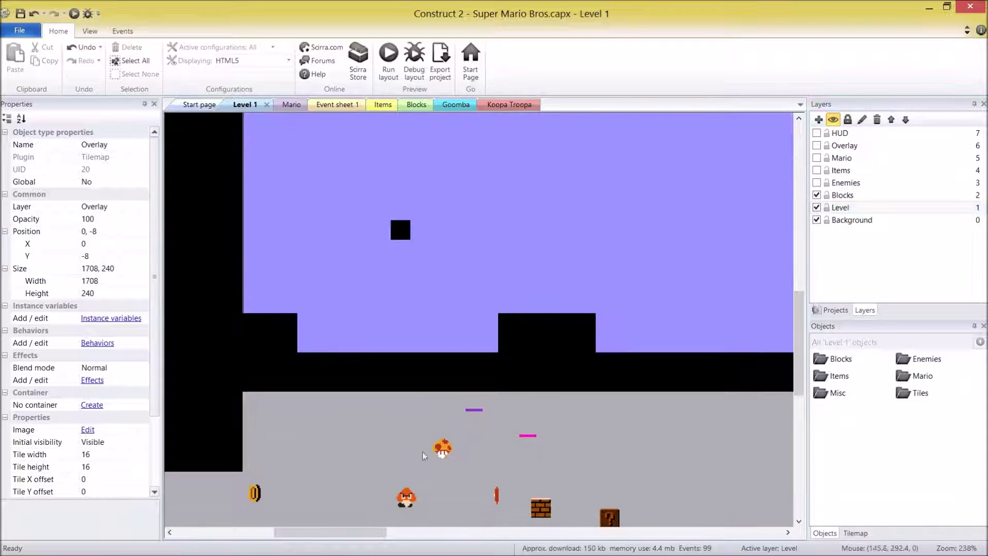
{"action": "scroll", "coordinate": [552, 430], "scroll_direction": "down", "scroll_amount": 2}
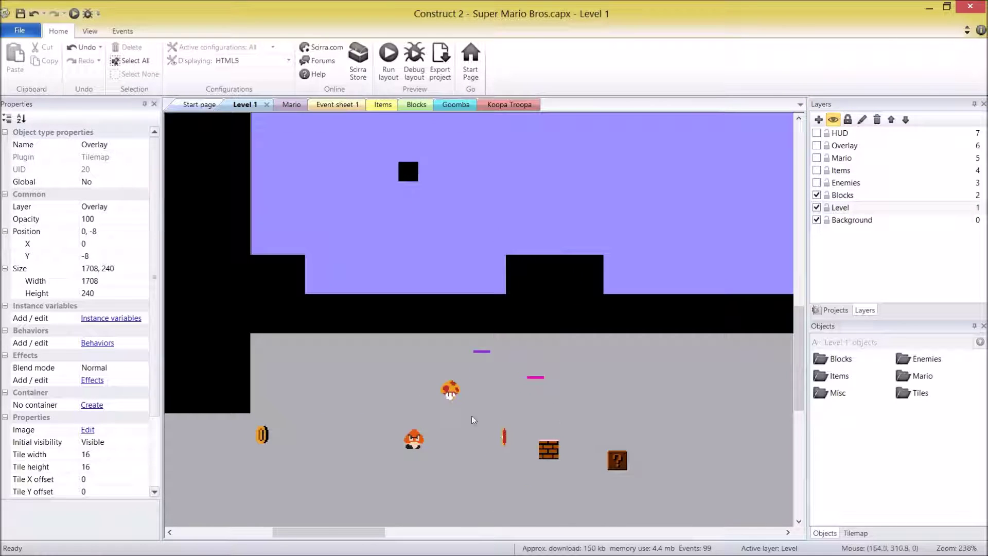
{"action": "left_click", "coordinate": [450, 390]}
{"action": "left_click", "coordinate": [141, 207]}
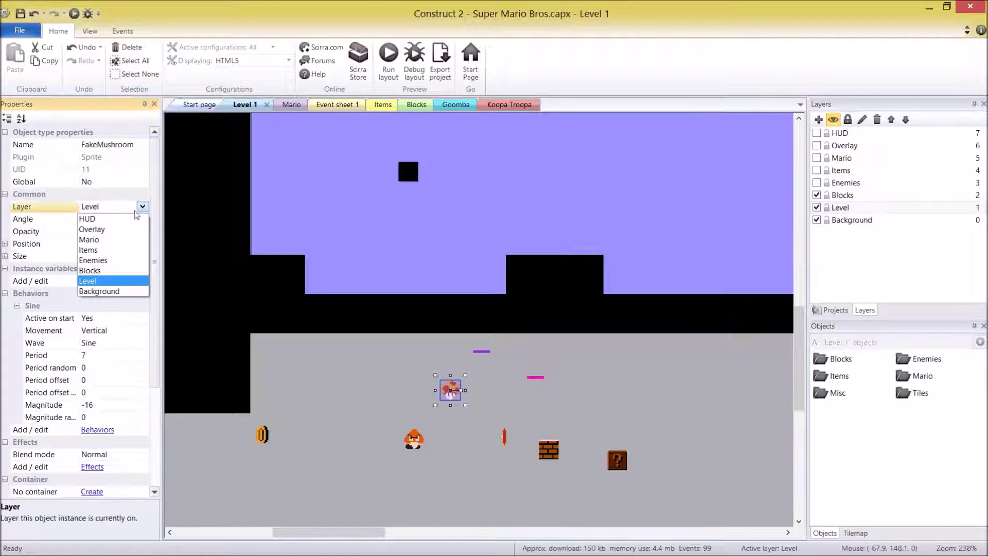
{"action": "left_click", "coordinate": [98, 250]}
Move the Goomba sprite below the layout to the Enemies layer.
{"action": "left_click", "coordinate": [413, 438]}
{"action": "left_click", "coordinate": [142, 207]}
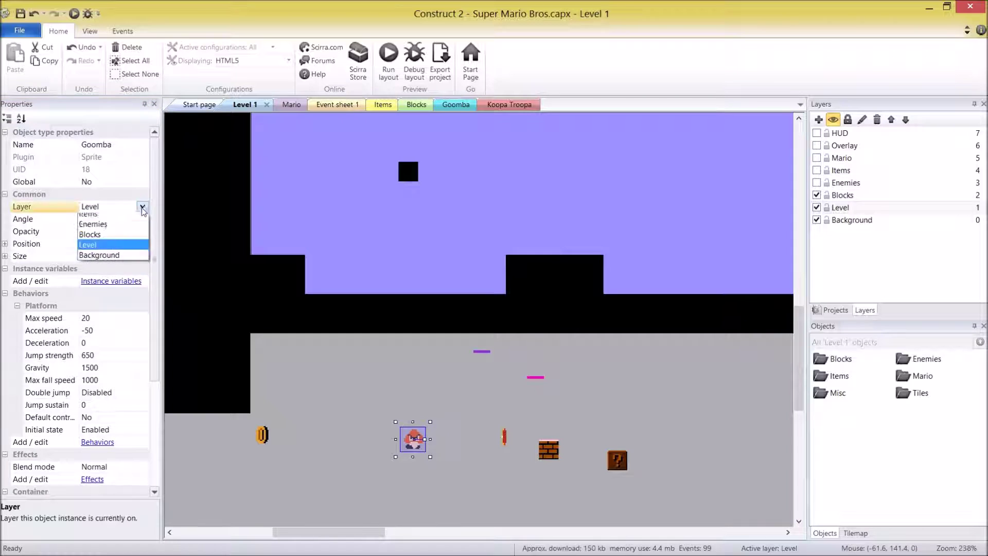
{"action": "left_click", "coordinate": [98, 258]}
{"action": "left_click", "coordinate": [368, 403]}
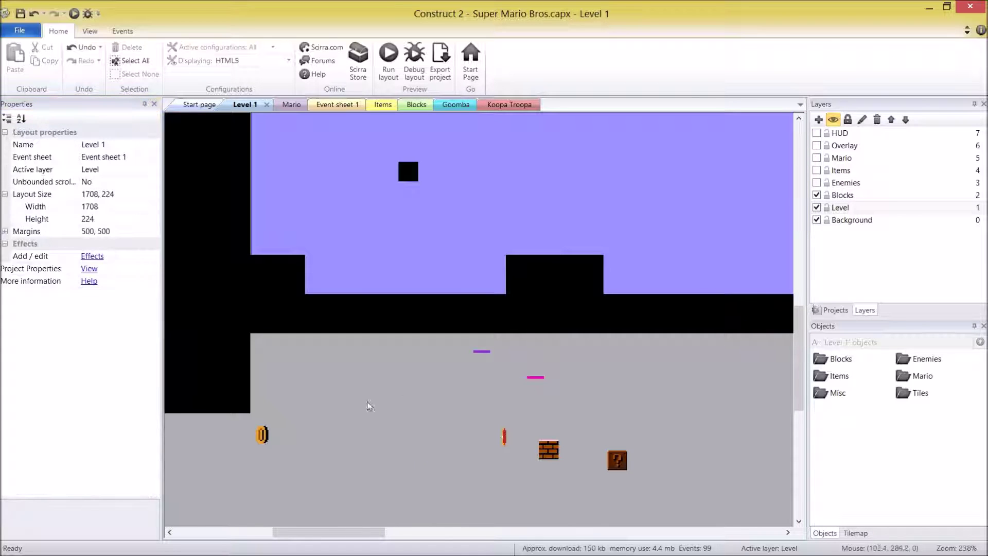
Move the Coin and FakeCoin sprites below the layout to the Items layer.
{"action": "left_click", "coordinate": [259, 437]}
{"action": "left_click", "coordinate": [145, 208]}
{"action": "left_click", "coordinate": [97, 250]}
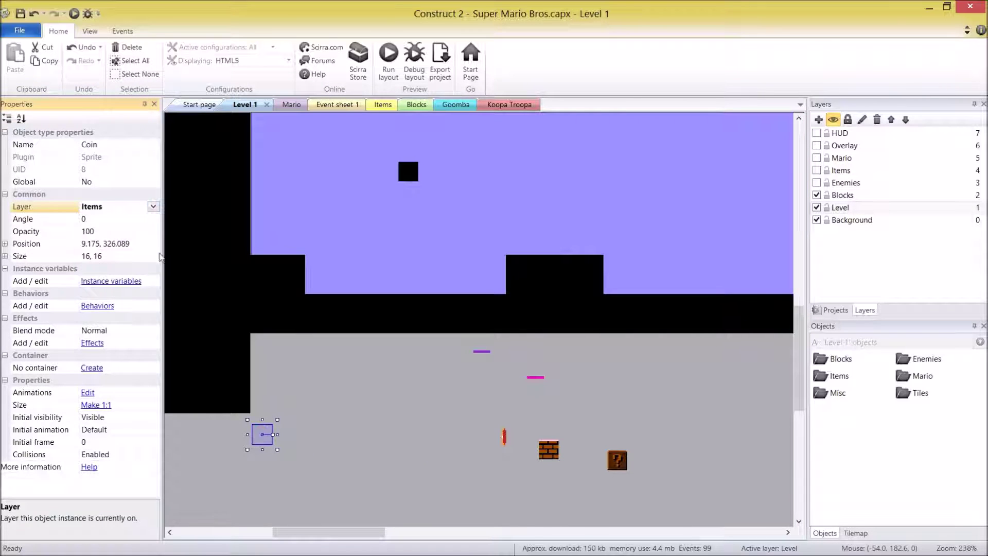
{"action": "left_click", "coordinate": [504, 437]}
{"action": "left_click", "coordinate": [123, 219]}
{"action": "left_click", "coordinate": [142, 207]}
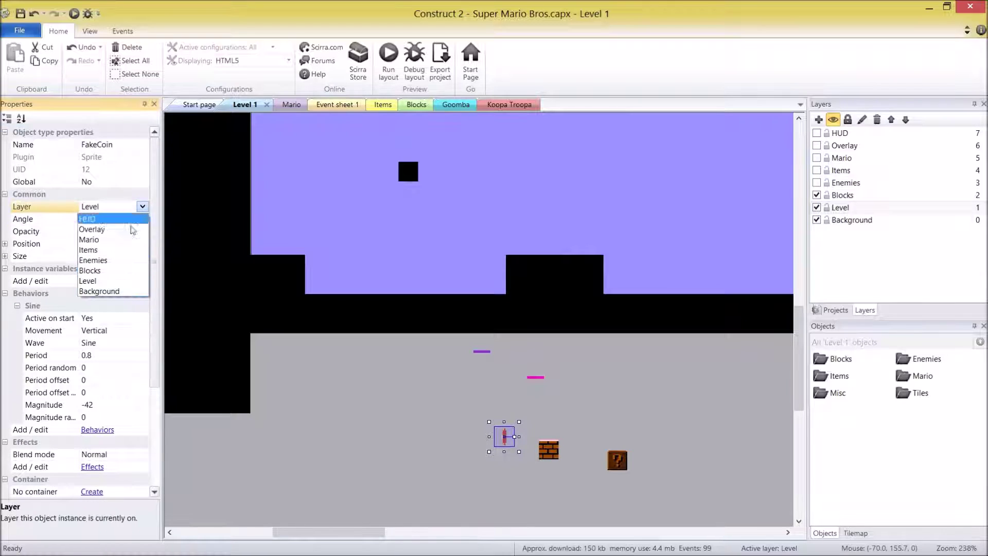
{"action": "left_click", "coordinate": [97, 255]}
Assign the thin purple and pink sprites to the Blocks layer, and select the brick and question blocks to check their layer.
{"action": "left_click_drag", "start_coordinate": [434, 337], "coordinate": [582, 392]}
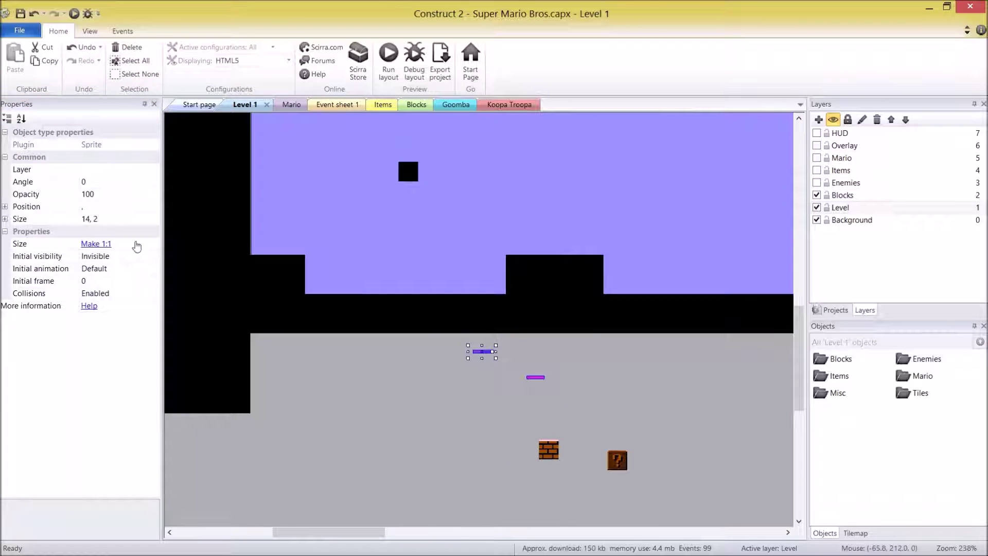
{"action": "left_click", "coordinate": [152, 170]}
{"action": "left_click", "coordinate": [103, 233]}
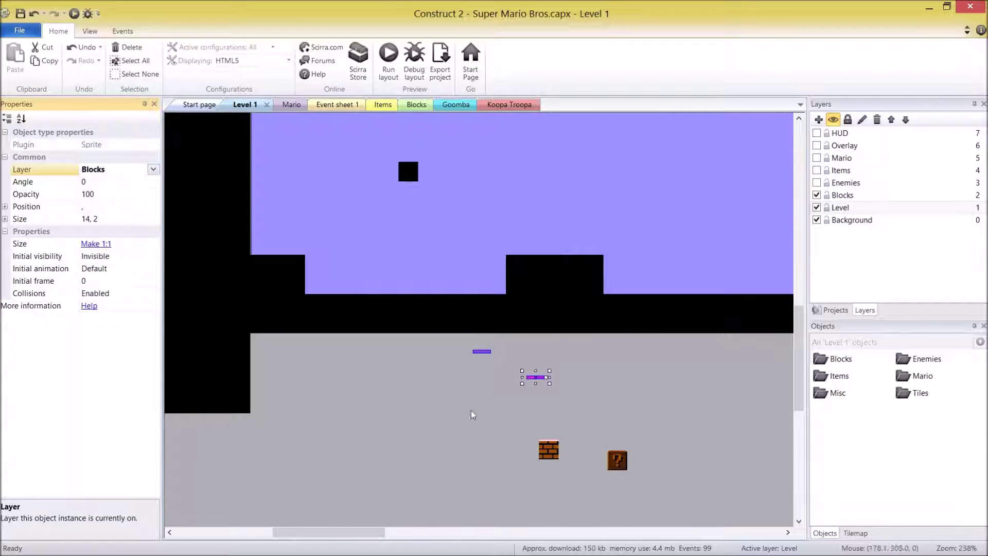
{"action": "left_click", "coordinate": [500, 423]}
{"action": "left_click_drag", "start_coordinate": [497, 419], "coordinate": [669, 507]}
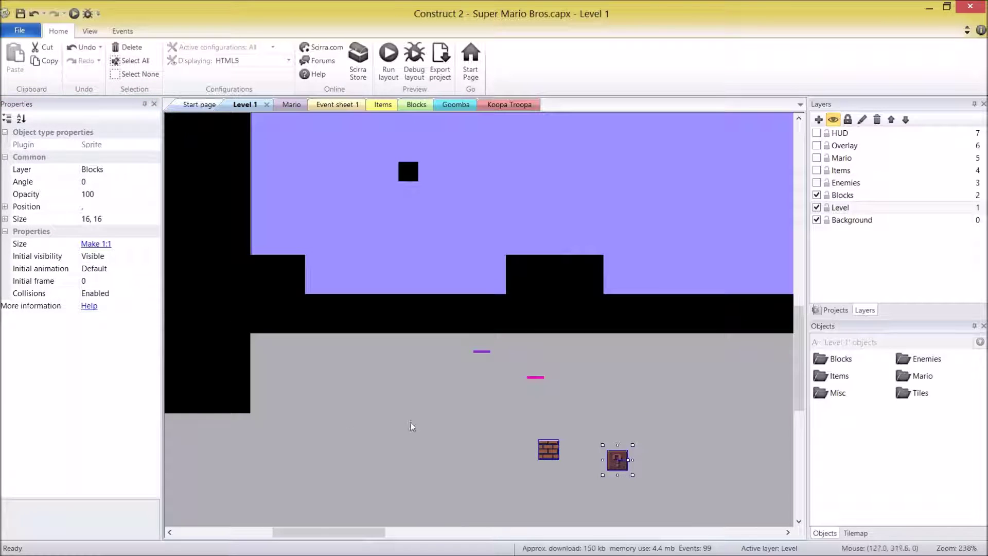
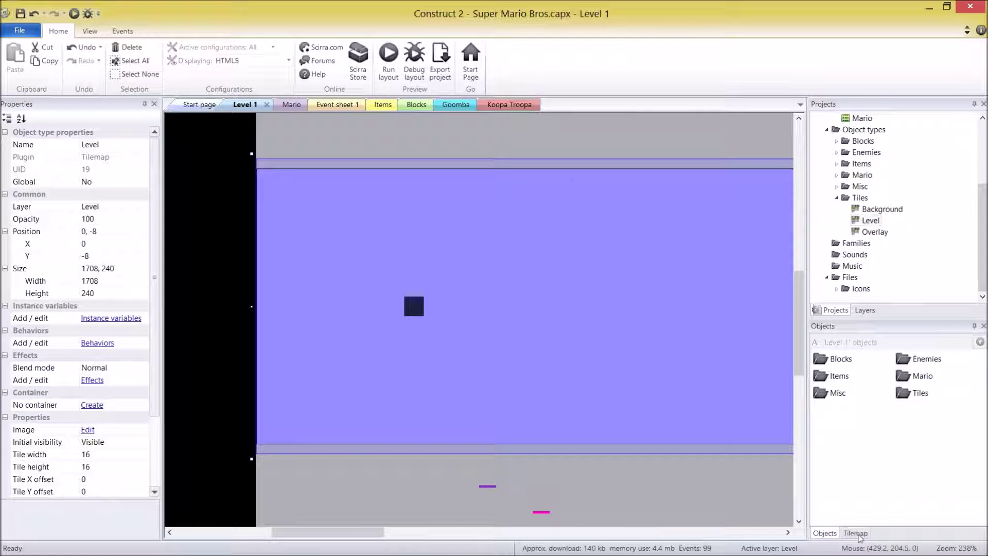
Show the Level tilemap's tileset palette, and check the Tilemap Bar view option and the tile width and height properties.
{"action": "left_click", "coordinate": [856, 534]}
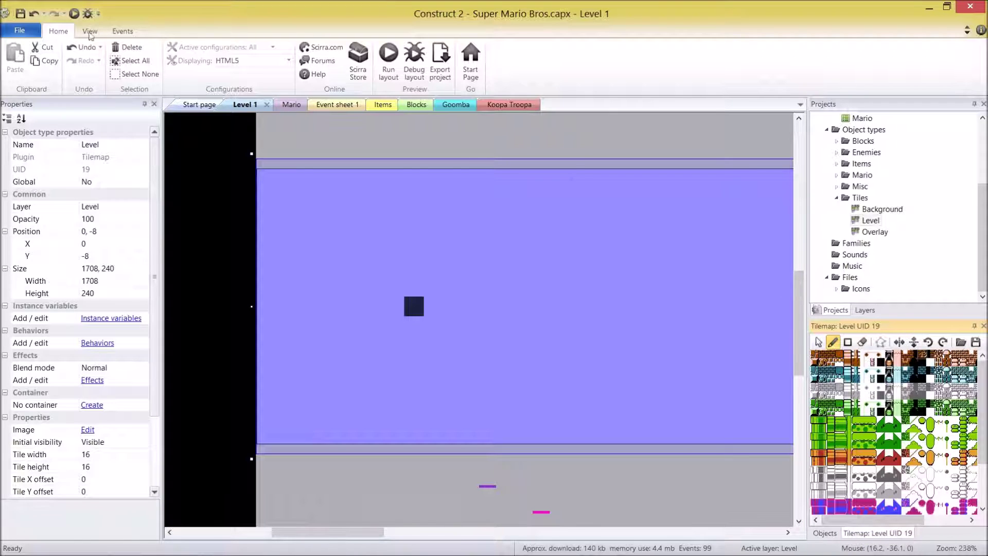
{"action": "left_click", "coordinate": [90, 32]}
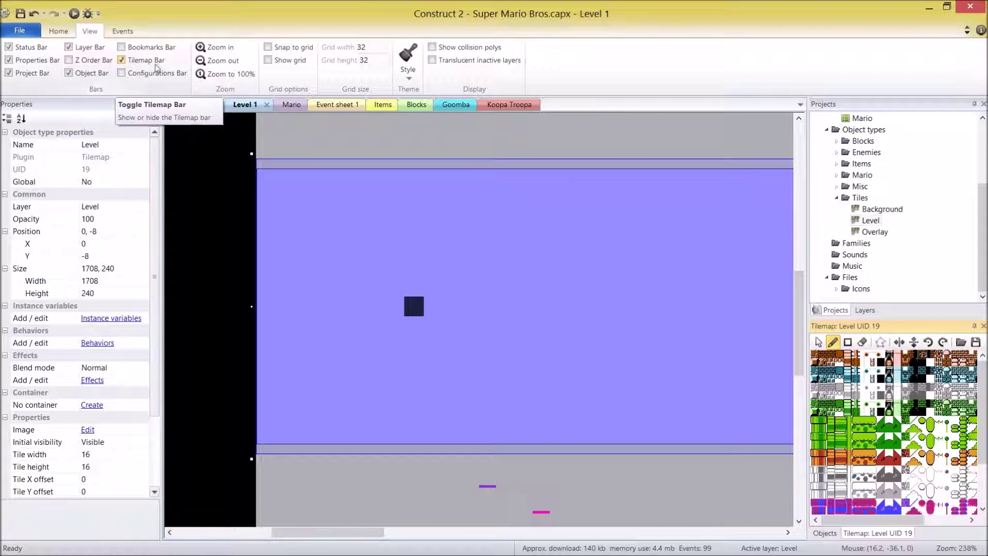
{"action": "middle_click_drag", "start_coordinate": [435, 305], "coordinate": [435, 281]}
{"action": "middle_click_drag", "start_coordinate": [630, 364], "coordinate": [646, 375]}
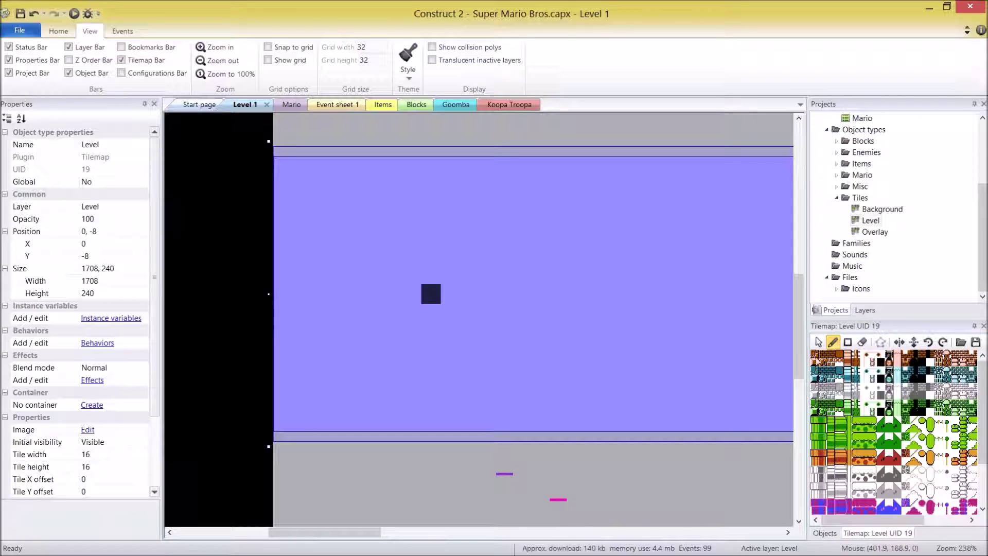
{"action": "left_click", "coordinate": [67, 458]}
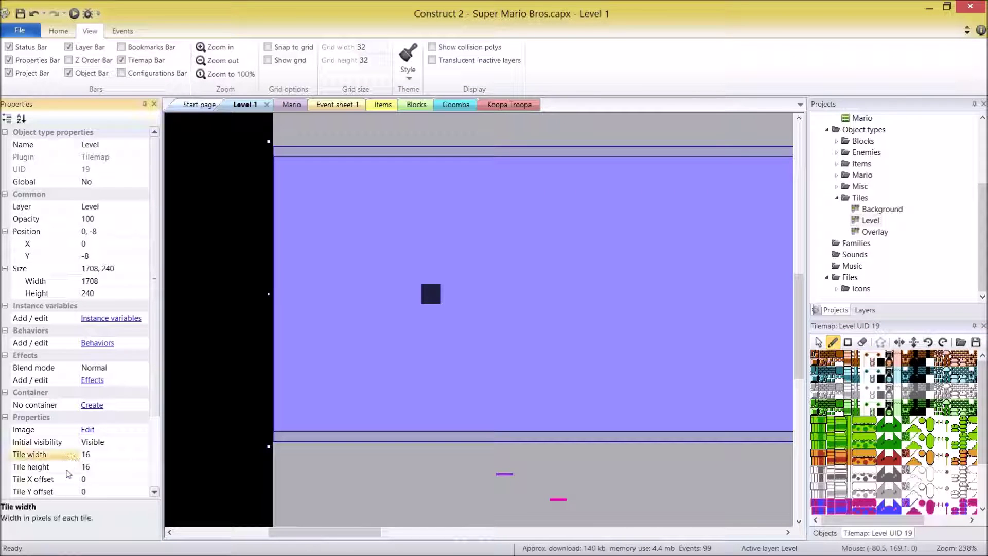
{"action": "left_click", "coordinate": [67, 470]}
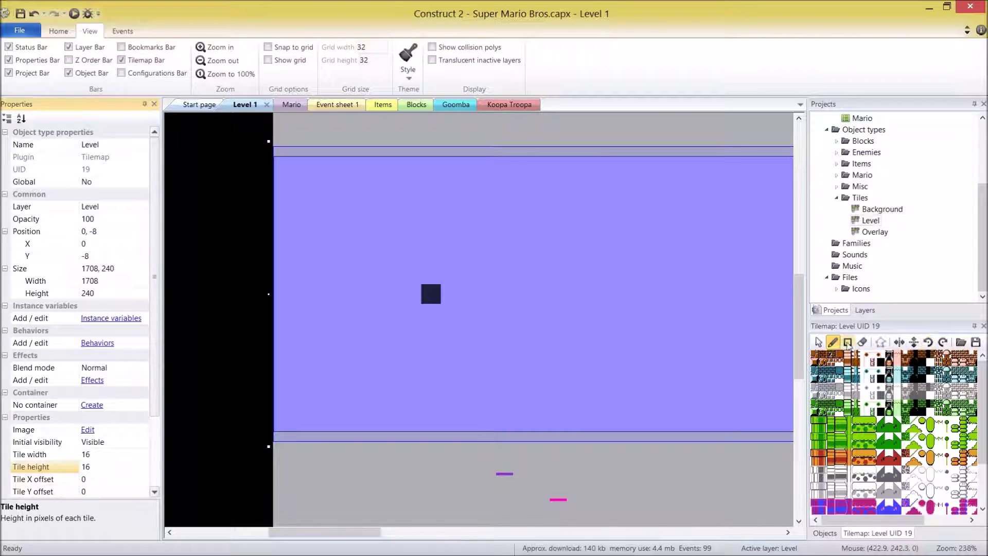
Switch the tilemap to its selection mode and check how the Level tilemap selects and deselects in the layout.
{"action": "left_click", "coordinate": [818, 343]}
{"action": "left_click", "coordinate": [658, 457]}
{"action": "left_click", "coordinate": [506, 372]}
{"action": "left_click", "coordinate": [415, 475]}
{"action": "left_click", "coordinate": [434, 328]}
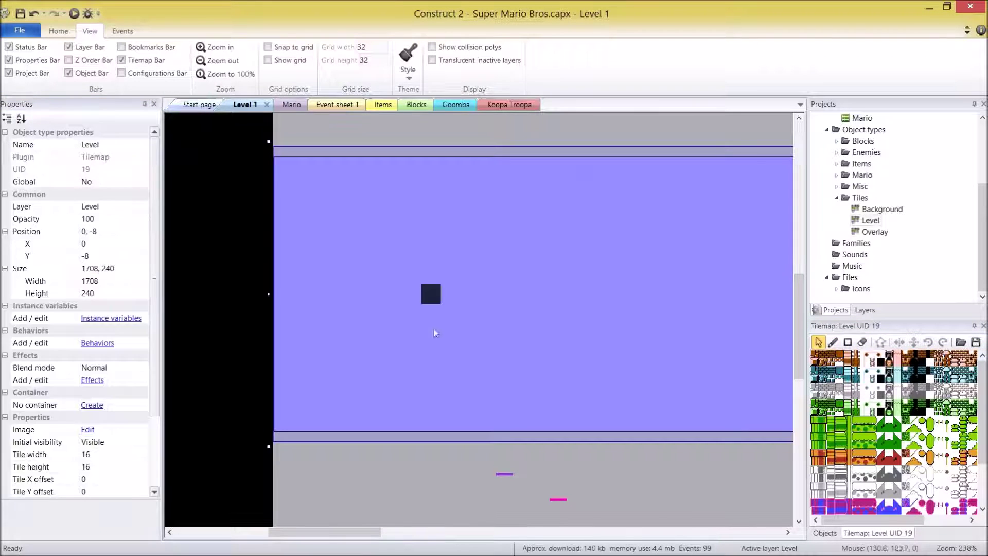
{"action": "left_click", "coordinate": [429, 488]}
{"action": "left_click", "coordinate": [500, 474]}
{"action": "left_click", "coordinate": [451, 479]}
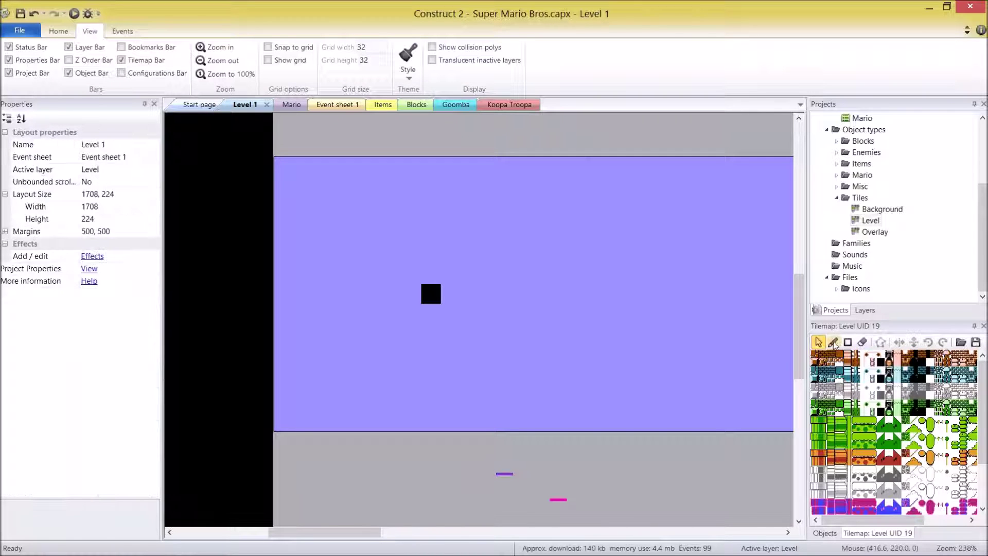
Paint a two-row brown ground floor along the layout's lower edge, starting at the left corner, with the Pencil tile tool.
{"action": "left_click", "coordinate": [834, 344]}
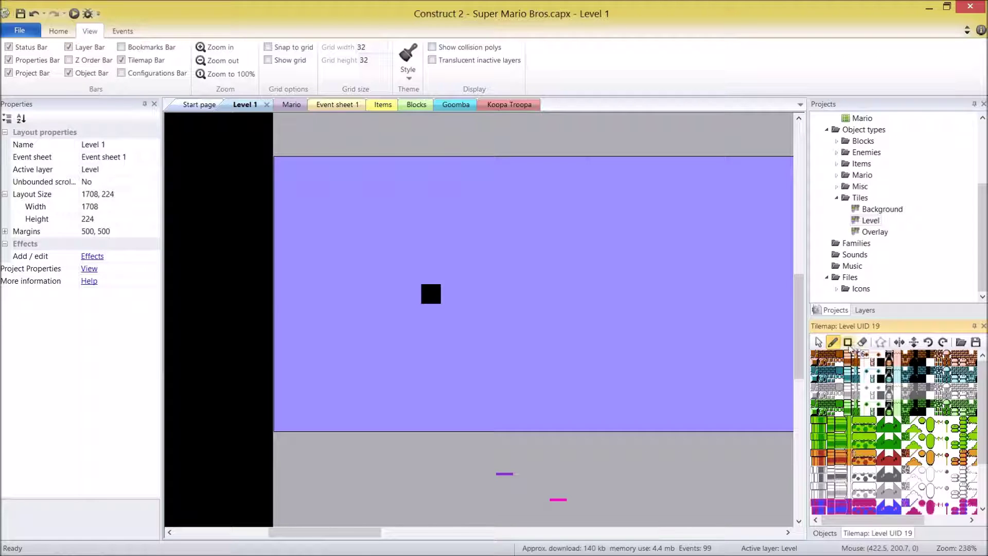
{"action": "left_click", "coordinate": [848, 344]}
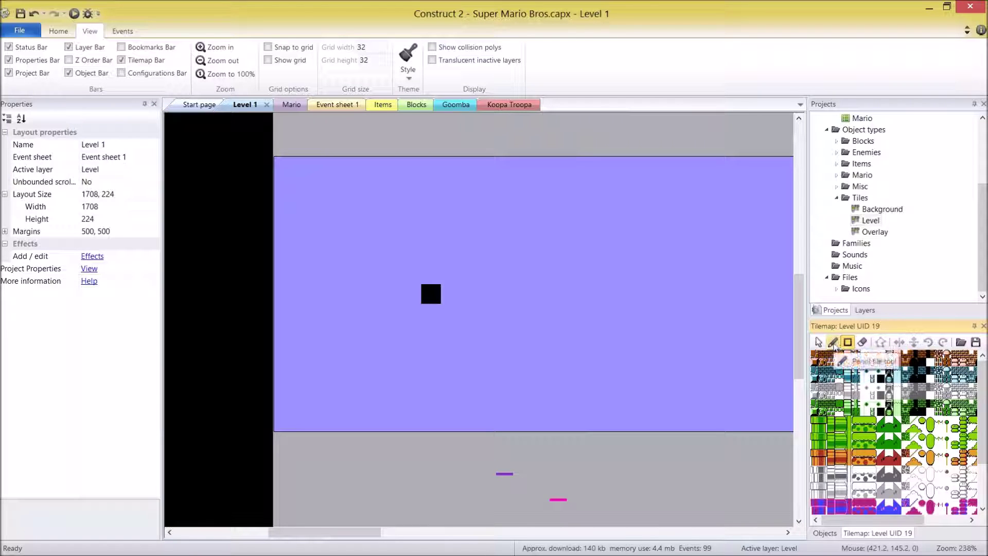
{"action": "left_click", "coordinate": [834, 343]}
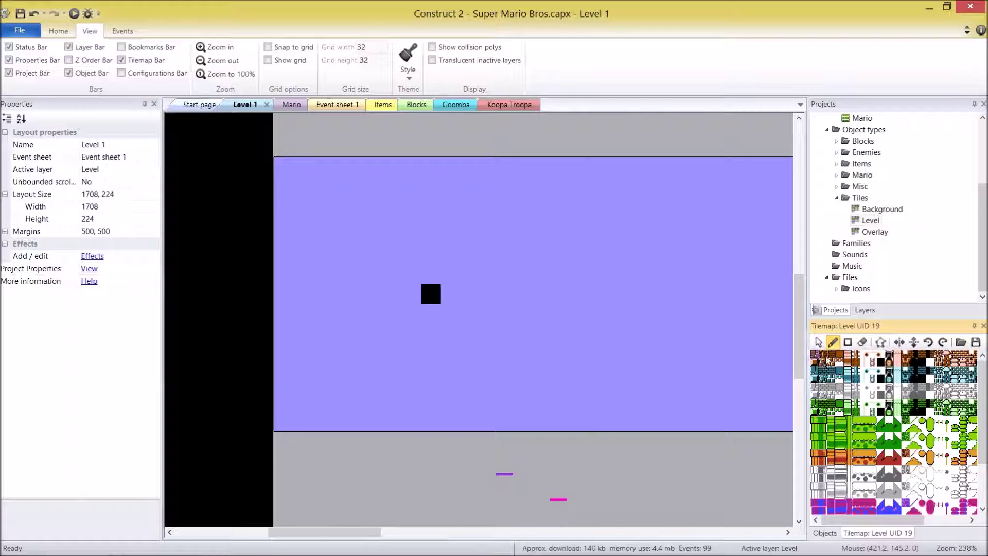
{"action": "left_click", "coordinate": [815, 359]}
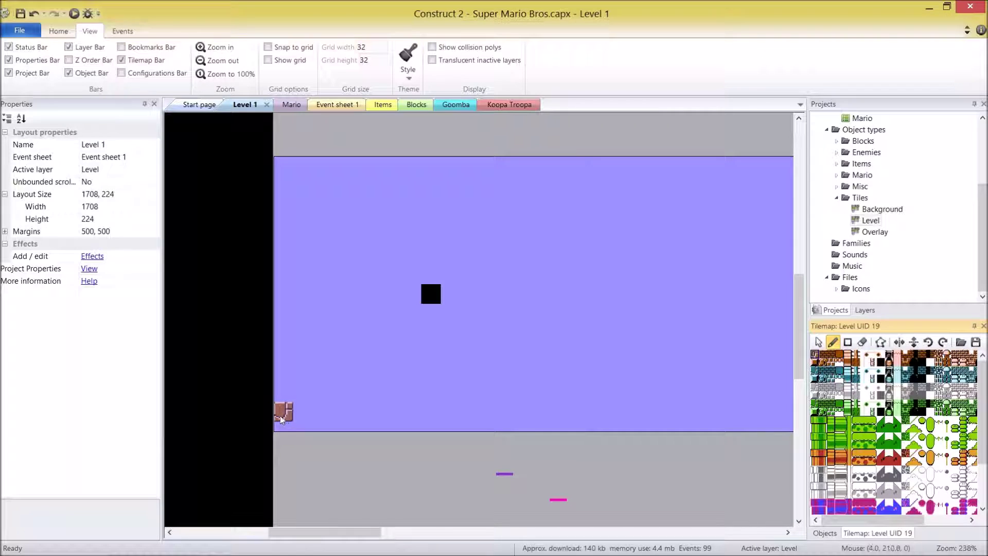
{"action": "left_click", "coordinate": [283, 420]}
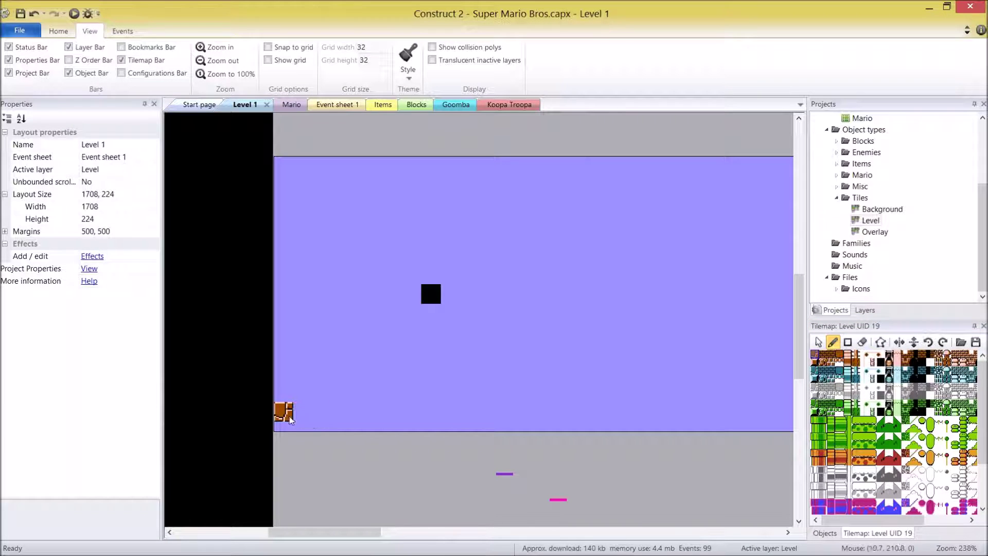
{"action": "left_click", "coordinate": [304, 416]}
{"action": "mouse_move", "coordinate": [323, 415]}
{"action": "left_mouse_down"}
{"action": "mouse_move", "coordinate": [489, 415]}
{"action": "mouse_move", "coordinate": [507, 434]}
{"action": "mouse_move", "coordinate": [288, 432]}
{"action": "mouse_move", "coordinate": [723, 417]}
{"action": "mouse_move", "coordinate": [631, 434]}
{"action": "mouse_move", "coordinate": [509, 434]}
{"action": "left_mouse_up"}
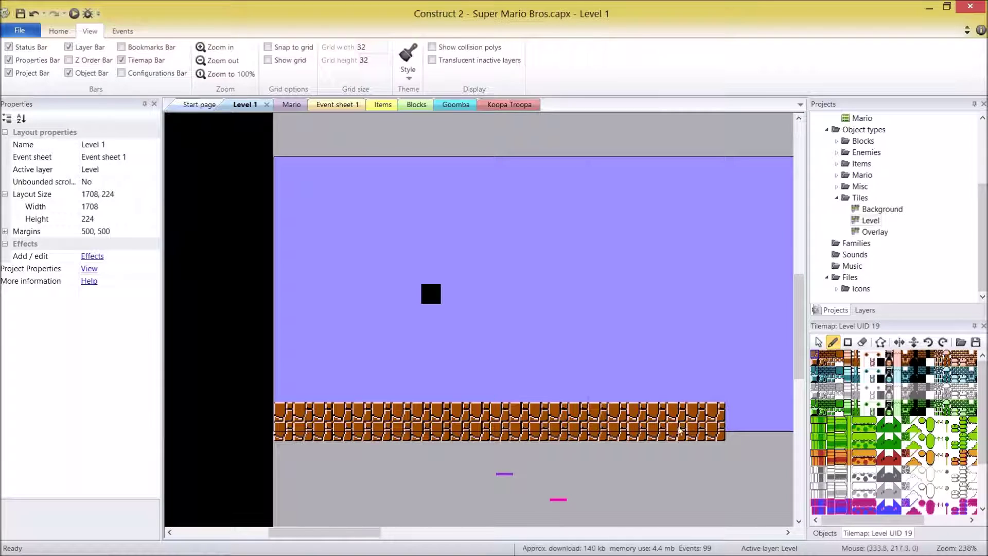
{"action": "middle_click_drag", "start_coordinate": [644, 463], "coordinate": [254, 459]}
{"action": "mouse_move", "coordinate": [349, 411]}
{"action": "left_mouse_down"}
{"action": "mouse_move", "coordinate": [657, 413]}
{"action": "mouse_move", "coordinate": [571, 430]}
{"action": "mouse_move", "coordinate": [346, 429]}
{"action": "left_mouse_up"}
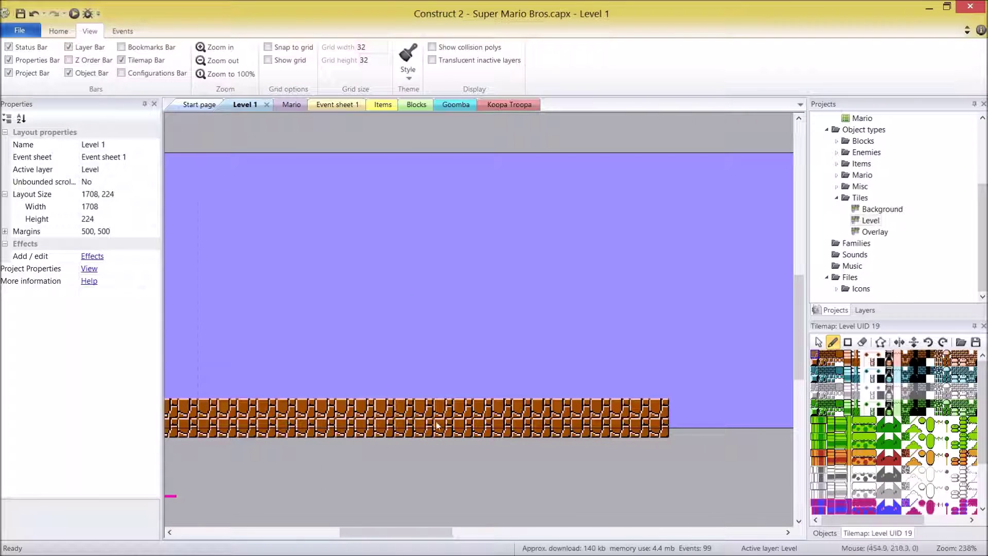
Extend the two-row ground floor further right with the Rectangle tile tool, and review the painted ground from its start.
{"action": "left_click", "coordinate": [848, 343]}
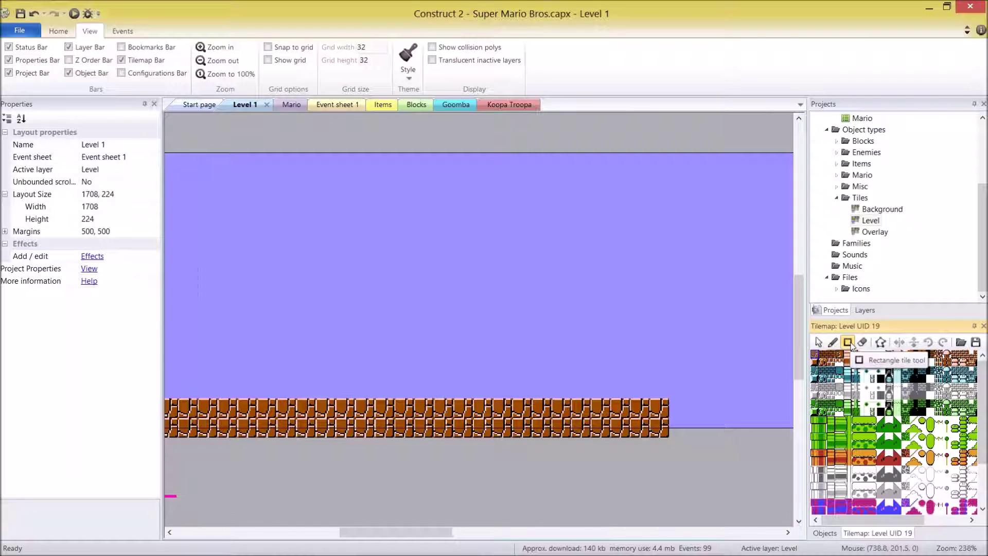
{"action": "middle_click_drag", "start_coordinate": [692, 463], "coordinate": [402, 454]}
{"action": "left_click_drag", "start_coordinate": [387, 399], "coordinate": [746, 432]}
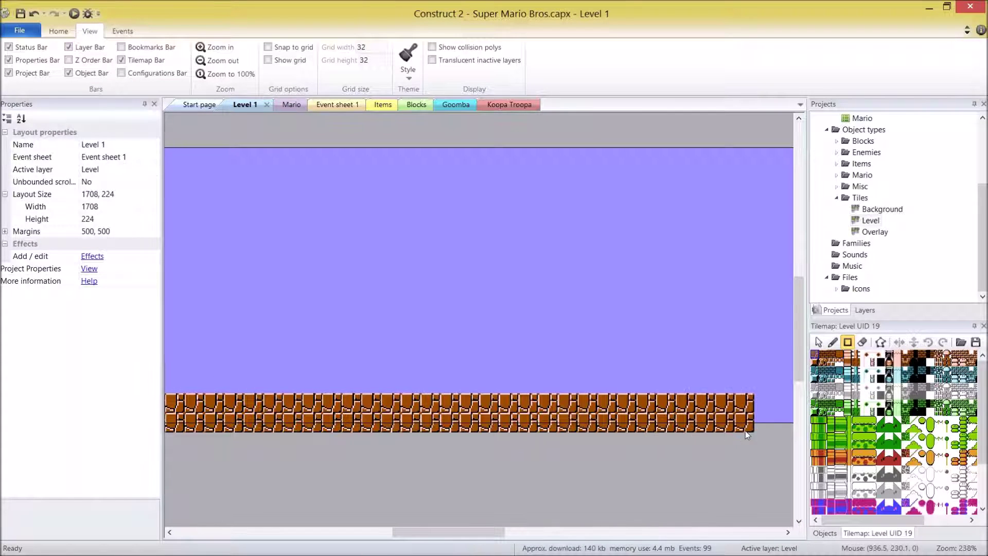
{"action": "mouse_move", "coordinate": [374, 469]}
{"action": "middle_mouse_down"}
{"action": "mouse_move", "coordinate": [538, 461]}
{"action": "mouse_move", "coordinate": [550, 476]}
{"action": "mouse_move", "coordinate": [608, 471]}
{"action": "middle_mouse_up"}
{"action": "middle_click_drag", "start_coordinate": [460, 474], "coordinate": [580, 483]}
{"action": "mouse_move", "coordinate": [678, 450]}
{"action": "middle_mouse_down"}
{"action": "mouse_move", "coordinate": [396, 466]}
{"action": "mouse_move", "coordinate": [413, 400]}
{"action": "middle_mouse_up"}
{"action": "mouse_move", "coordinate": [708, 385]}
{"action": "middle_mouse_down"}
{"action": "mouse_move", "coordinate": [293, 413]}
{"action": "mouse_move", "coordinate": [413, 424]}
{"action": "middle_mouse_up"}
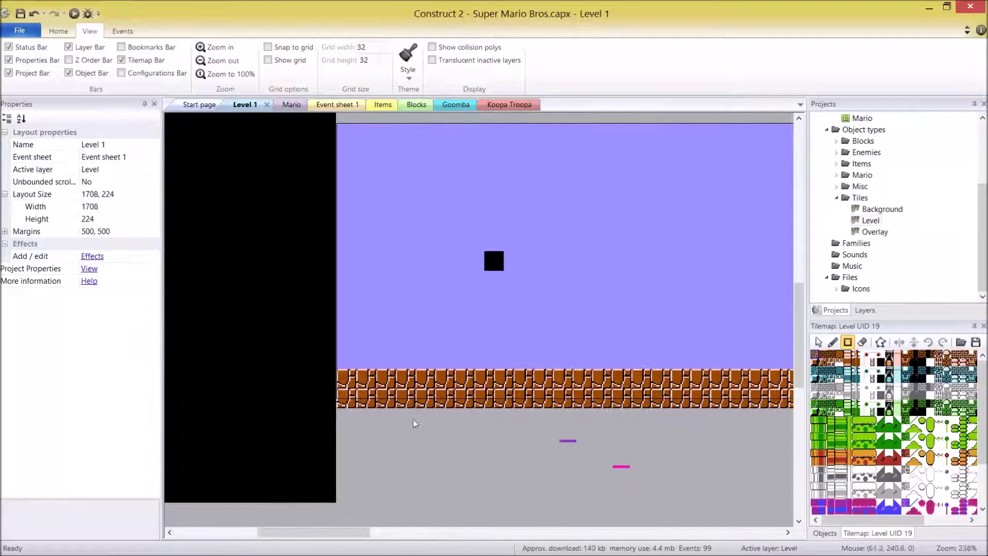
Make the Mario layer visible and run the layout in a browser preview, then return to the editor.
{"action": "left_click", "coordinate": [864, 310]}
{"action": "left_click", "coordinate": [817, 158]}
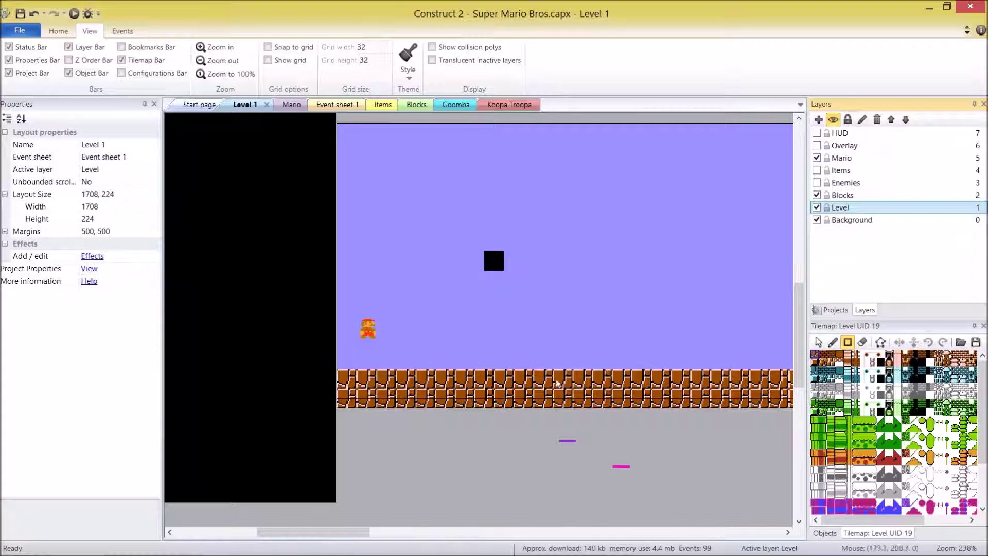
{"action": "left_click", "coordinate": [835, 310]}
{"action": "left_click", "coordinate": [74, 13]}
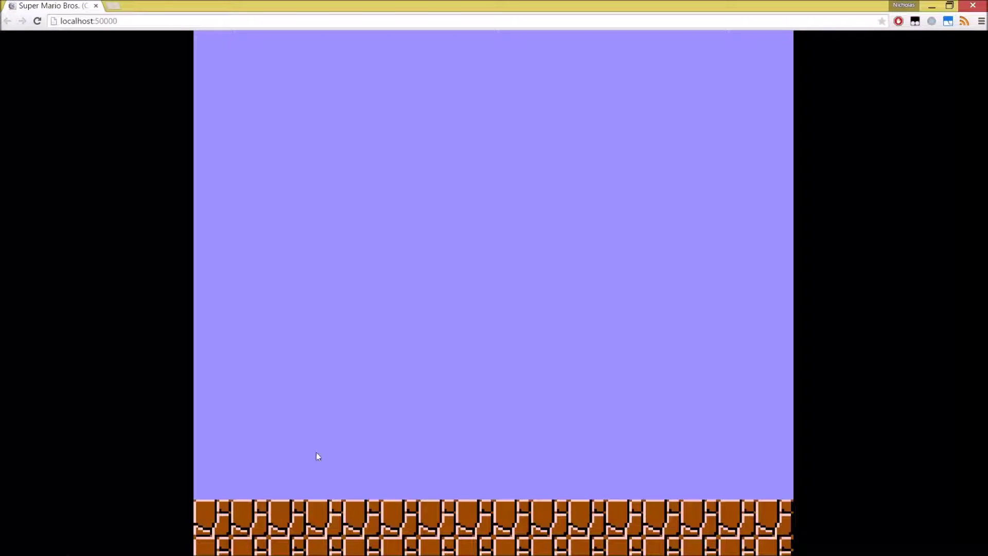
{"action": "left_click", "coordinate": [934, 6]}
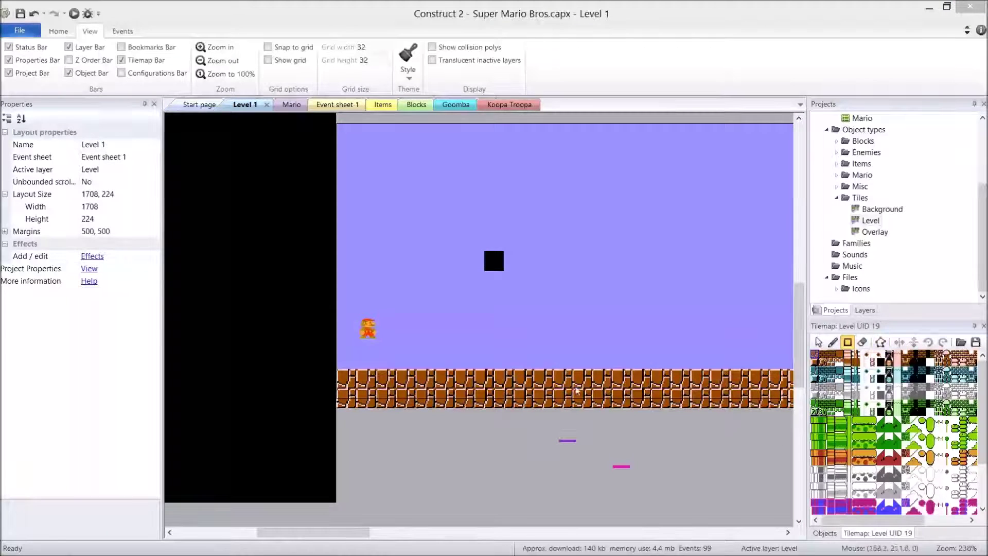
Add the Solid behavior to the Level tilemap.
{"action": "left_click", "coordinate": [871, 220]}
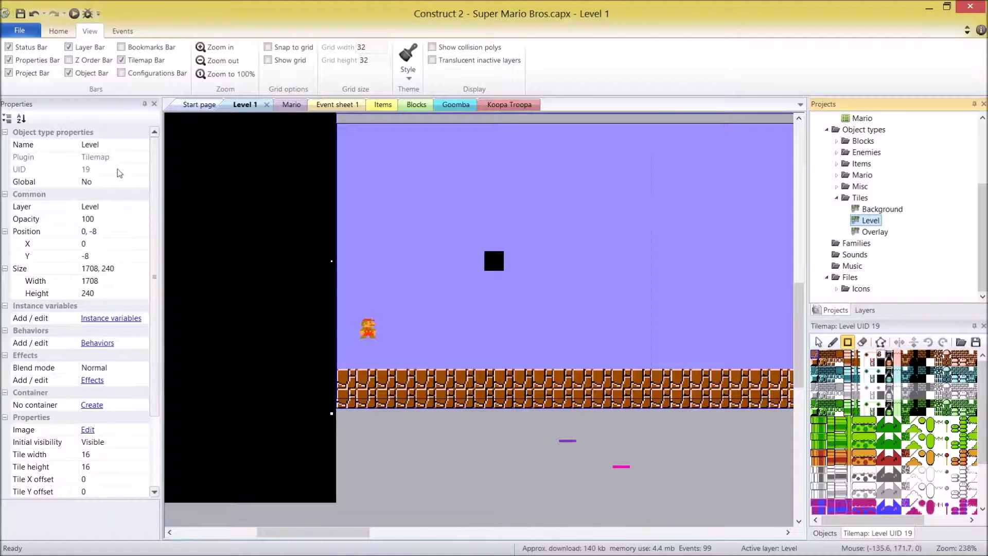
{"action": "left_click", "coordinate": [97, 343]}
{"action": "left_click", "coordinate": [323, 188]}
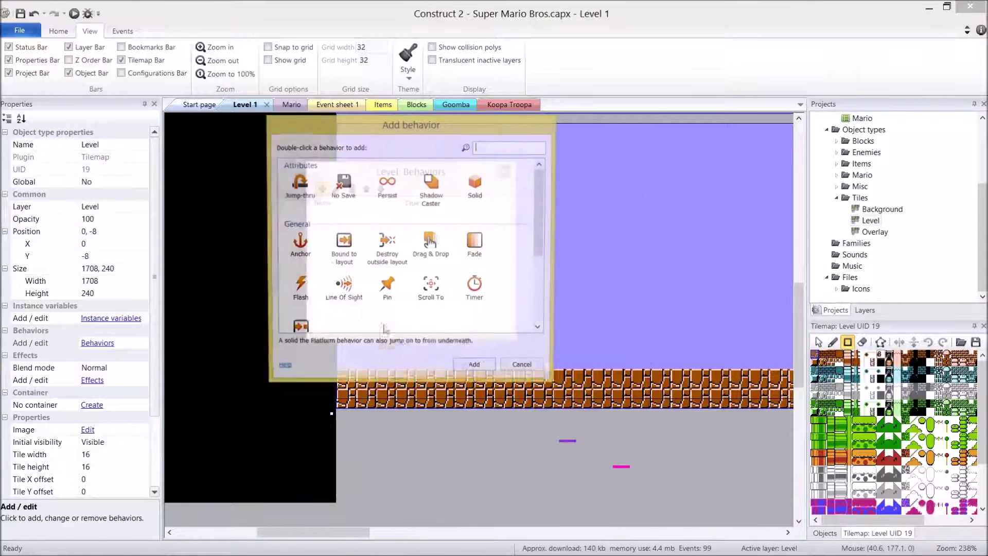
{"action": "type", "text": "soli"}
{"action": "key", "text": "Return"}
{"action": "key", "text": "Escape"}
{"action": "left_click_drag", "start_coordinate": [449, 128], "coordinate": [406, 211]}
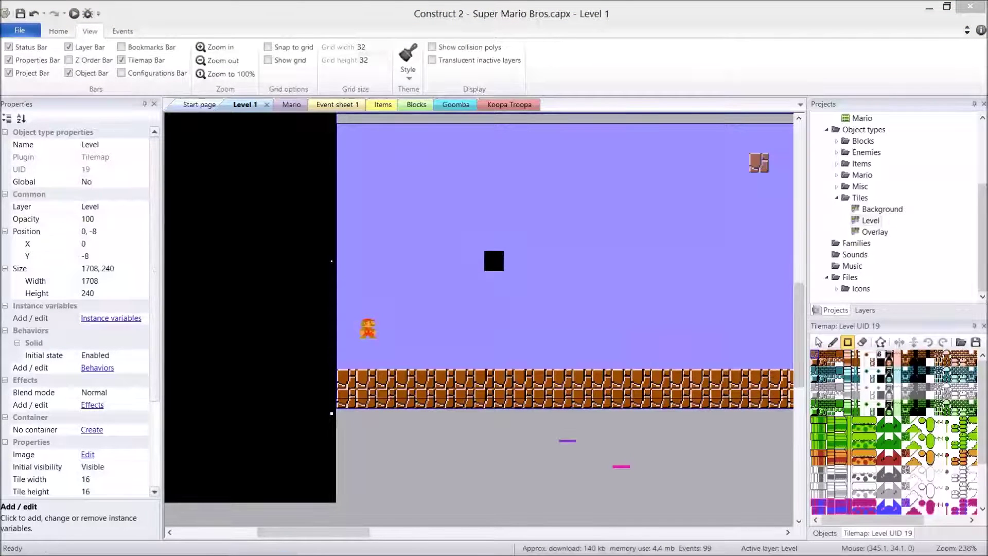
Run the browser preview, test Mario walking and jumping along the painted ground, and return to the editor.
{"action": "key", "text": "F5"}
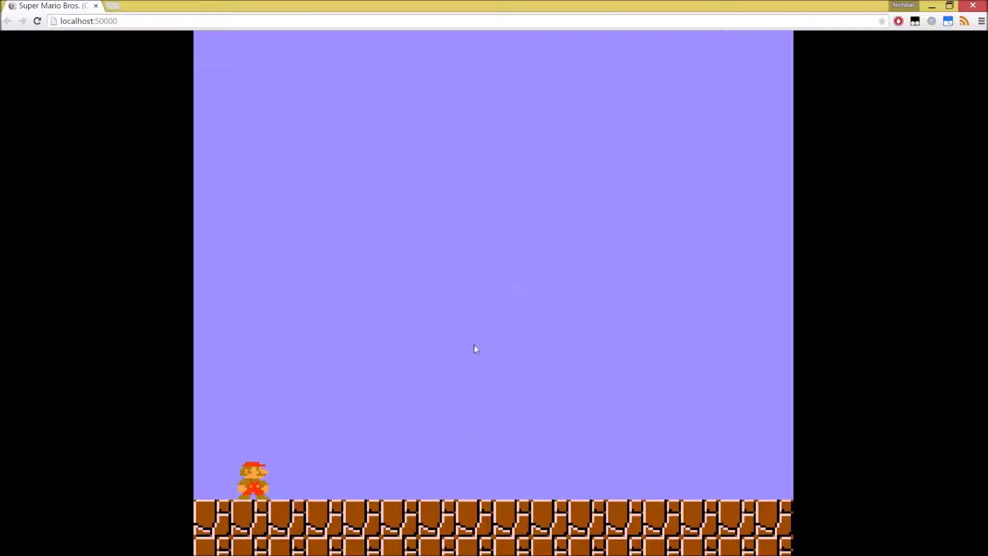
{"action": "key", "text": "Right"}
{"action": "key", "text": "Up"}
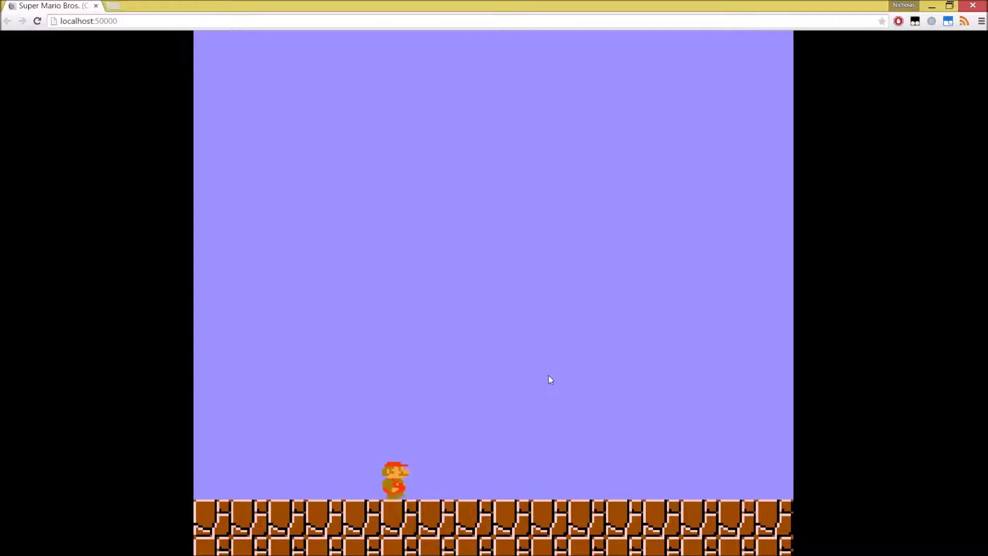
{"action": "key", "text": "Left"}
{"action": "key", "text": "Left"}
{"action": "key", "text": "Right"}
{"action": "key", "text": "Up"}
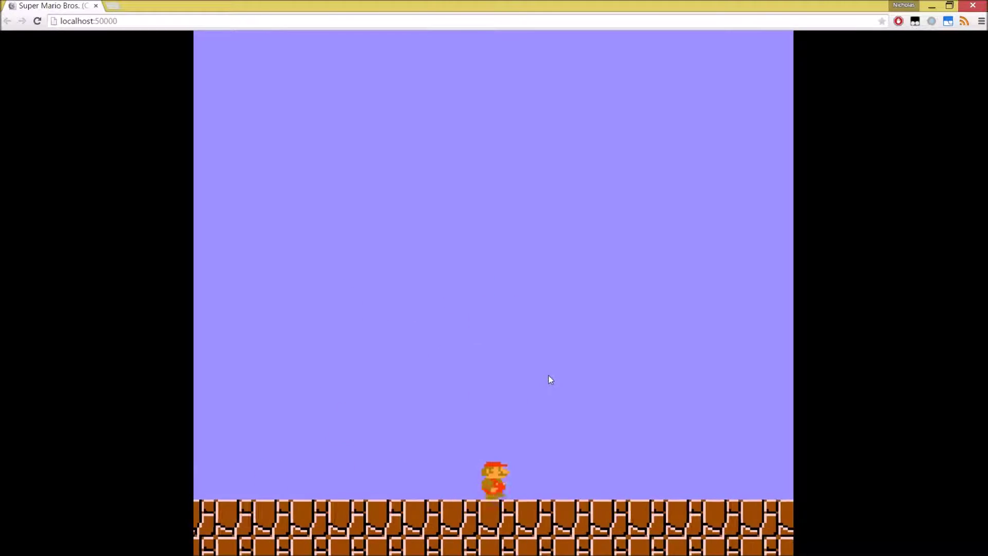
{"action": "key", "text": "Up"}
{"action": "key", "text": "Up"}
{"action": "key", "text": "Up"}
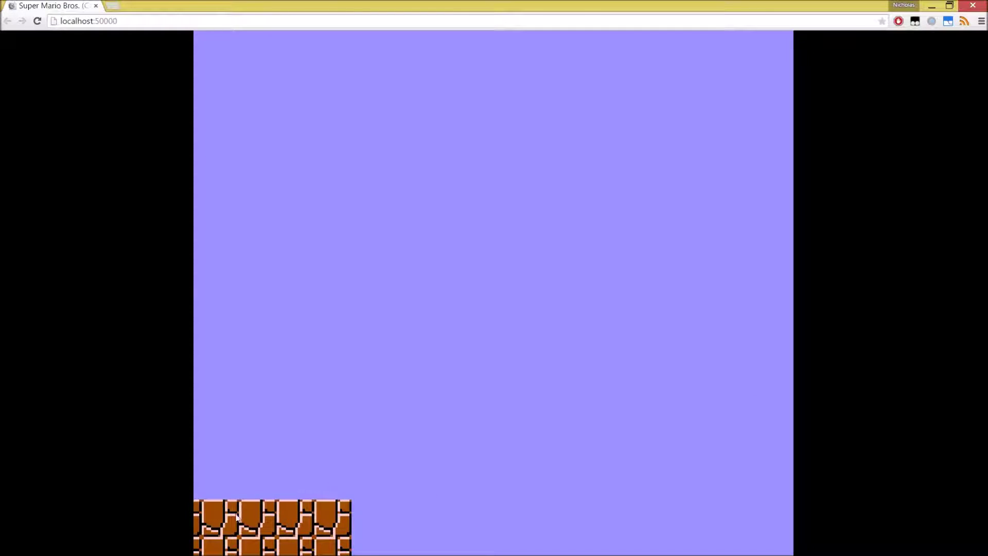
{"action": "key", "text": "alt+Tab"}
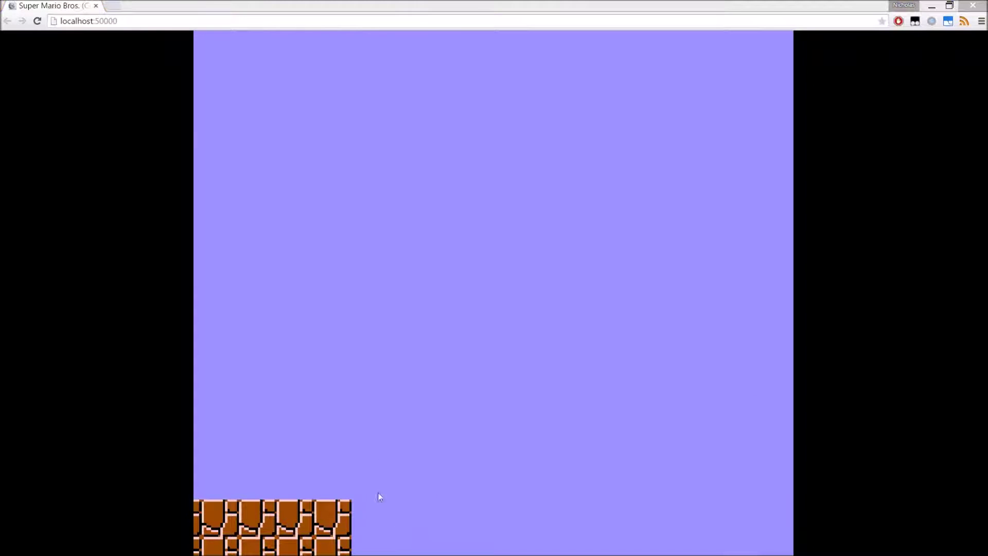
{"action": "key", "text": "alt+Tab"}
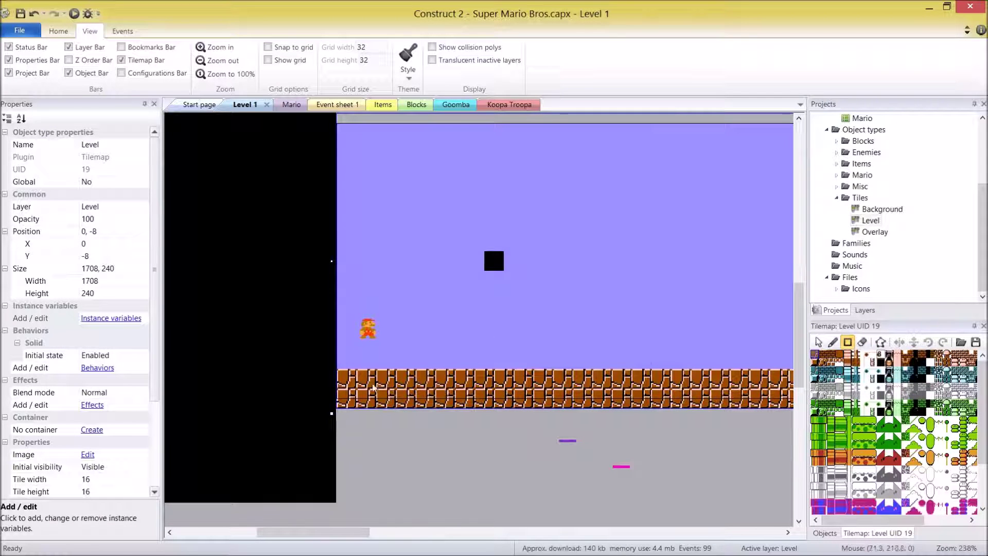
Compare the properties of the Level and Background tilemaps, ending with the Level tilemap selected.
{"action": "middle_click_drag", "start_coordinate": [550, 433], "coordinate": [497, 435]}
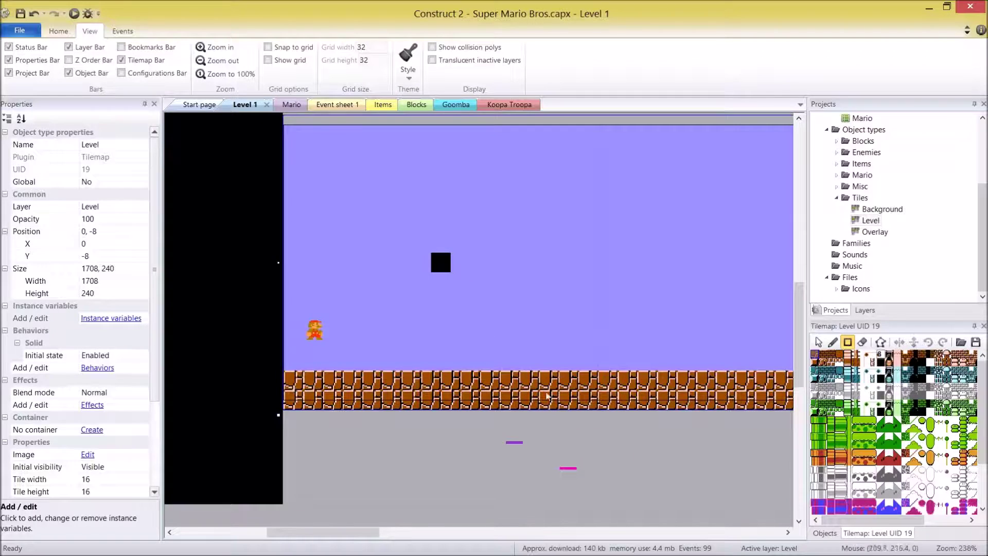
{"action": "left_click", "coordinate": [105, 147]}
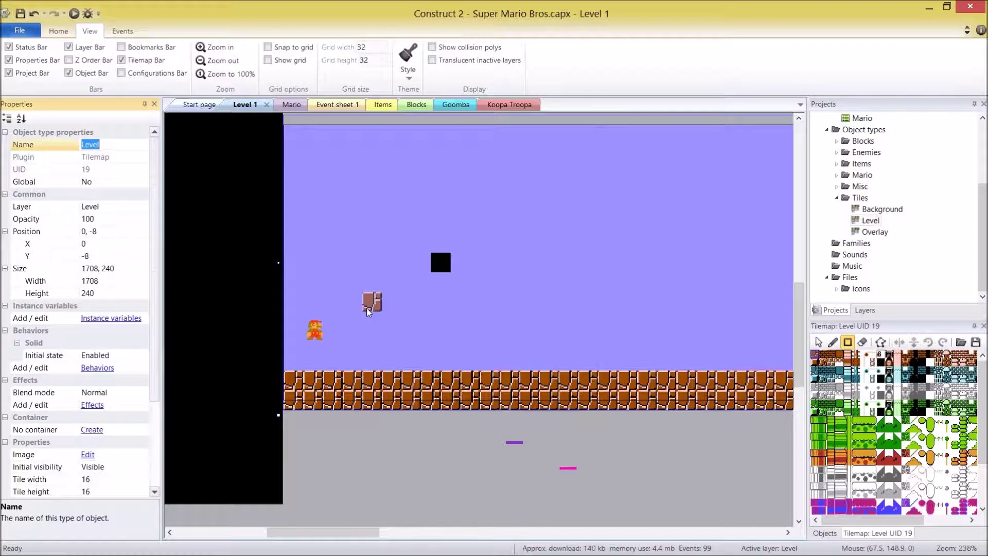
{"action": "left_click", "coordinate": [882, 210]}
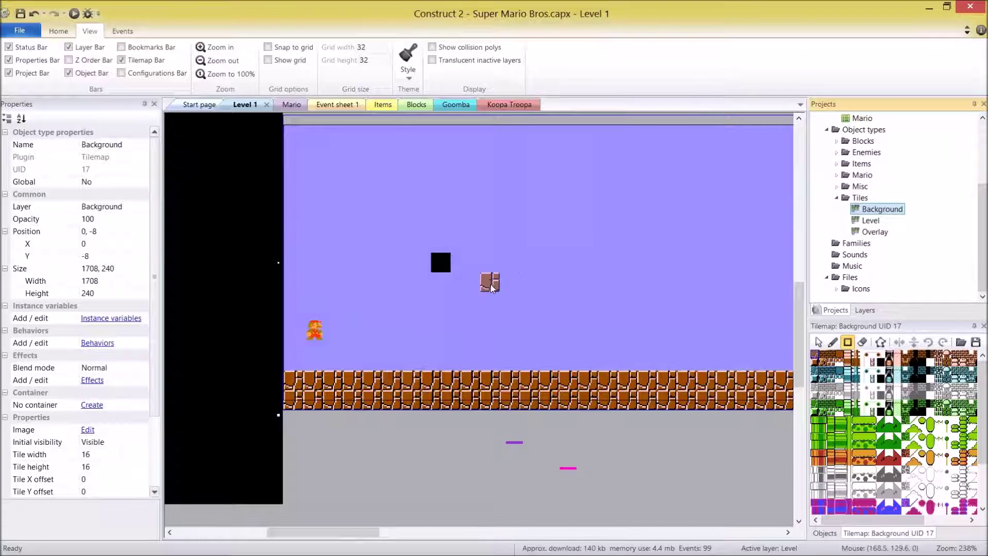
{"action": "left_click", "coordinate": [871, 221]}
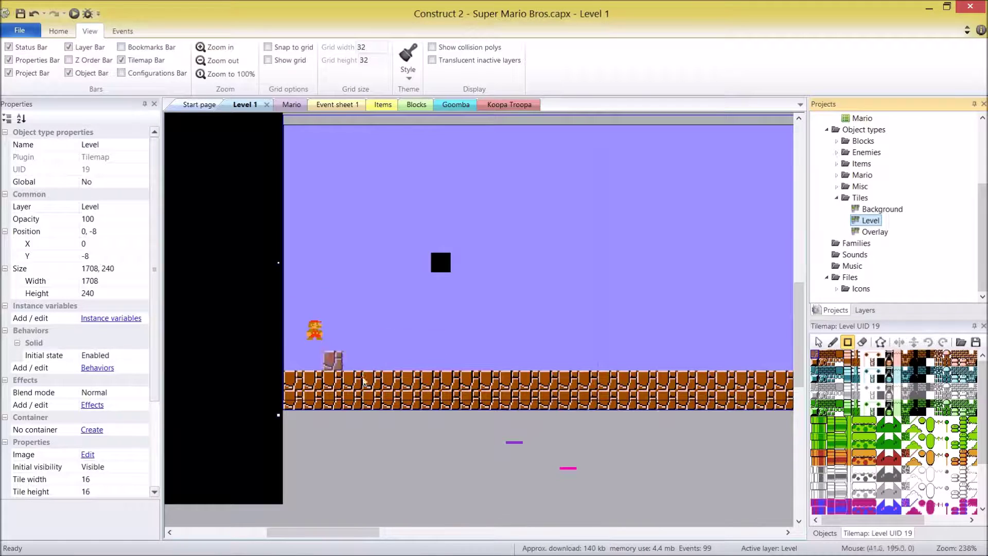
{"action": "middle_click_drag", "start_coordinate": [710, 439], "coordinate": [663, 434]}
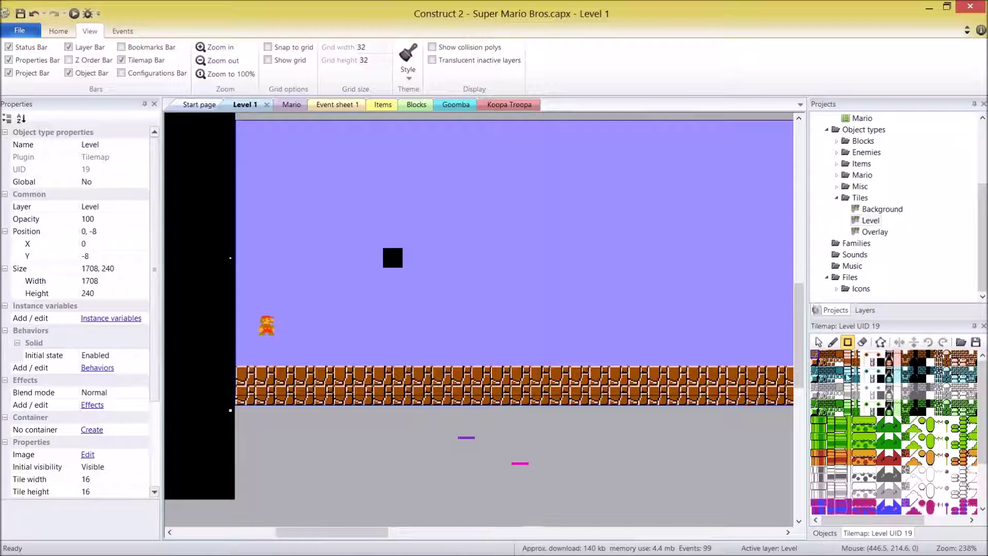
Inspect the collision polygons of the ground tile, the rock tile and a blue item tile in the tileset.
{"action": "double_click", "coordinate": [815, 359]}
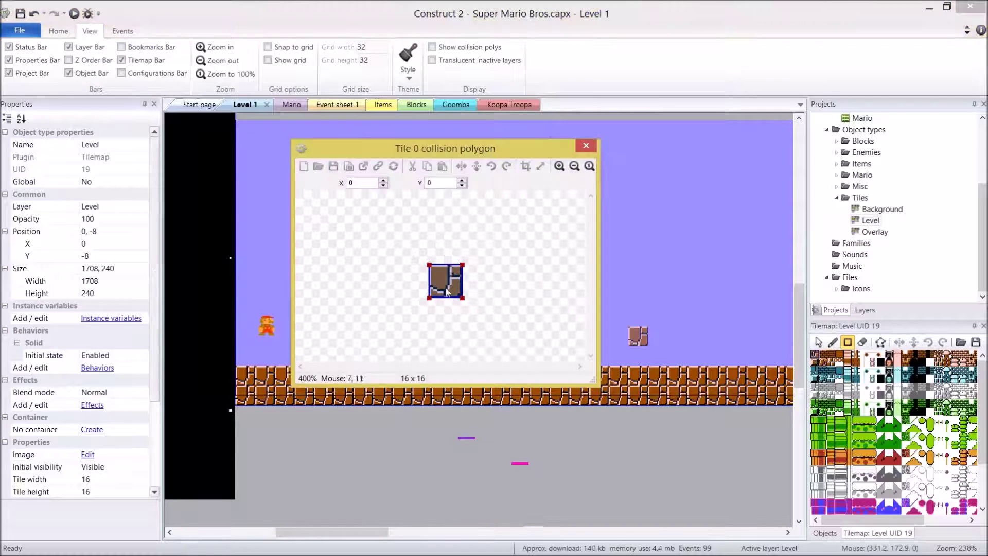
{"action": "left_click", "coordinate": [587, 147]}
{"action": "double_click", "coordinate": [822, 364]}
{"action": "right_click", "coordinate": [825, 366]}
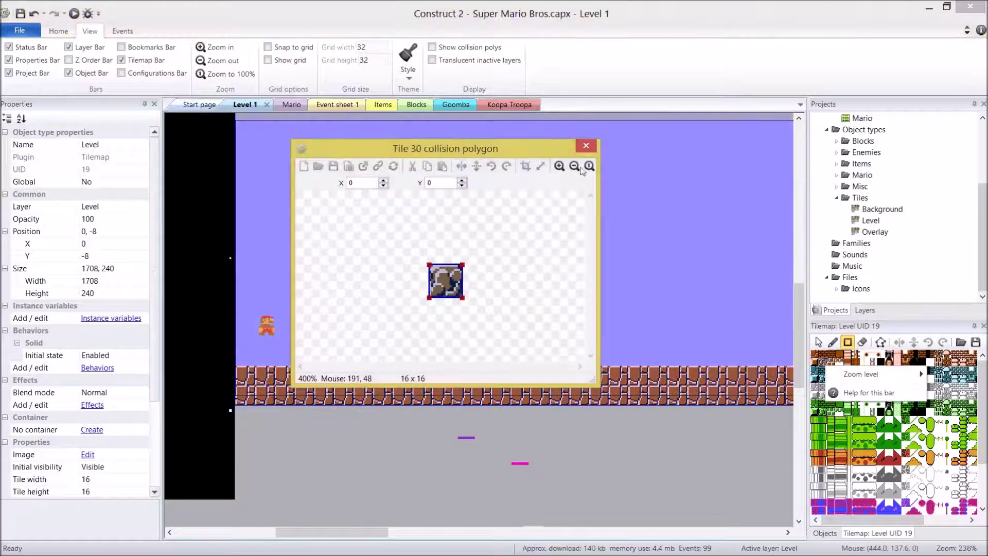
{"action": "left_click", "coordinate": [585, 145]}
{"action": "double_click", "coordinate": [880, 372]}
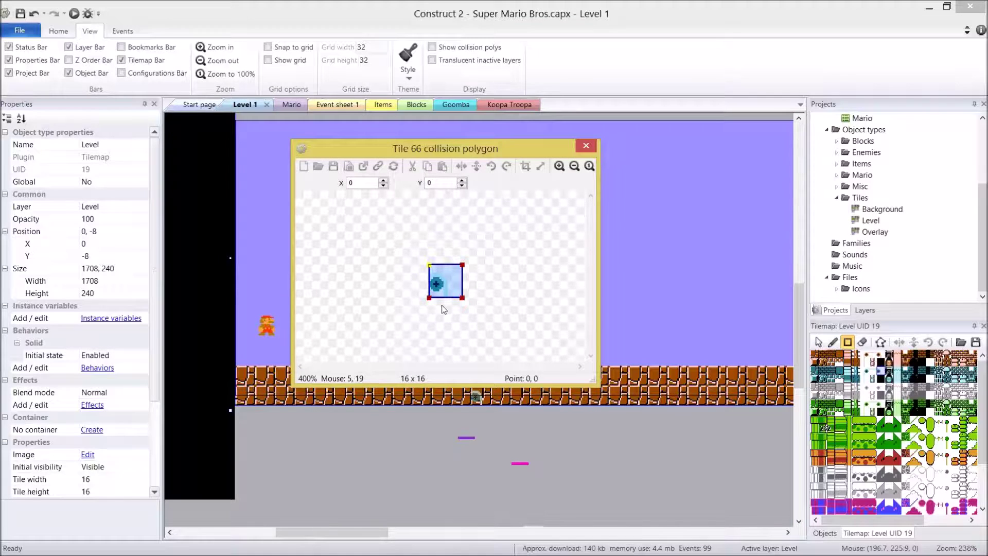
{"action": "left_click", "coordinate": [586, 145]}
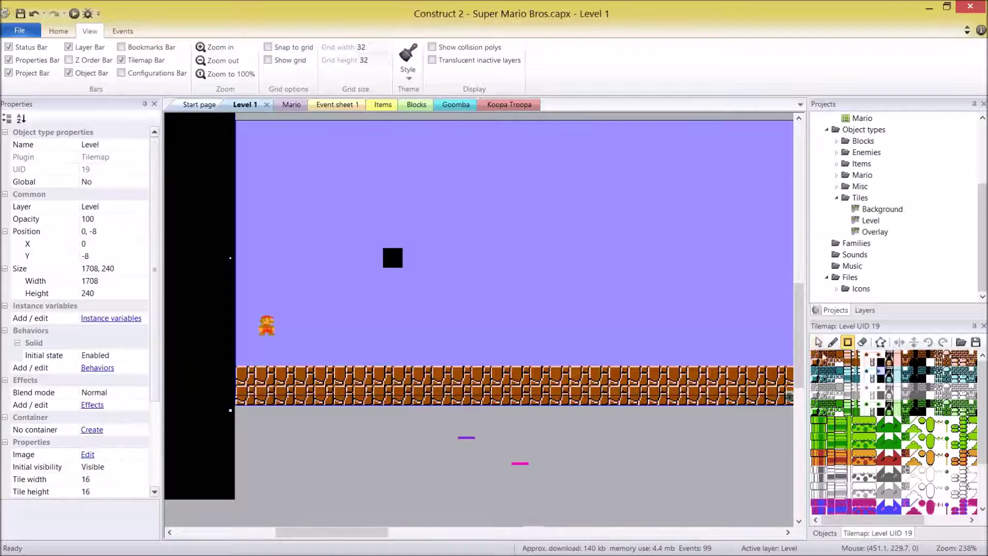
Select the Background tilemap and paint the dark green left and right slopes of a five-tile-wide hill on the ground beneath Mario.
{"action": "left_click", "coordinate": [833, 342]}
{"action": "middle_click_drag", "start_coordinate": [569, 456], "coordinate": [584, 464]}
{"action": "left_click", "coordinate": [880, 209]}
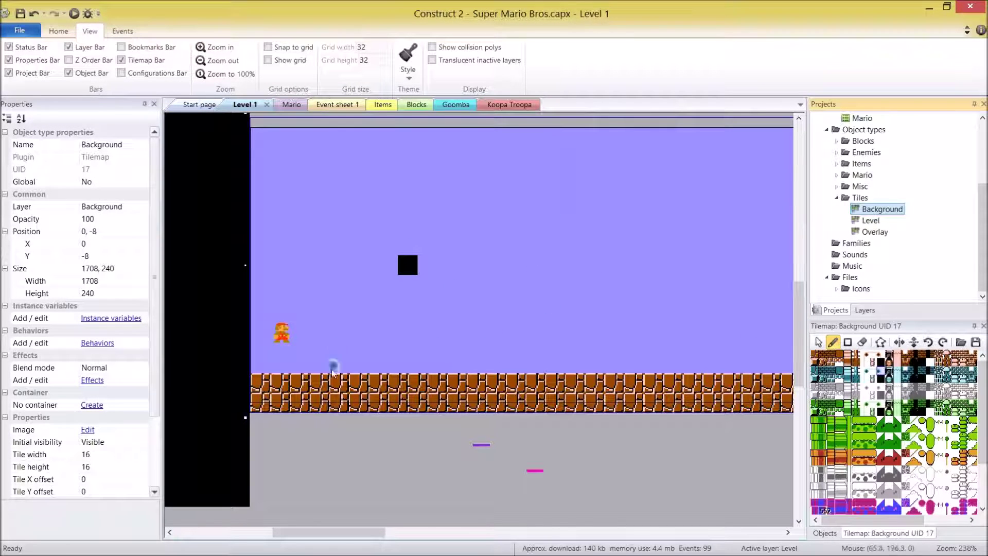
{"action": "left_click", "coordinate": [884, 422]}
{"action": "left_click", "coordinate": [269, 367]}
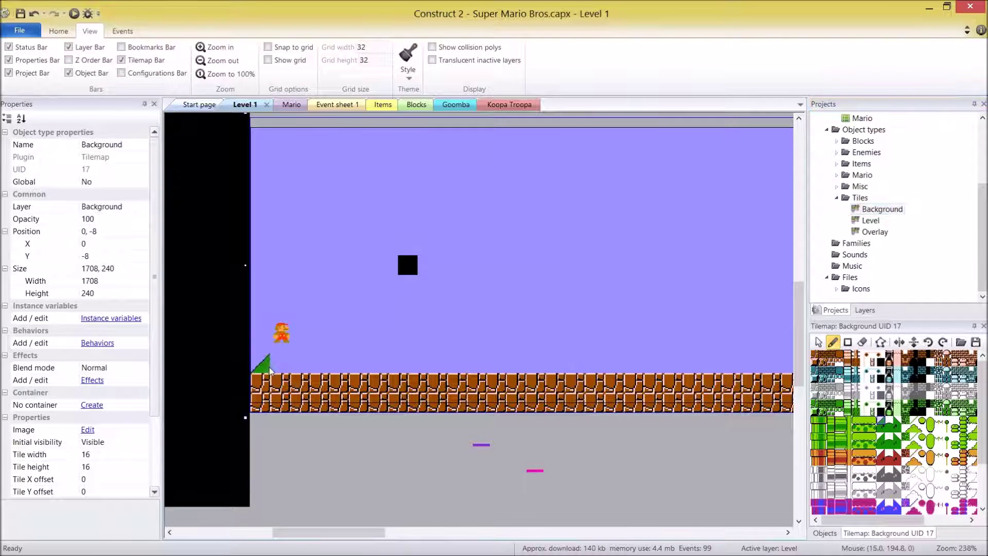
{"action": "left_click", "coordinate": [890, 425]}
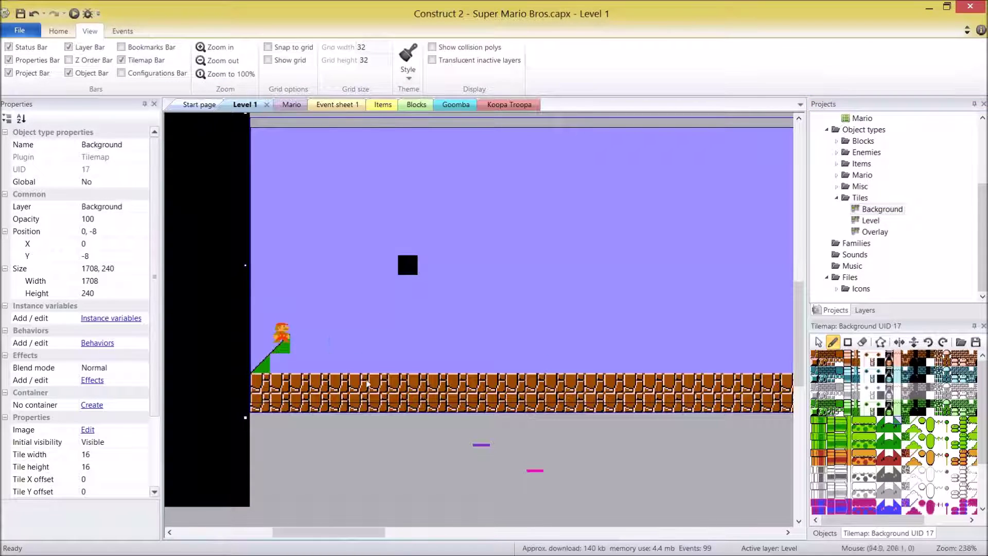
{"action": "left_click", "coordinate": [320, 345]}
{"action": "left_click", "coordinate": [339, 364]}
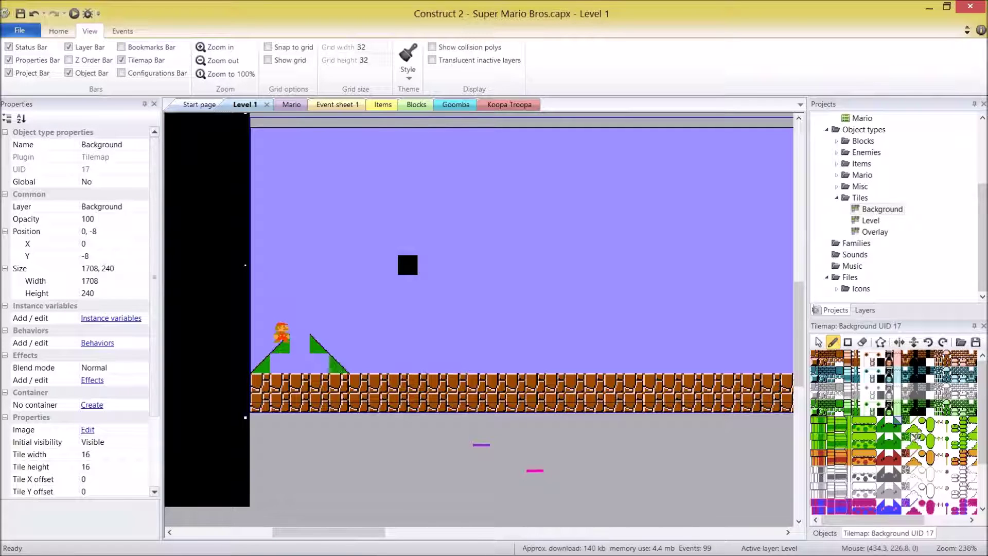
Fill the hill's interior with spotted and plain green tiles and cap it with the rounded top tile.
{"action": "left_click", "coordinate": [882, 427]}
{"action": "left_click", "coordinate": [283, 367]}
{"action": "left_click", "coordinate": [318, 364]}
{"action": "left_click", "coordinate": [301, 352]}
{"action": "left_click", "coordinate": [889, 428]}
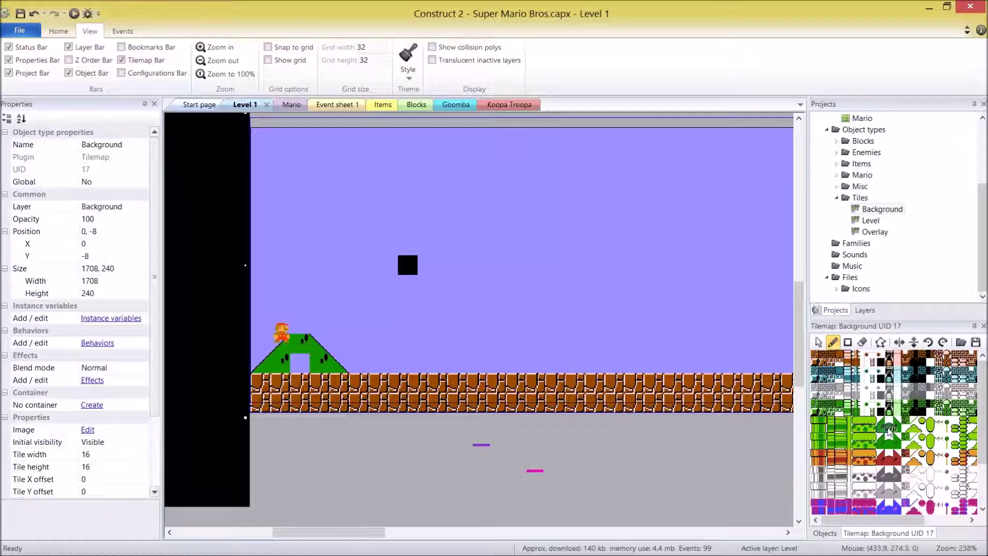
{"action": "left_click", "coordinate": [300, 363]}
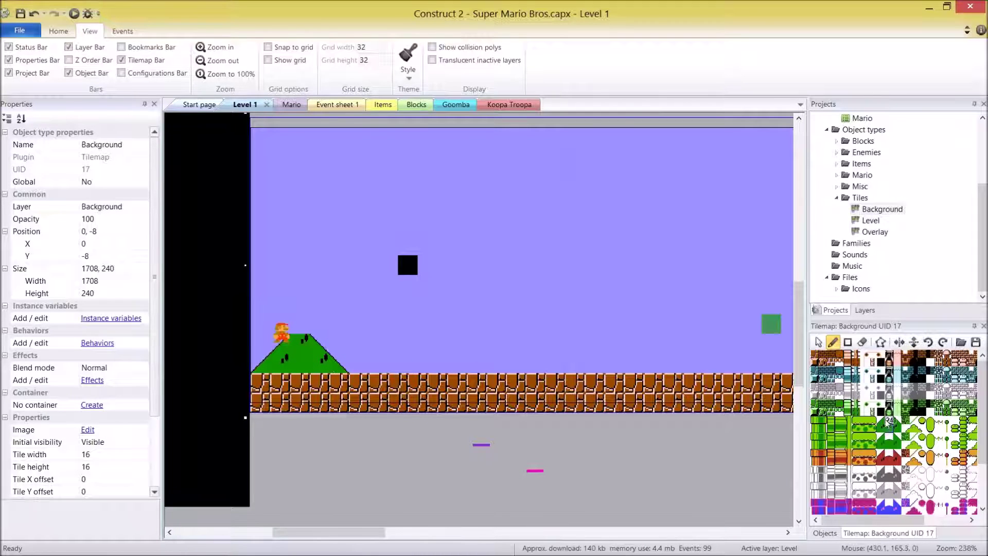
{"action": "left_click", "coordinate": [818, 421]}
{"action": "middle_click_drag", "start_coordinate": [573, 468], "coordinate": [557, 476]}
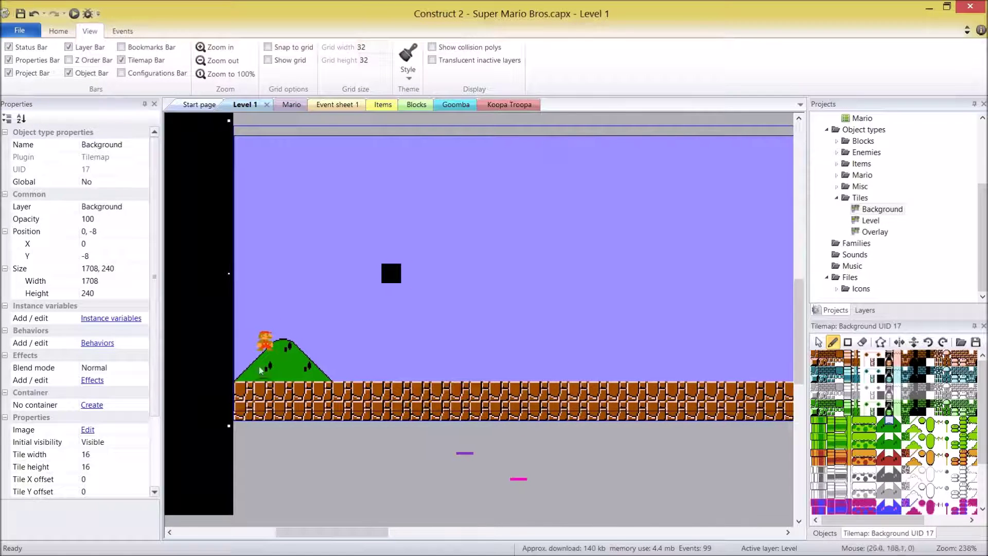
Paint a single light green bush and, further along, a double bush on the ground after the hill.
{"action": "left_click", "coordinate": [883, 427]}
{"action": "left_click", "coordinate": [905, 427]}
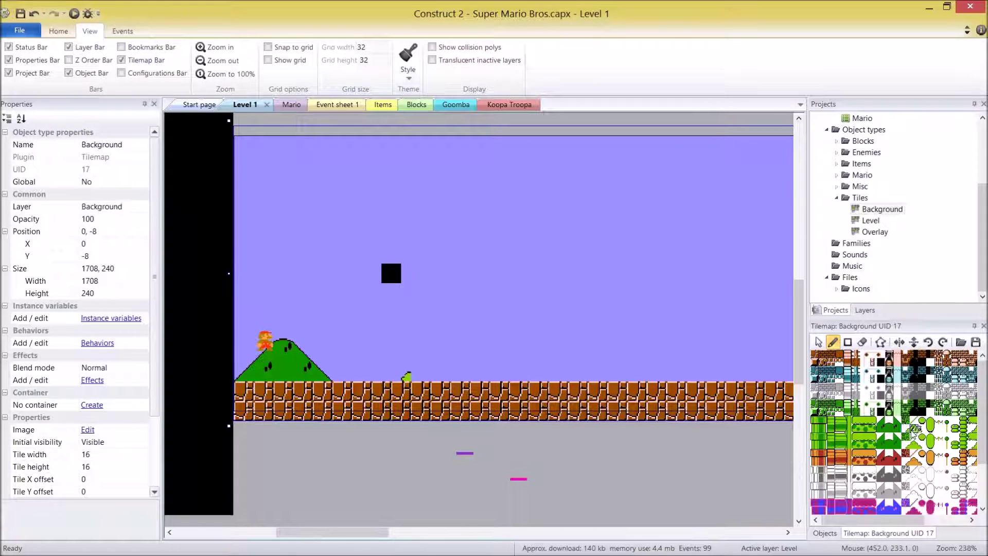
{"action": "left_click", "coordinate": [430, 379]}
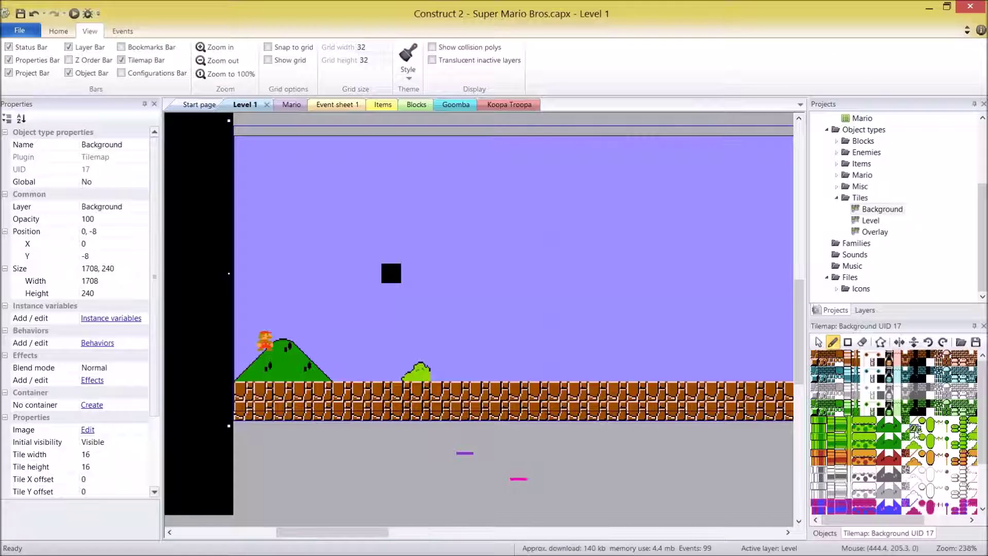
{"action": "left_click", "coordinate": [923, 429]}
{"action": "left_click", "coordinate": [437, 372]}
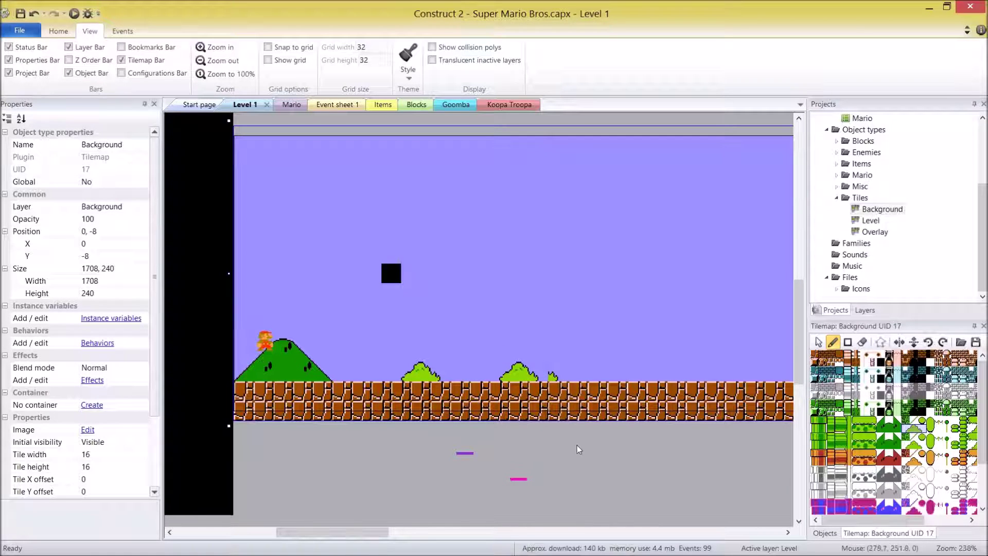
{"action": "left_click", "coordinate": [847, 341]}
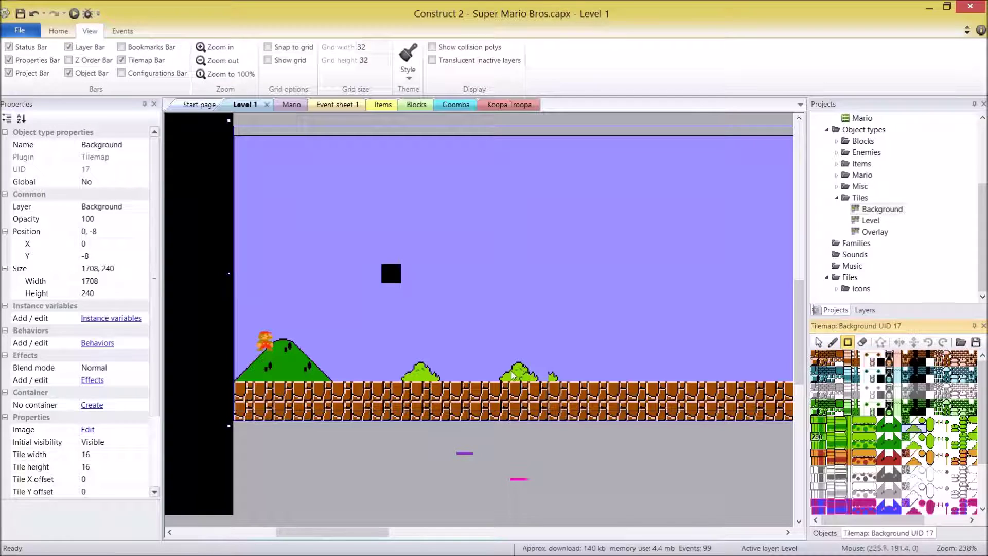
{"action": "left_click_drag", "start_coordinate": [509, 375], "coordinate": [556, 367]}
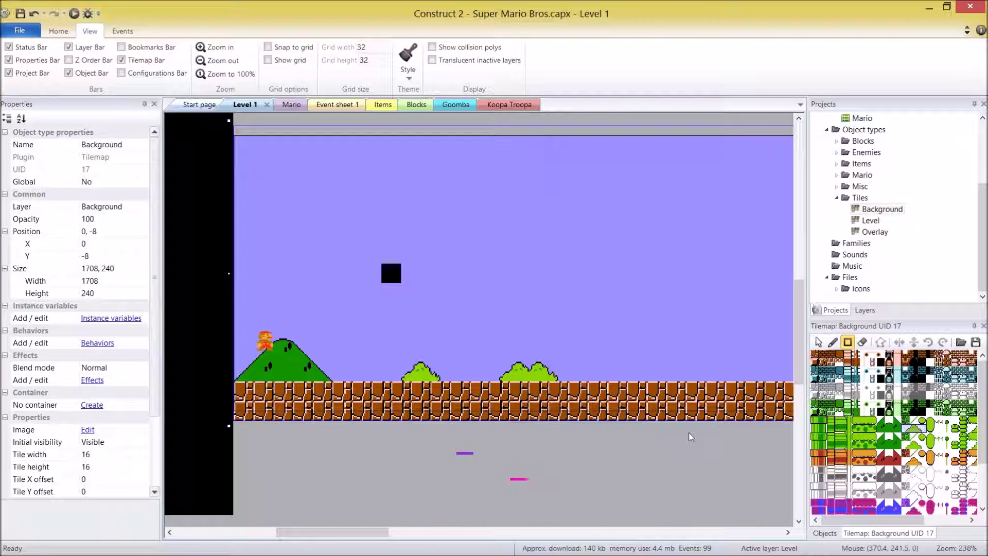
Paint a small three-tile-wide green hill with a spotted centre on the ground beyond the double bush.
{"action": "middle_click_drag", "start_coordinate": [706, 451], "coordinate": [530, 457]}
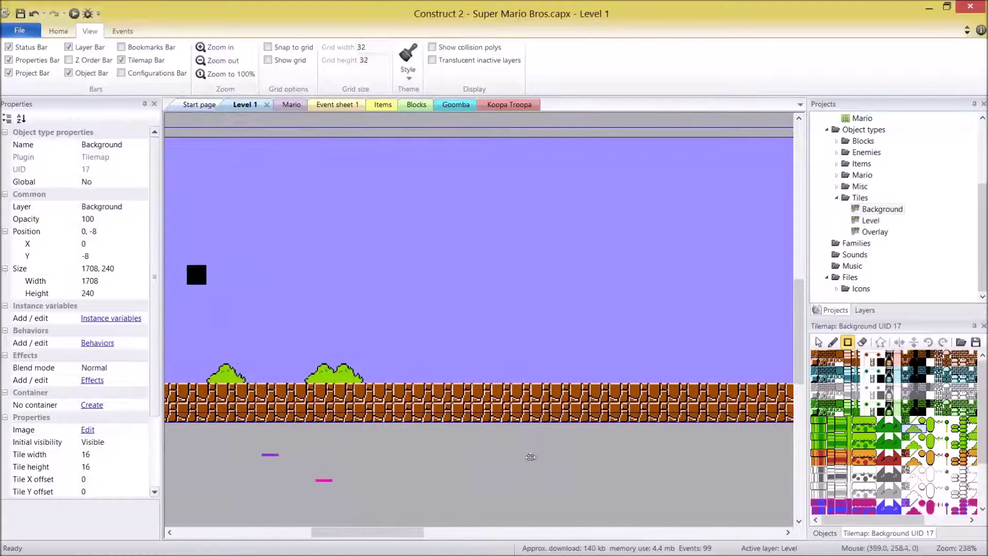
{"action": "left_click", "coordinate": [881, 421]}
{"action": "left_click", "coordinate": [442, 373]}
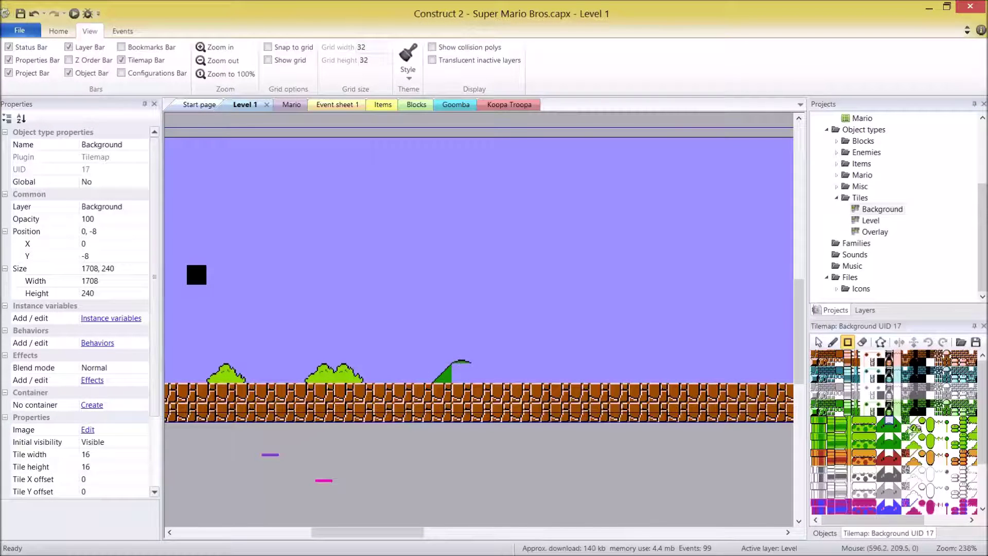
{"action": "left_click", "coordinate": [482, 376]}
{"action": "left_click", "coordinate": [881, 429]}
{"action": "left_click", "coordinate": [462, 374]}
Try painting clouds in the sky above the bushes with the plain white bush-shaped tiles.
{"action": "mouse_move", "coordinate": [338, 421]}
{"action": "middle_mouse_down"}
{"action": "mouse_move", "coordinate": [568, 429]}
{"action": "mouse_move", "coordinate": [465, 442]}
{"action": "mouse_move", "coordinate": [344, 402]}
{"action": "middle_mouse_up"}
{"action": "middle_click_drag", "start_coordinate": [638, 448], "coordinate": [789, 490]}
{"action": "left_click_drag", "start_coordinate": [918, 521], "coordinate": [942, 521]}
{"action": "scroll", "coordinate": [937, 519], "scroll_direction": "down", "scroll_amount": 1}
{"action": "left_click_drag", "start_coordinate": [865, 478], "coordinate": [882, 477]}
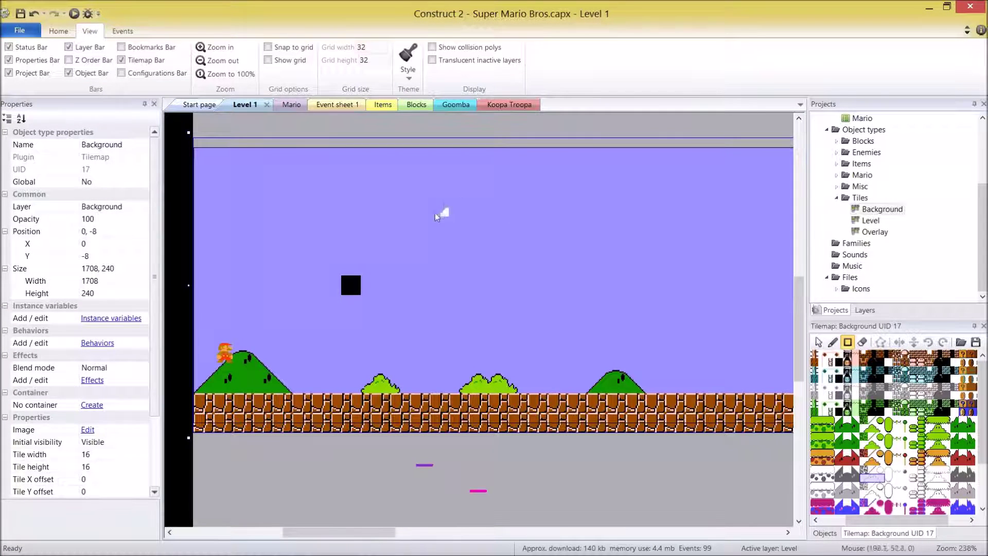
{"action": "left_click_drag", "start_coordinate": [435, 217], "coordinate": [479, 221]}
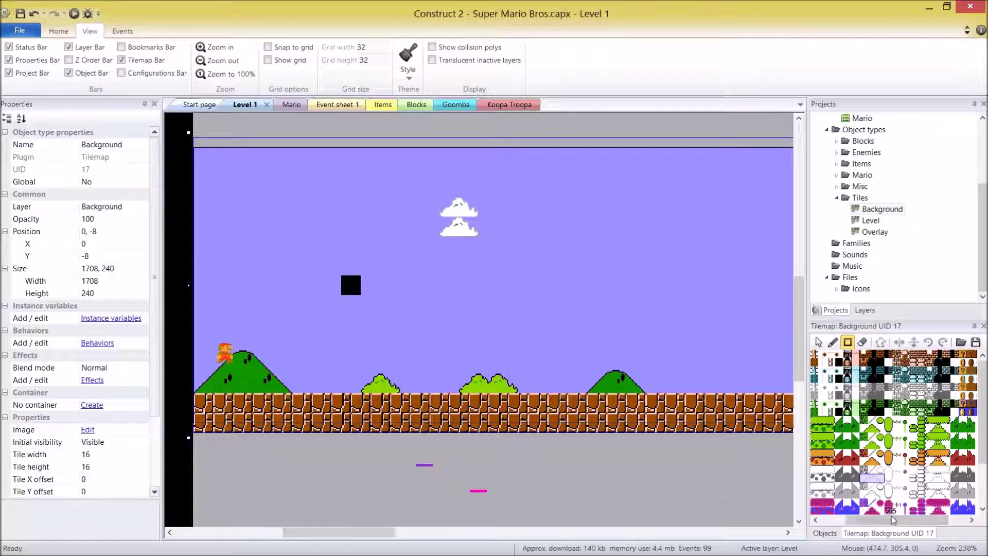
Try the outlined cloud tiles over the plain white clouds, and erase the painted cloud tiles from the sky.
{"action": "left_click_drag", "start_coordinate": [899, 521], "coordinate": [876, 522]}
{"action": "scroll", "coordinate": [882, 510], "scroll_direction": "down", "scroll_amount": 1}
{"action": "scroll", "coordinate": [882, 511], "scroll_direction": "up", "scroll_amount": 2}
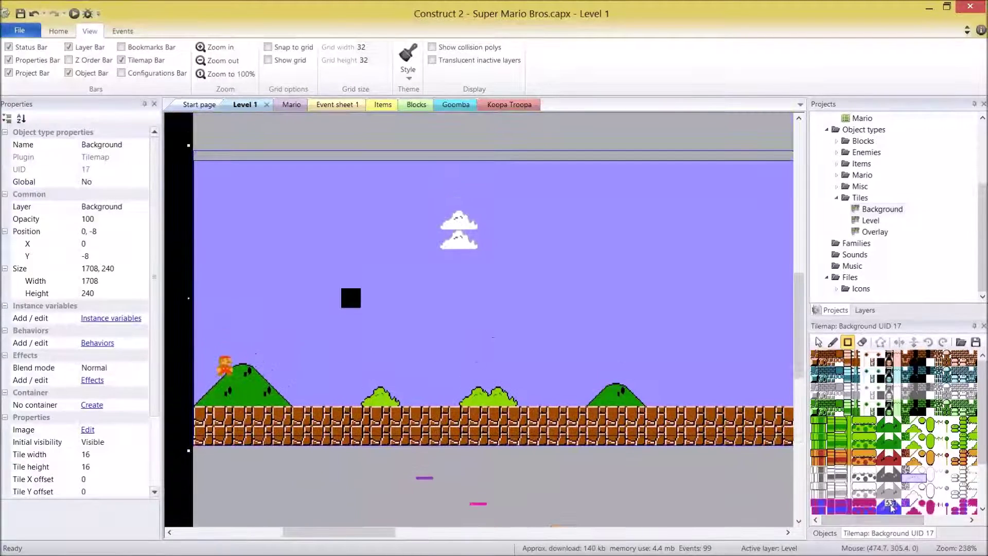
{"action": "scroll", "coordinate": [982, 417], "scroll_direction": "down", "scroll_amount": 2}
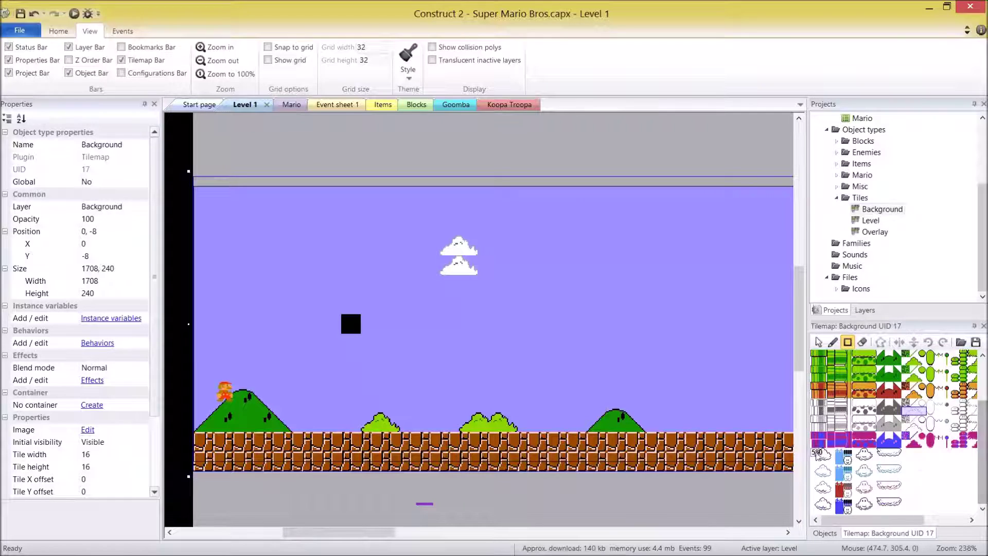
{"action": "left_click_drag", "start_coordinate": [814, 450], "coordinate": [831, 460]}
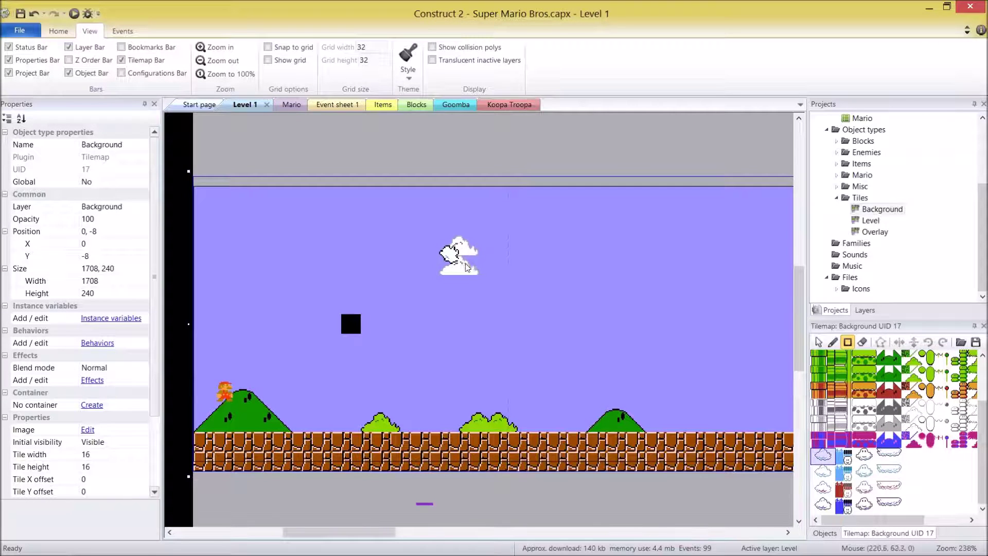
{"action": "left_click", "coordinate": [863, 343]}
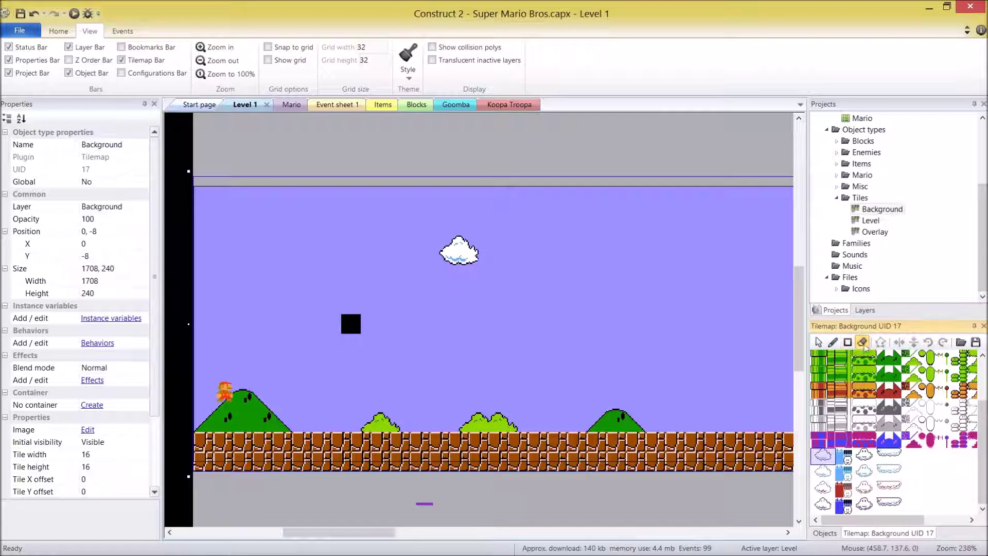
{"action": "left_click", "coordinate": [456, 248]}
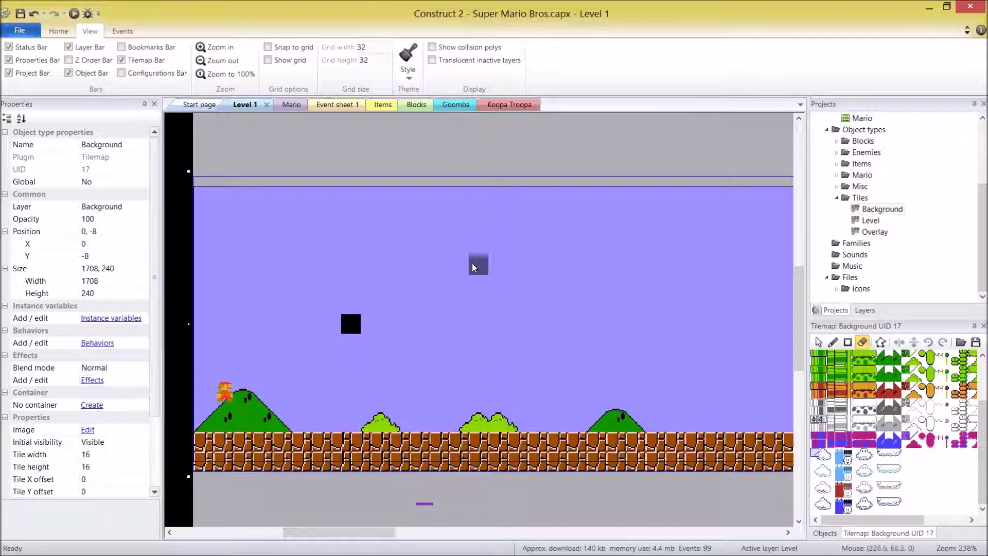
Paint a double outlined cloud in the sky above the double bush with the rectangle tool.
{"action": "left_click", "coordinate": [834, 342]}
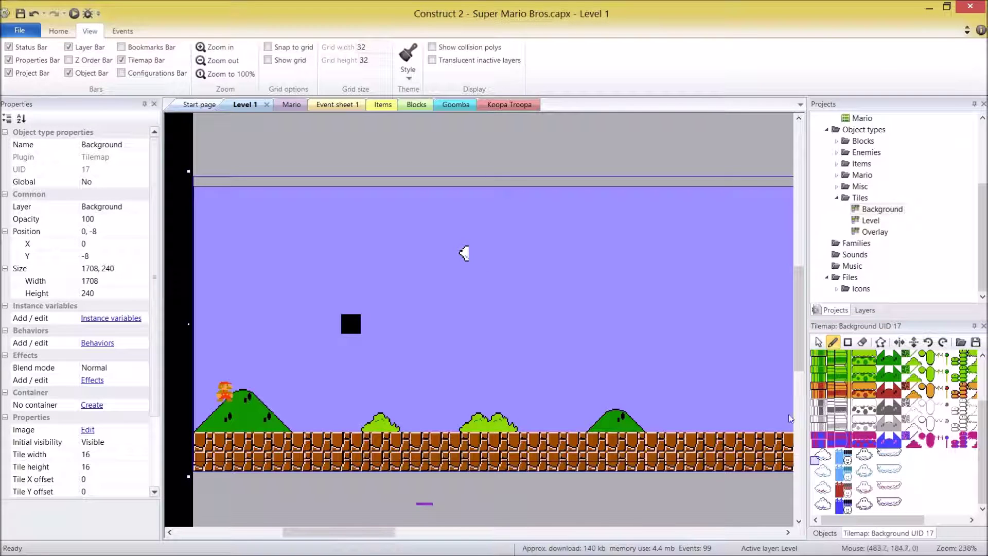
{"action": "left_click", "coordinate": [847, 342]}
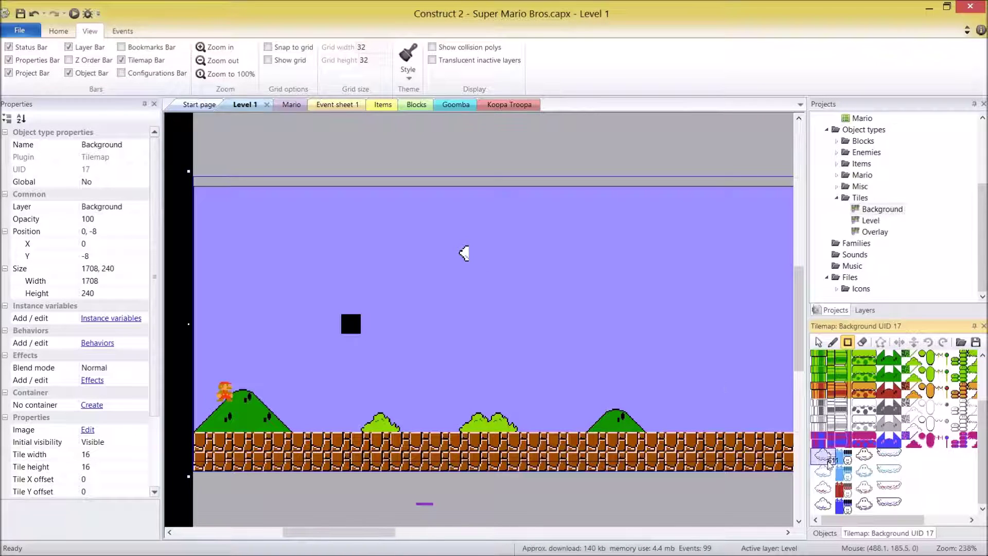
{"action": "double_click", "coordinate": [463, 247]}
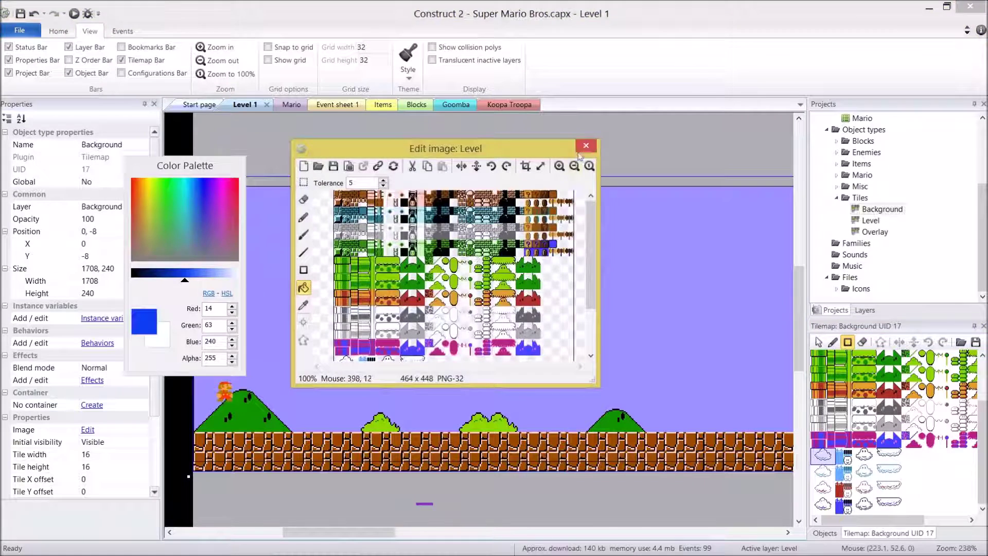
{"action": "left_click", "coordinate": [585, 145]}
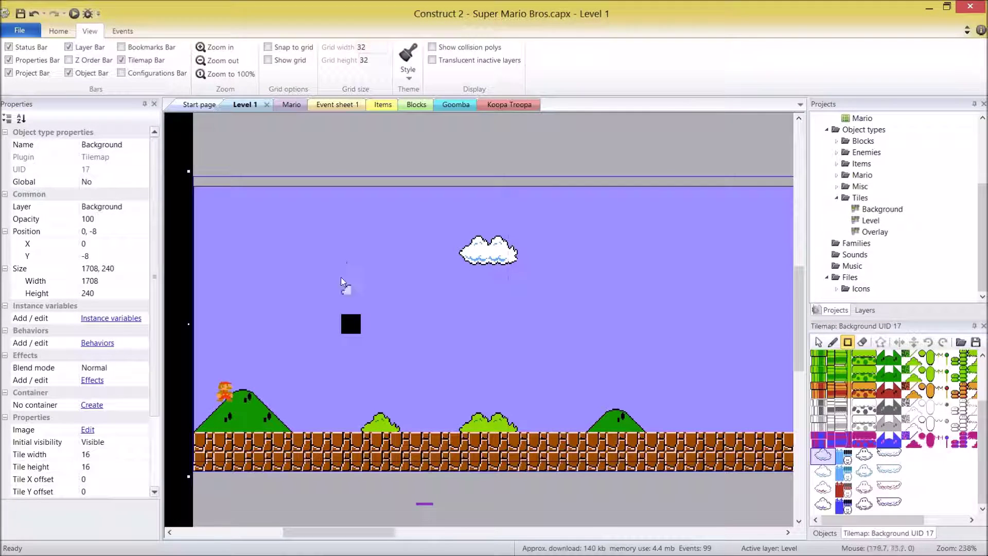
Paint a single cloud between the first hill and the double cloud, plus a lower single cloud and a higher triple cloud past the small hill.
{"action": "left_click", "coordinate": [309, 247]}
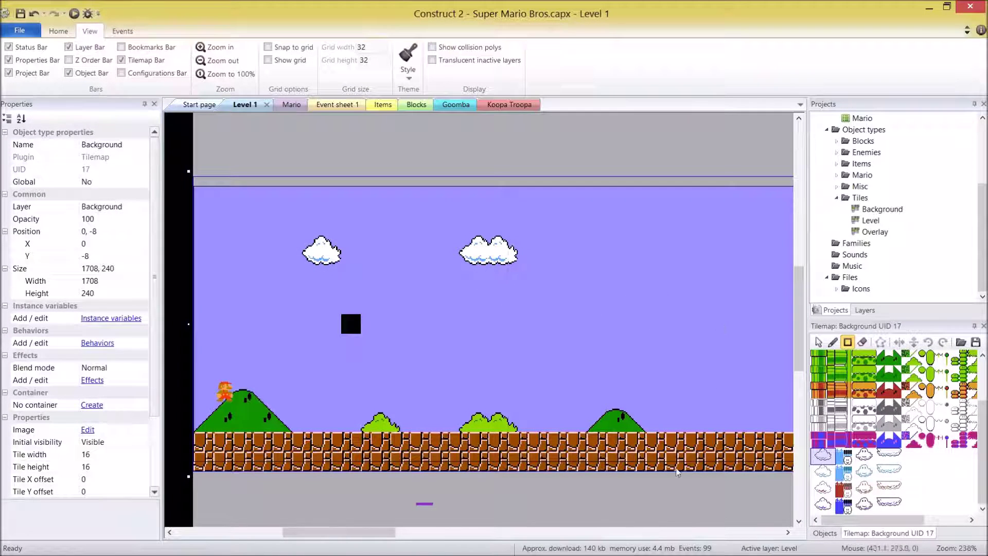
{"action": "left_click_drag", "start_coordinate": [385, 533], "coordinate": [428, 535]}
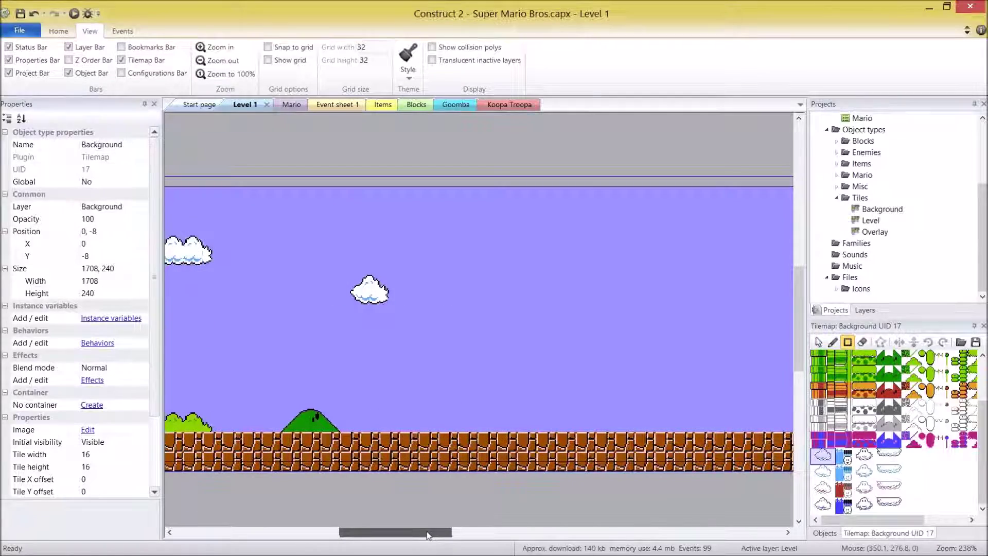
{"action": "left_click_drag", "start_coordinate": [533, 249], "coordinate": [606, 254]}
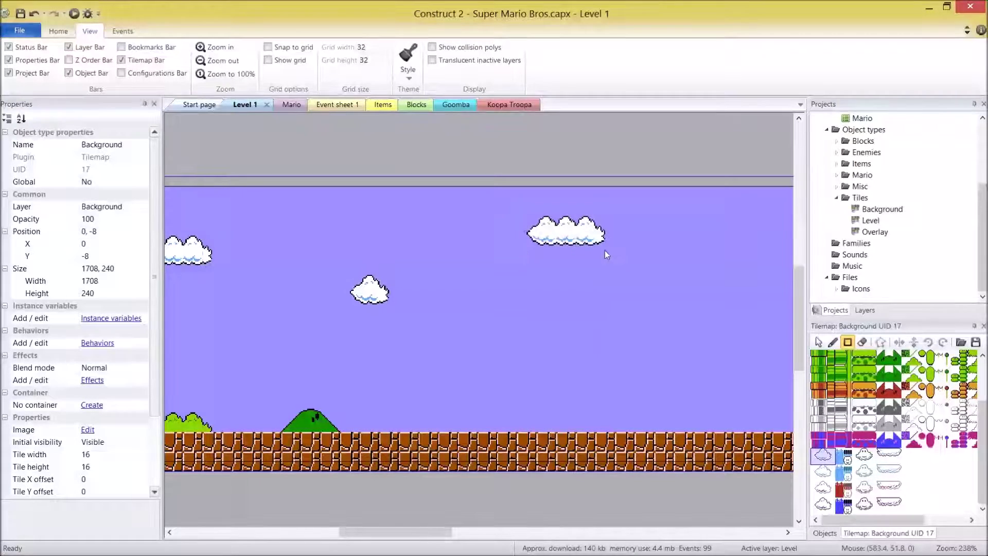
Switch to the Level tilemap and paint a green pipe two tiles wide and two tiles high on the ground past the small hill.
{"action": "left_click_drag", "start_coordinate": [378, 533], "coordinate": [450, 536]}
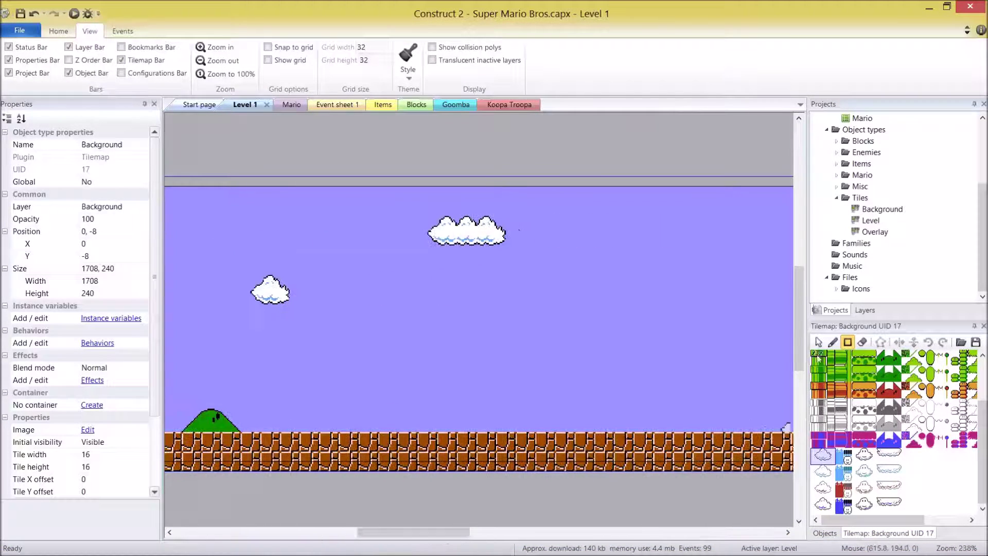
{"action": "scroll", "coordinate": [977, 442], "scroll_direction": "up", "scroll_amount": 3}
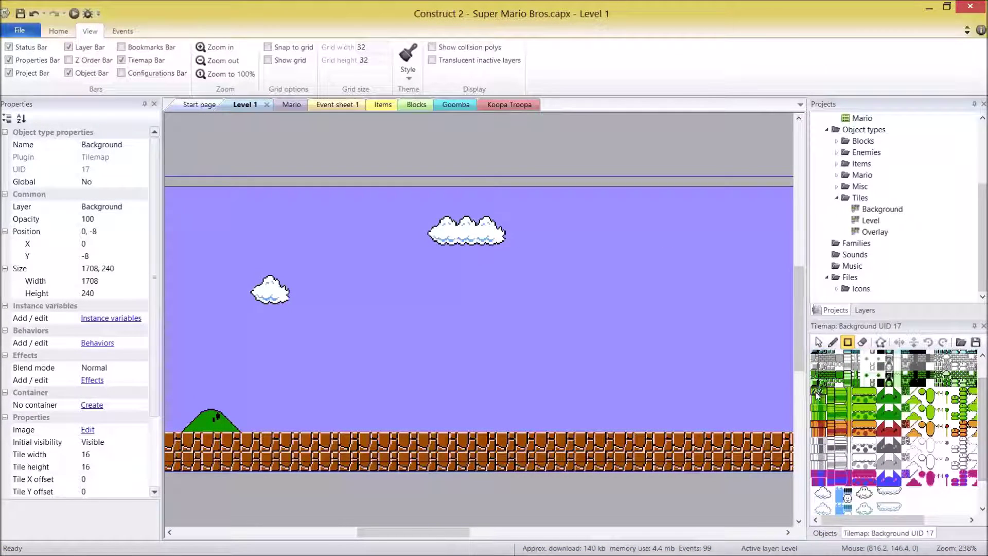
{"action": "left_click", "coordinate": [871, 220]}
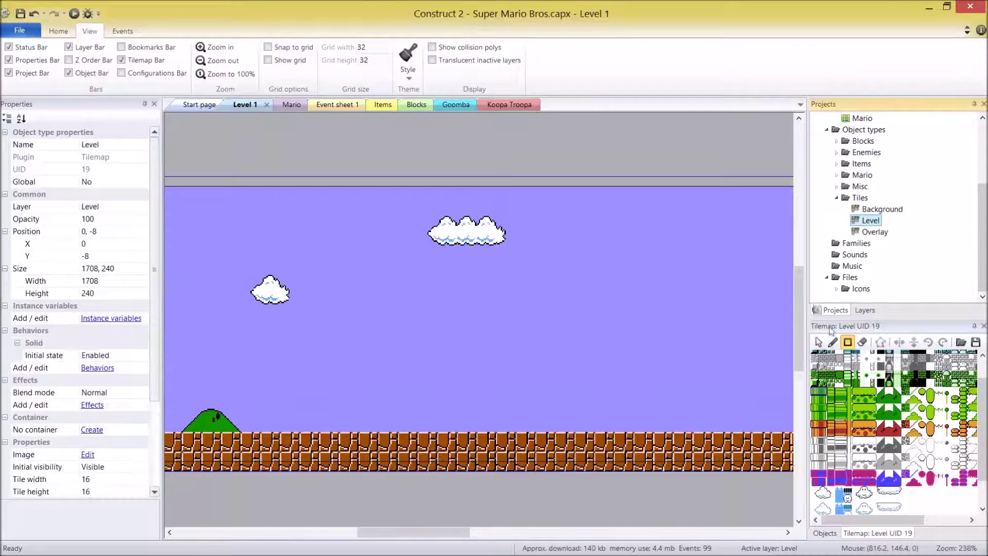
{"action": "right_click", "coordinate": [824, 401]}
{"action": "left_click", "coordinate": [844, 378]}
{"action": "left_click_drag", "start_coordinate": [816, 392], "coordinate": [823, 400]}
{"action": "mouse_move", "coordinate": [407, 404]}
{"action": "left_mouse_down"}
{"action": "mouse_move", "coordinate": [424, 407]}
{"action": "mouse_move", "coordinate": [430, 423]}
{"action": "left_mouse_up"}
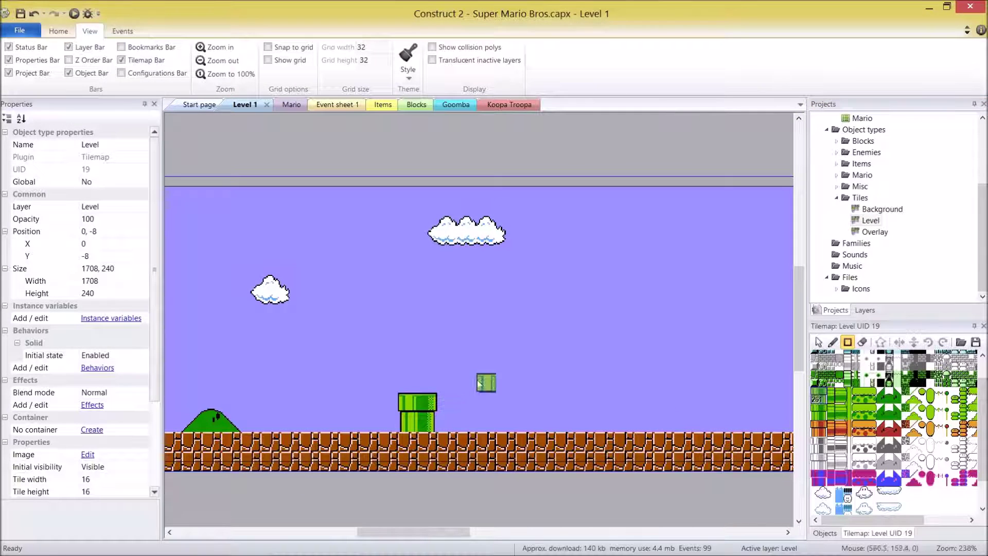
Paint a second green pipe three tiles high beyond the first, extending its shaft down to the ground.
{"action": "mouse_move", "coordinate": [521, 383]}
{"action": "left_mouse_down"}
{"action": "mouse_move", "coordinate": [548, 427]}
{"action": "mouse_move", "coordinate": [545, 406]}
{"action": "left_mouse_up"}
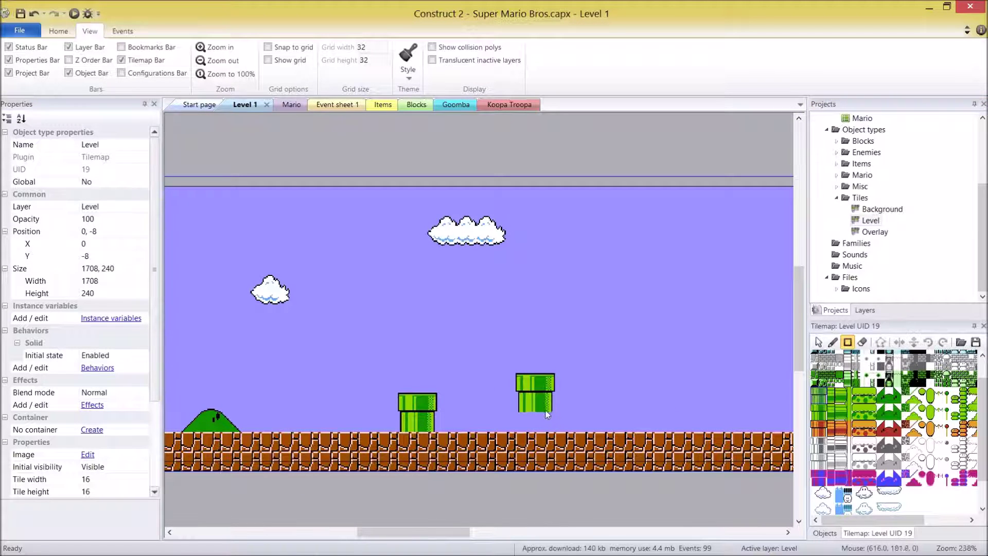
{"action": "left_click", "coordinate": [815, 403]}
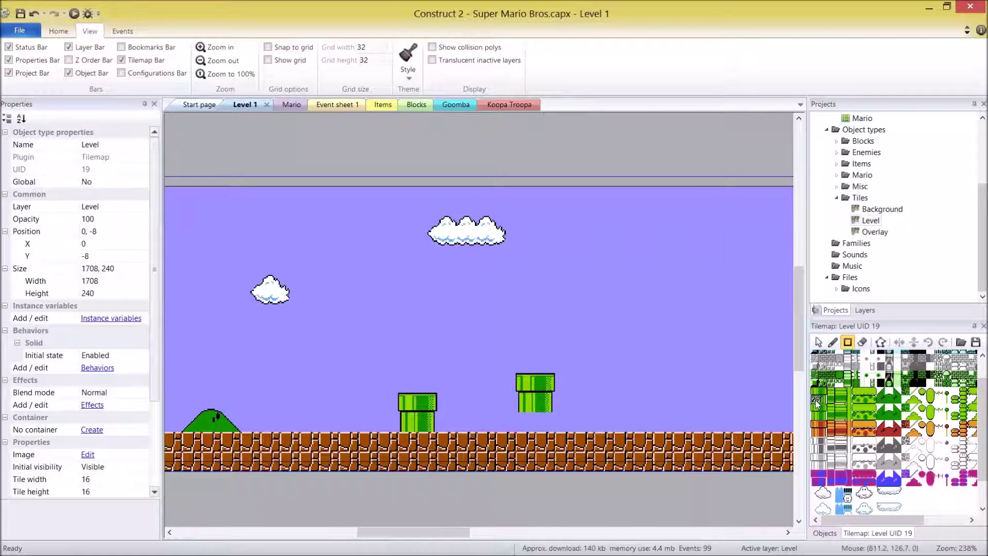
{"action": "left_click_drag", "start_coordinate": [525, 425], "coordinate": [542, 426]}
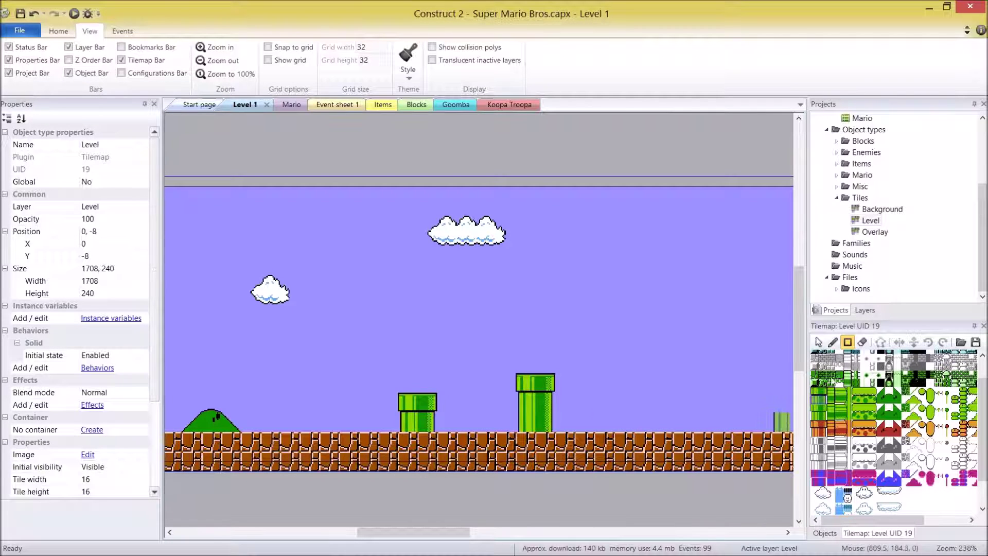
Paint a third green pipe five tiles high beyond the second, extending its shaft down to the ground.
{"action": "left_click_drag", "start_coordinate": [638, 344], "coordinate": [664, 367]}
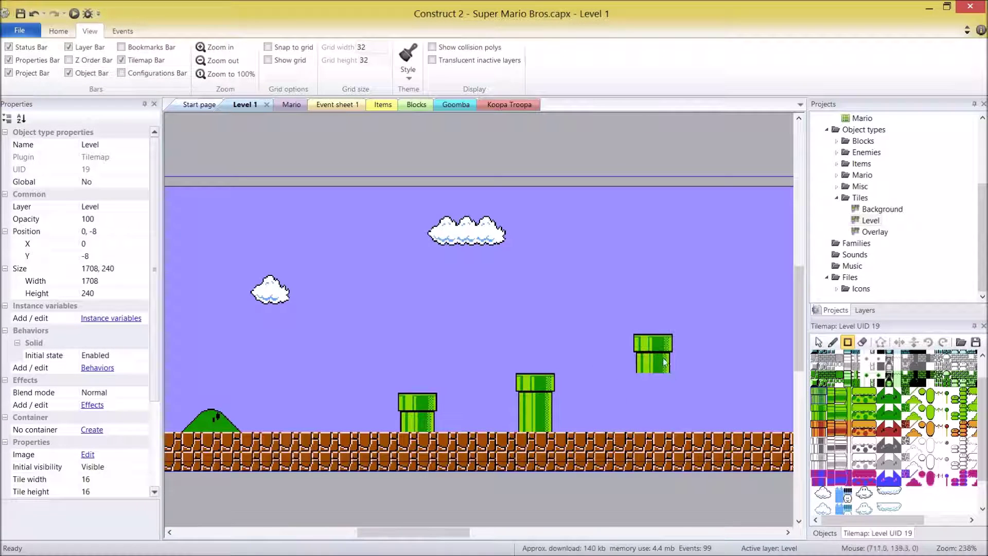
{"action": "left_click", "coordinate": [819, 402]}
{"action": "left_click", "coordinate": [662, 422]}
Paint a floating three-tile ground platform near the ground's far end and a higher six-tile platform beyond it.
{"action": "middle_click_drag", "start_coordinate": [687, 478], "coordinate": [432, 448]}
{"action": "middle_click_drag", "start_coordinate": [741, 435], "coordinate": [629, 446]}
{"action": "middle_click_drag", "start_coordinate": [199, 445], "coordinate": [563, 437]}
{"action": "middle_click_drag", "start_coordinate": [496, 449], "coordinate": [169, 225]}
{"action": "scroll", "coordinate": [894, 432], "scroll_direction": "up", "scroll_amount": 2}
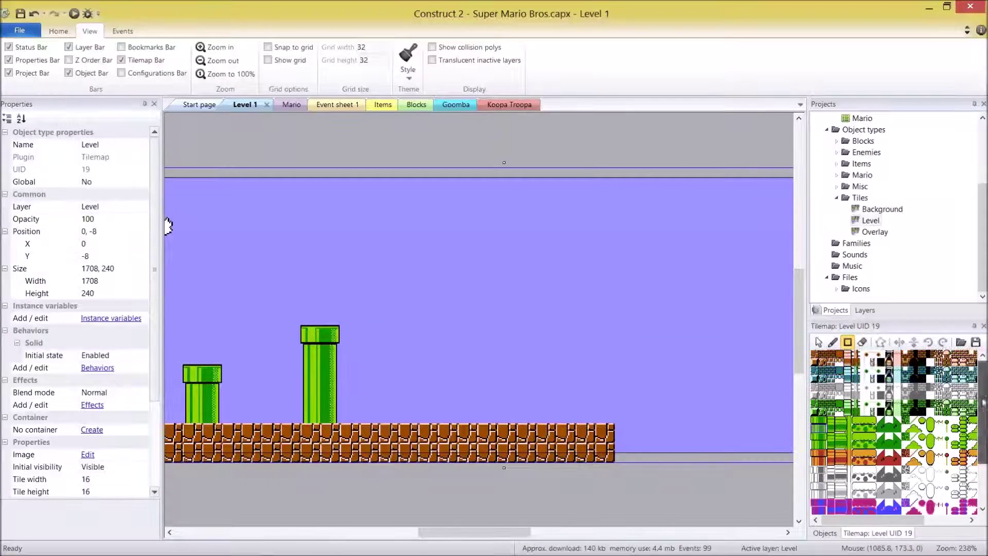
{"action": "left_click", "coordinate": [819, 357]}
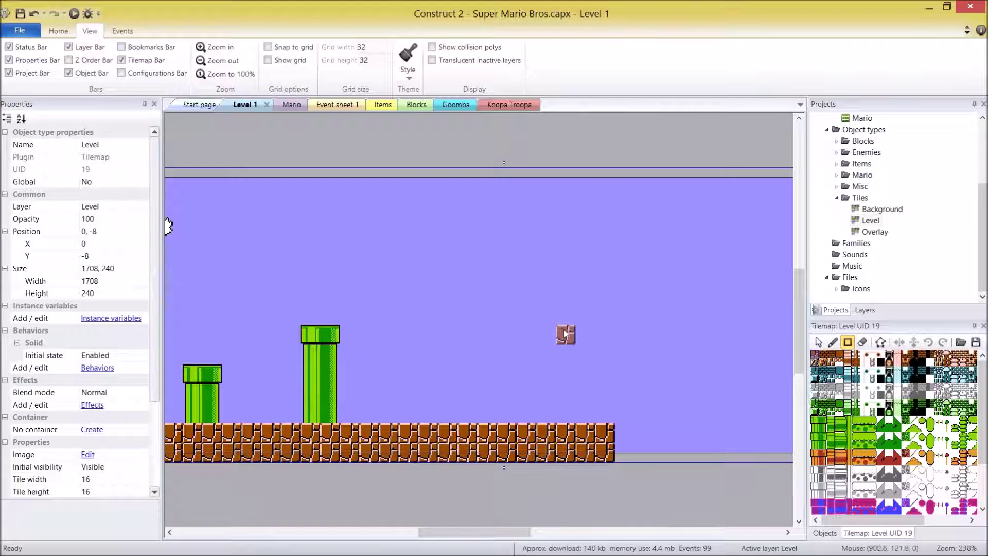
{"action": "left_click_drag", "start_coordinate": [553, 363], "coordinate": [592, 363]}
{"action": "left_click_drag", "start_coordinate": [646, 292], "coordinate": [739, 300]}
Paint a lower four-tile floating platform past the high one and a two-tile-high ground section on the far side of the gap.
{"action": "middle_click_drag", "start_coordinate": [744, 313], "coordinate": [483, 334]}
{"action": "left_click_drag", "start_coordinate": [532, 370], "coordinate": [532, 370]}
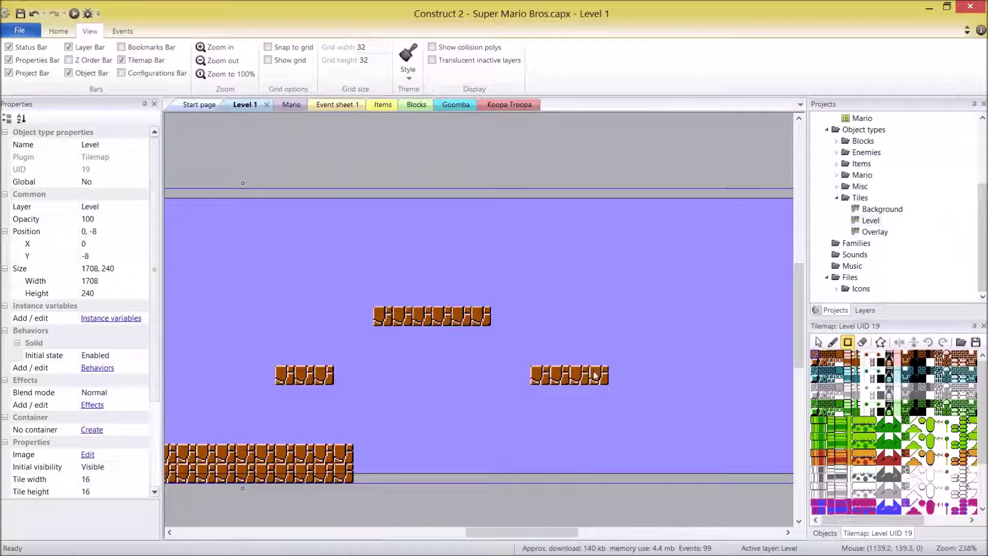
{"action": "middle_click_drag", "start_coordinate": [640, 436], "coordinate": [581, 425]}
{"action": "mouse_move", "coordinate": [561, 442]}
{"action": "left_mouse_down"}
{"action": "mouse_move", "coordinate": [581, 462]}
{"action": "mouse_move", "coordinate": [784, 461]}
{"action": "left_mouse_up"}
Place a copy of the BreakableBlock above the double bush and a copy of the ItemBlock above the small hill.
{"action": "scroll", "coordinate": [449, 437], "scroll_direction": "left", "scroll_amount": 5}
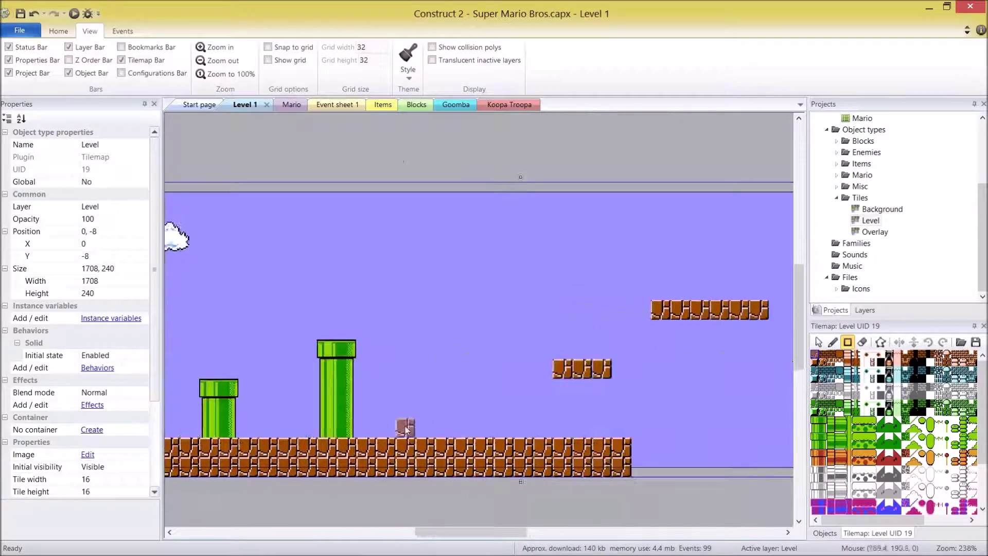
{"action": "middle_click_drag", "start_coordinate": [420, 432], "coordinate": [549, 435]}
{"action": "mouse_move", "coordinate": [355, 434]}
{"action": "middle_mouse_down"}
{"action": "mouse_move", "coordinate": [503, 415]}
{"action": "mouse_move", "coordinate": [608, 416]}
{"action": "middle_mouse_up"}
{"action": "middle_click_drag", "start_coordinate": [273, 431], "coordinate": [298, 432]}
{"action": "scroll", "coordinate": [297, 431], "scroll_direction": "left", "scroll_amount": 6}
{"action": "mouse_move", "coordinate": [493, 415]}
{"action": "middle_mouse_down"}
{"action": "mouse_move", "coordinate": [557, 421]}
{"action": "mouse_move", "coordinate": [506, 408]}
{"action": "middle_mouse_up"}
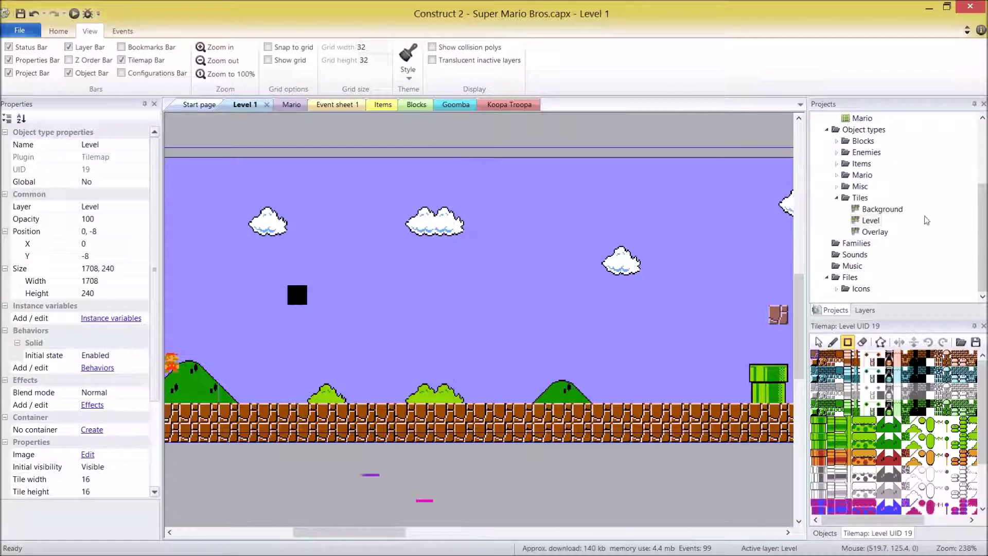
{"action": "left_click", "coordinate": [865, 310]}
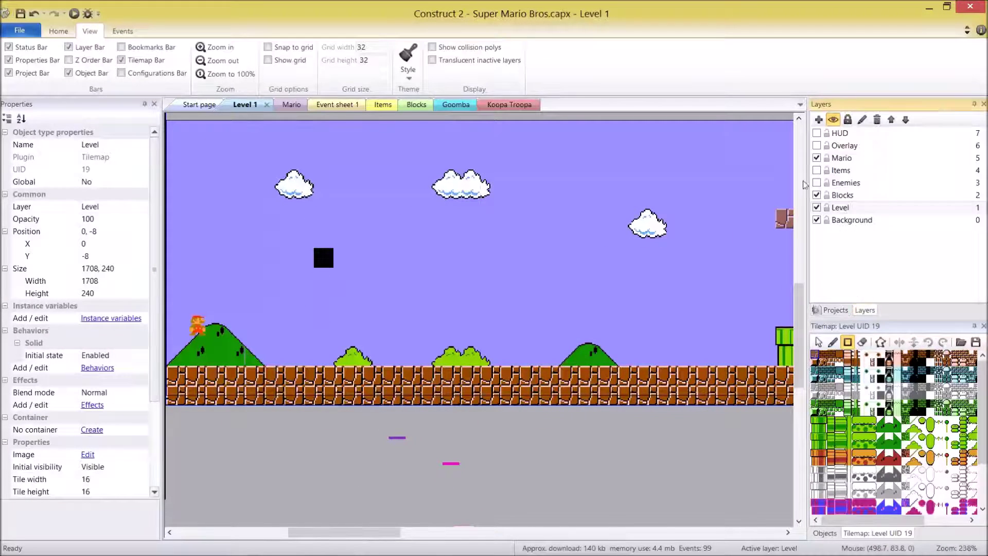
{"action": "middle_click_drag", "start_coordinate": [486, 457], "coordinate": [508, 333]}
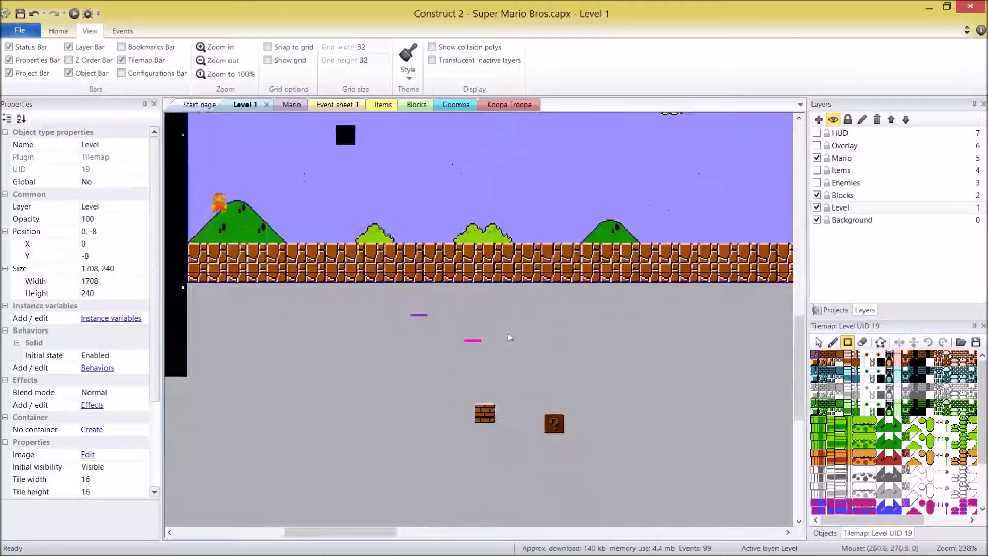
{"action": "left_click", "coordinate": [819, 342]}
{"action": "left_click", "coordinate": [485, 412]}
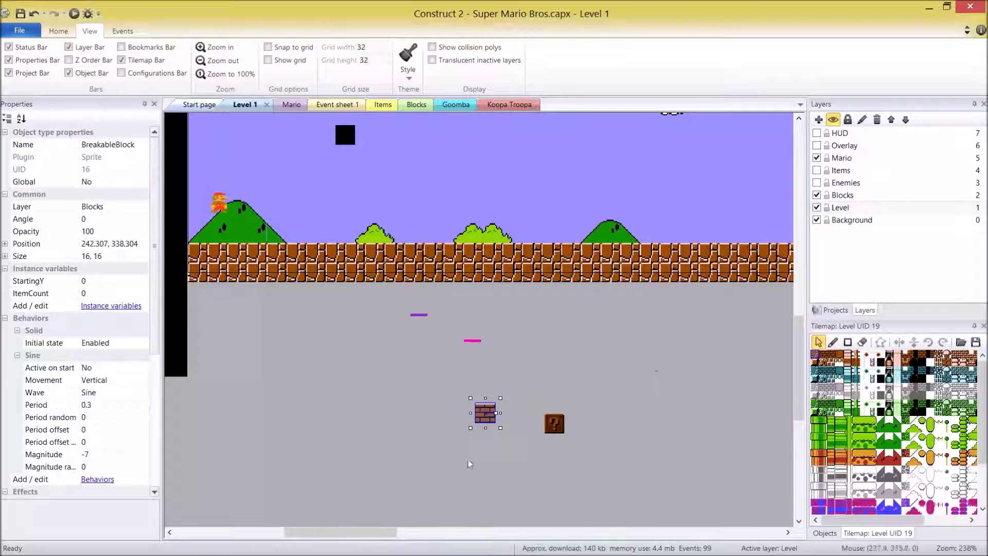
{"action": "middle_click_drag", "start_coordinate": [596, 393], "coordinate": [527, 456]}
{"action": "left_click_drag", "start_coordinate": [418, 478], "coordinate": [415, 231], "text": "ctrl"}
{"action": "middle_click_drag", "start_coordinate": [486, 439], "coordinate": [466, 466]}
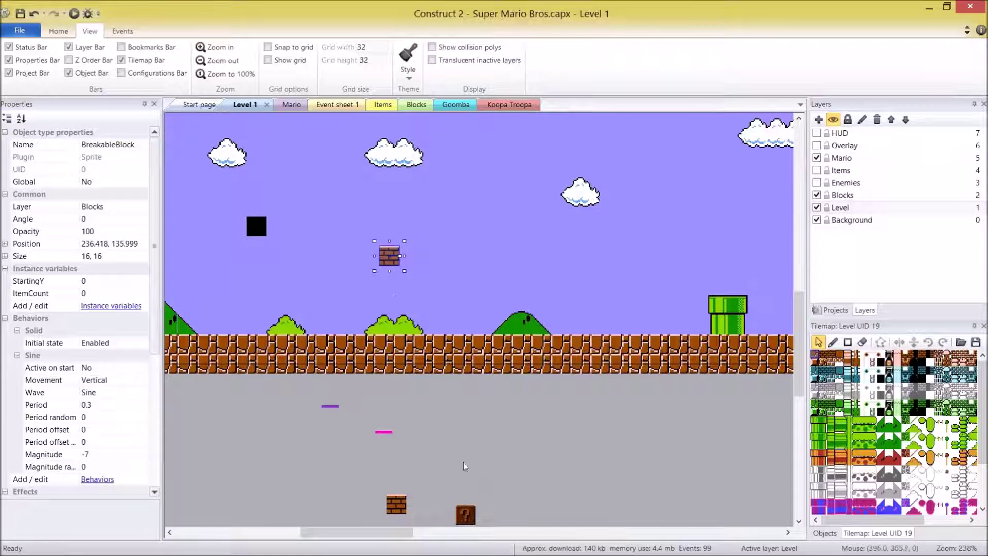
{"action": "left_click_drag", "start_coordinate": [469, 522], "coordinate": [544, 260], "text": "ctrl"}
Turn on grid snapping and grid display with a grid width and height of 16.
{"action": "left_click", "coordinate": [268, 46]}
{"action": "left_click", "coordinate": [267, 60]}
{"action": "double_click", "coordinate": [362, 47]}
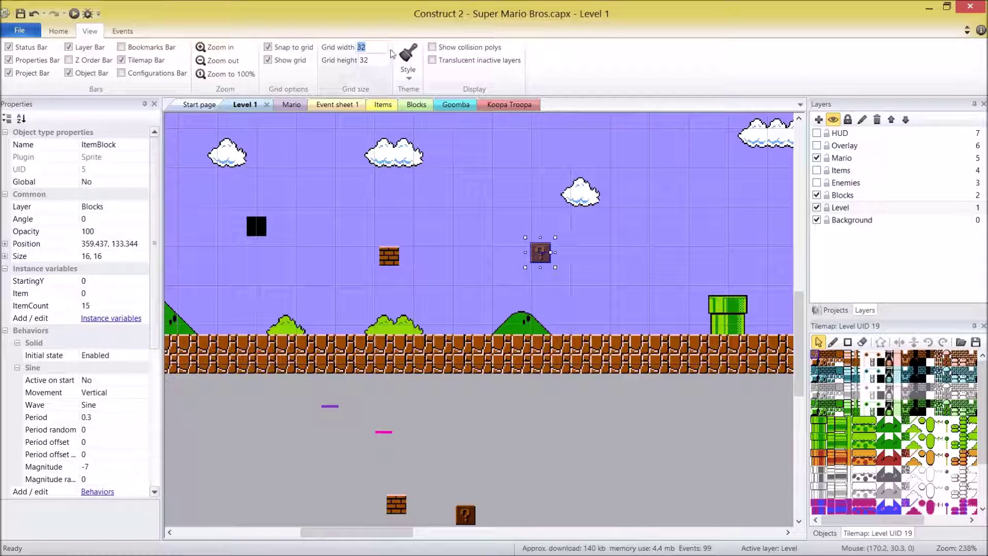
{"action": "double_click", "coordinate": [373, 61]}
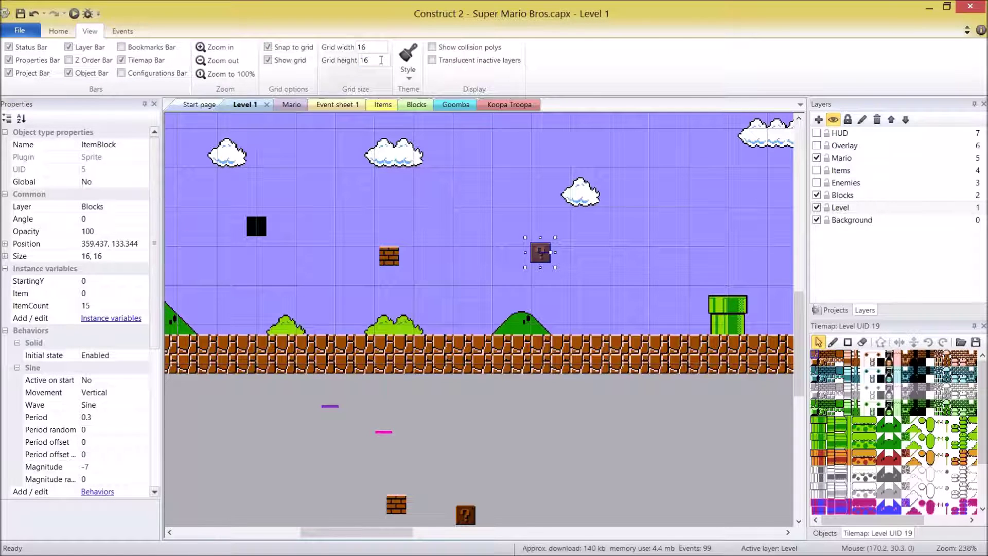
Align the placed blocks to the grid and build a row of five alternating item and brick blocks with an ItemBlock above its middle.
{"action": "middle_click_drag", "start_coordinate": [432, 182], "coordinate": [457, 198]}
{"action": "left_click_drag", "start_coordinate": [418, 272], "coordinate": [424, 265]}
{"action": "left_click_drag", "start_coordinate": [571, 273], "coordinate": [581, 269]}
{"action": "middle_click_drag", "start_coordinate": [611, 296], "coordinate": [541, 289]}
{"action": "left_click", "coordinate": [346, 256]}
{"action": "left_click_drag", "start_coordinate": [358, 270], "coordinate": [545, 210], "text": "ctrl"}
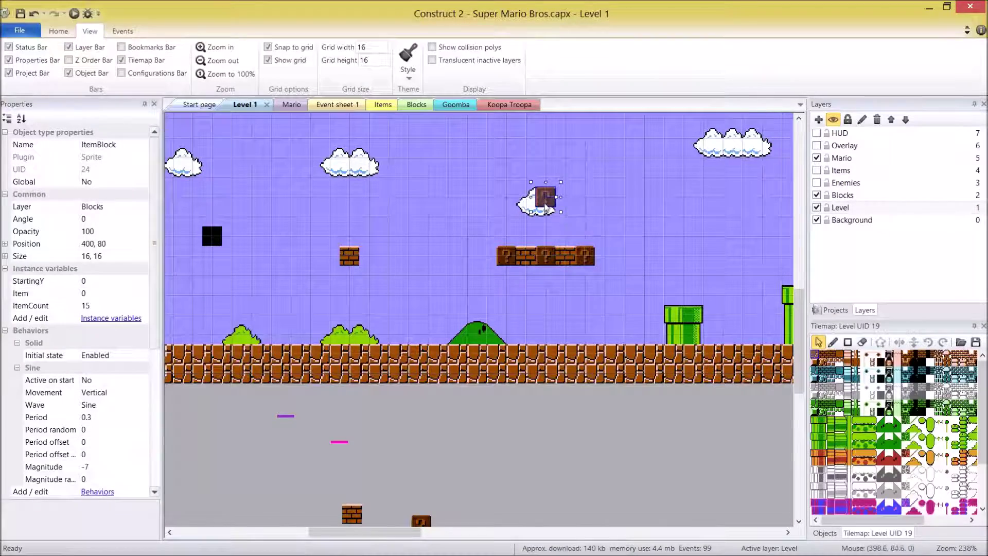
Show the Enemies layer and place a copy of the Goomba just before the first pipe.
{"action": "scroll", "coordinate": [589, 285], "scroll_direction": "right", "scroll_amount": 3}
{"action": "scroll", "coordinate": [425, 378], "scroll_direction": "down", "scroll_amount": 3}
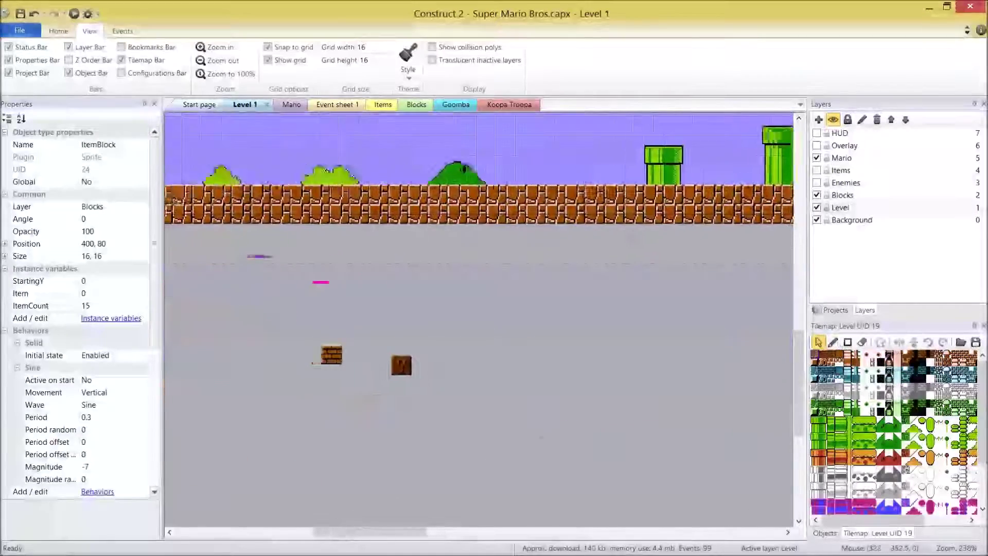
{"action": "scroll", "coordinate": [425, 379], "scroll_direction": "left", "scroll_amount": 2}
{"action": "left_click", "coordinate": [821, 184]}
{"action": "left_click", "coordinate": [819, 183]}
{"action": "middle_click_drag", "start_coordinate": [259, 368], "coordinate": [287, 388]}
{"action": "left_click_drag", "start_coordinate": [327, 375], "coordinate": [729, 183], "text": "ctrl"}
{"action": "middle_click_drag", "start_coordinate": [380, 374], "coordinate": [280, 376]}
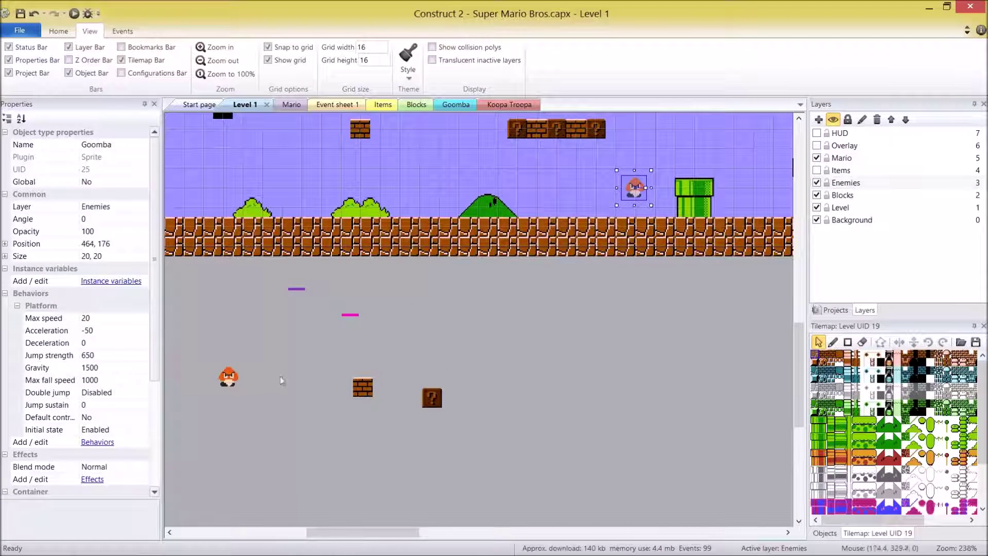
Place two more Goomba copies side by side above the ground past the third pipe.
{"action": "left_click_drag", "start_coordinate": [232, 381], "coordinate": [499, 369]}
{"action": "scroll", "coordinate": [345, 386], "scroll_direction": "right", "scroll_amount": 3}
{"action": "scroll", "coordinate": [344, 386], "scroll_direction": "up", "scroll_amount": 1}
{"action": "right_click", "coordinate": [483, 336]}
{"action": "left_click_drag", "start_coordinate": [202, 376], "coordinate": [721, 195], "text": "ctrl"}
{"action": "left_click", "coordinate": [454, 342]}
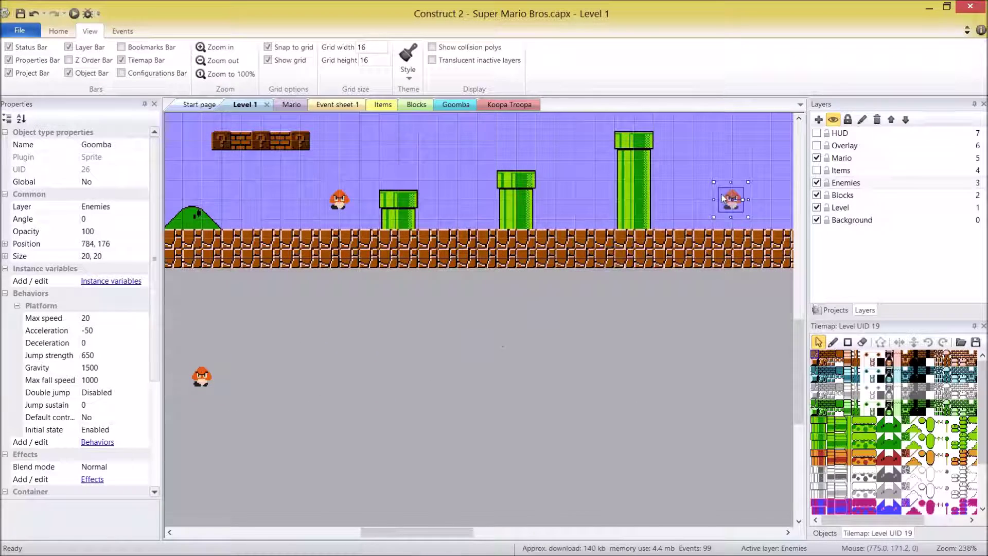
{"action": "scroll", "coordinate": [474, 337], "scroll_direction": "right", "scroll_amount": 3}
{"action": "scroll", "coordinate": [473, 337], "scroll_direction": "up", "scroll_amount": 1}
{"action": "left_click_drag", "start_coordinate": [463, 302], "coordinate": [532, 304], "text": "ctrl"}
Copy the Koopa Troopa and move the copy above the ground section on the far side of the gap.
{"action": "middle_click_drag", "start_coordinate": [346, 400], "coordinate": [629, 443]}
{"action": "middle_click_drag", "start_coordinate": [433, 383], "coordinate": [200, 306]}
{"action": "middle_click_drag", "start_coordinate": [517, 369], "coordinate": [596, 324]}
{"action": "middle_click_drag", "start_coordinate": [200, 371], "coordinate": [439, 390]}
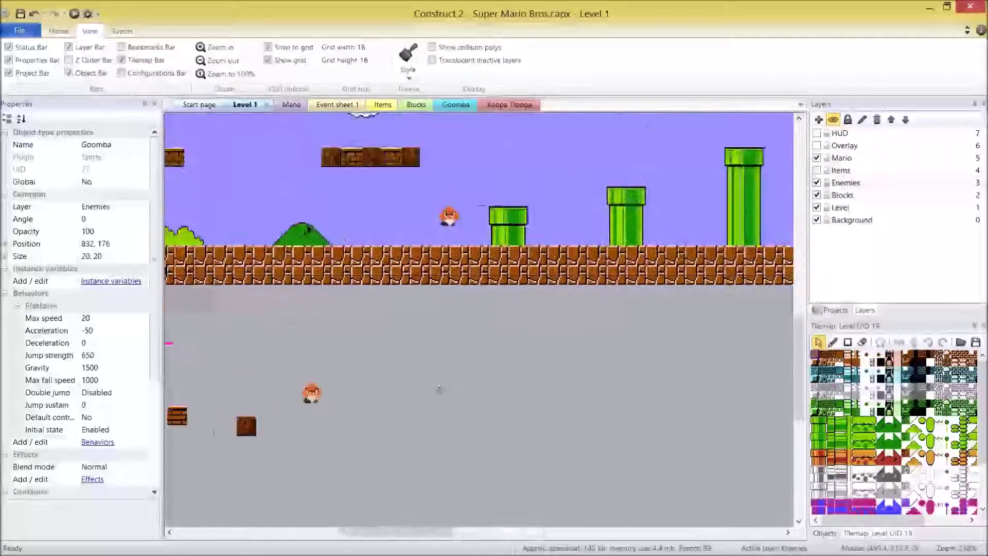
{"action": "scroll", "coordinate": [439, 389], "scroll_direction": "left", "scroll_amount": 8}
{"action": "left_click_drag", "start_coordinate": [351, 378], "coordinate": [672, 376]}
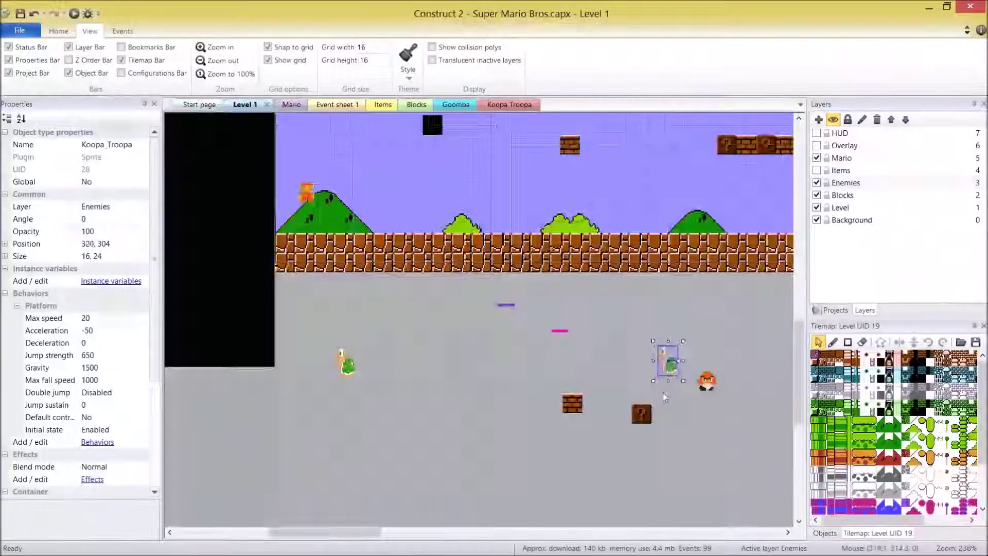
{"action": "middle_click_drag", "start_coordinate": [748, 359], "coordinate": [383, 340]}
{"action": "left_click_drag", "start_coordinate": [308, 352], "coordinate": [781, 336]}
{"action": "middle_click_drag", "start_coordinate": [737, 370], "coordinate": [209, 412]}
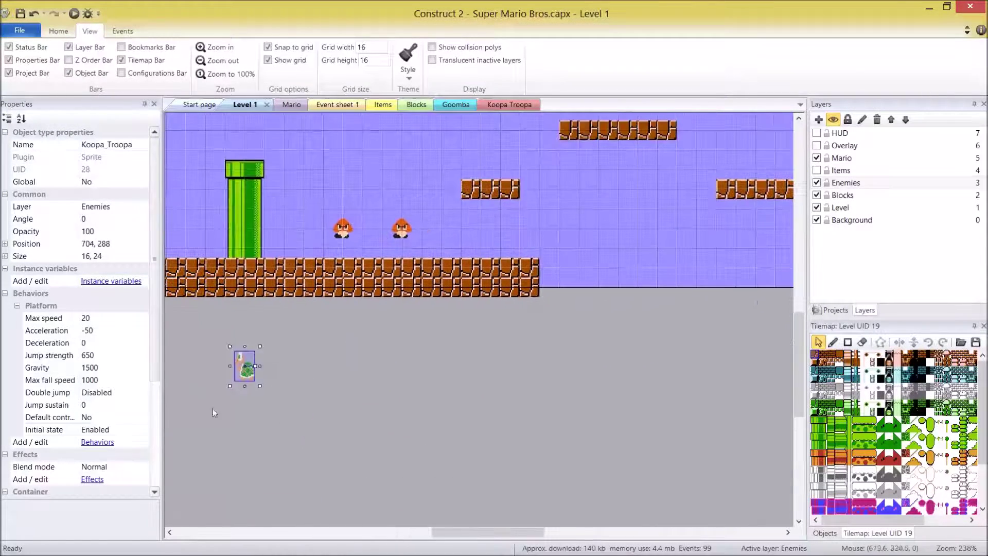
{"action": "left_click_drag", "start_coordinate": [252, 376], "coordinate": [703, 337]}
{"action": "middle_click_drag", "start_coordinate": [700, 361], "coordinate": [342, 444]}
{"action": "left_click_drag", "start_coordinate": [353, 414], "coordinate": [567, 315]}
{"action": "left_click", "coordinate": [572, 434]}
{"action": "middle_click_drag", "start_coordinate": [572, 433], "coordinate": [701, 471]}
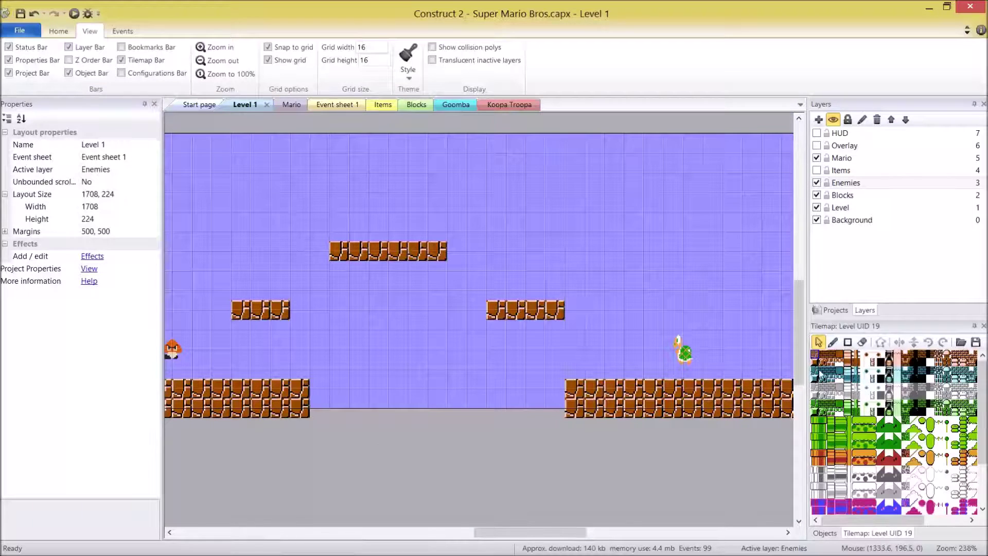
Switch to the Background tilemap and draw both slopes of a large hill around the Koopa Troopa with the pencil tool.
{"action": "left_click", "coordinate": [835, 310]}
{"action": "left_click", "coordinate": [880, 208]}
{"action": "left_click", "coordinate": [709, 467]}
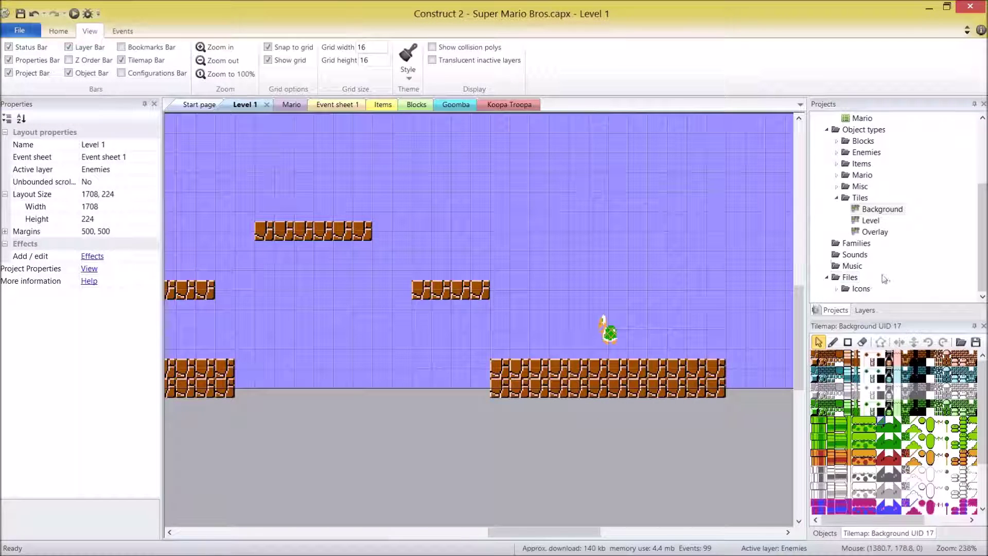
{"action": "left_click", "coordinate": [833, 342]}
{"action": "left_click", "coordinate": [549, 354]}
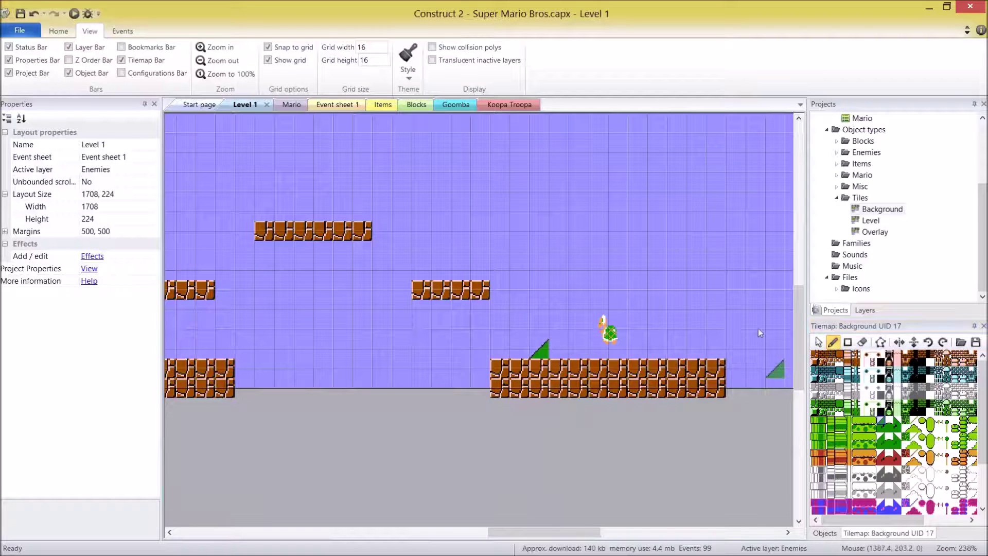
{"action": "left_click", "coordinate": [554, 333]}
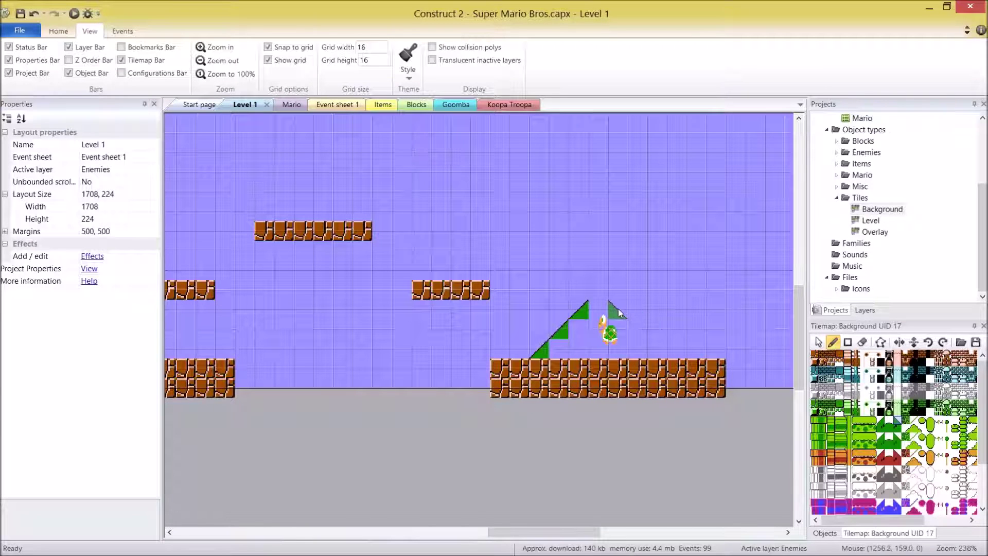
{"action": "left_click", "coordinate": [644, 341]}
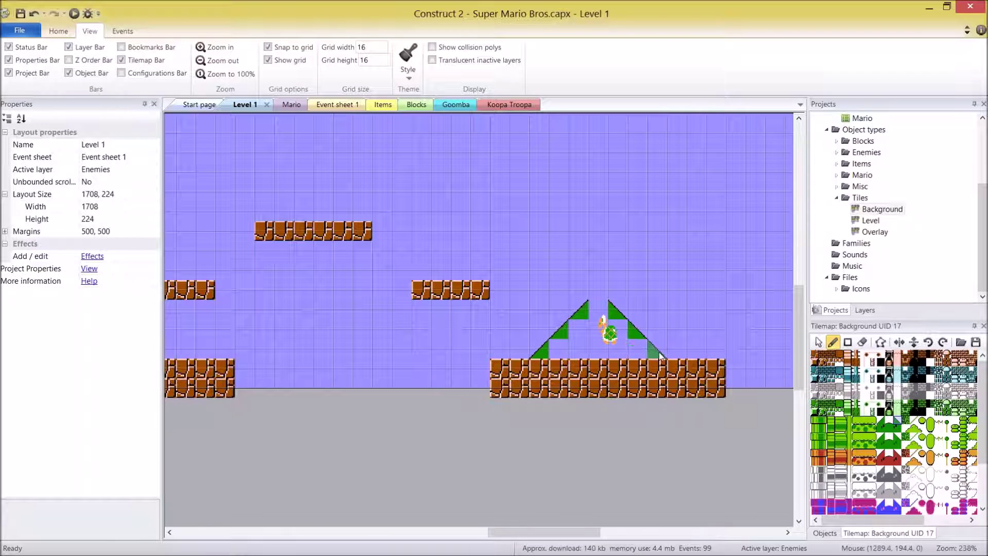
Fill the large hill with plain and spotted green tiles and cap it with the rounded top tile.
{"action": "left_click", "coordinate": [888, 434]}
{"action": "left_click_drag", "start_coordinate": [585, 329], "coordinate": [625, 332]}
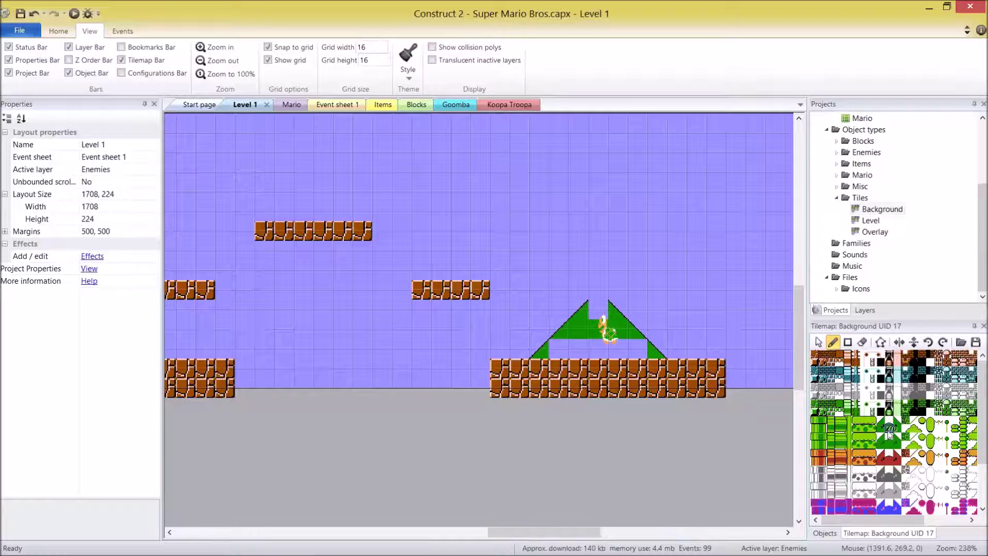
{"action": "left_click", "coordinate": [567, 350]}
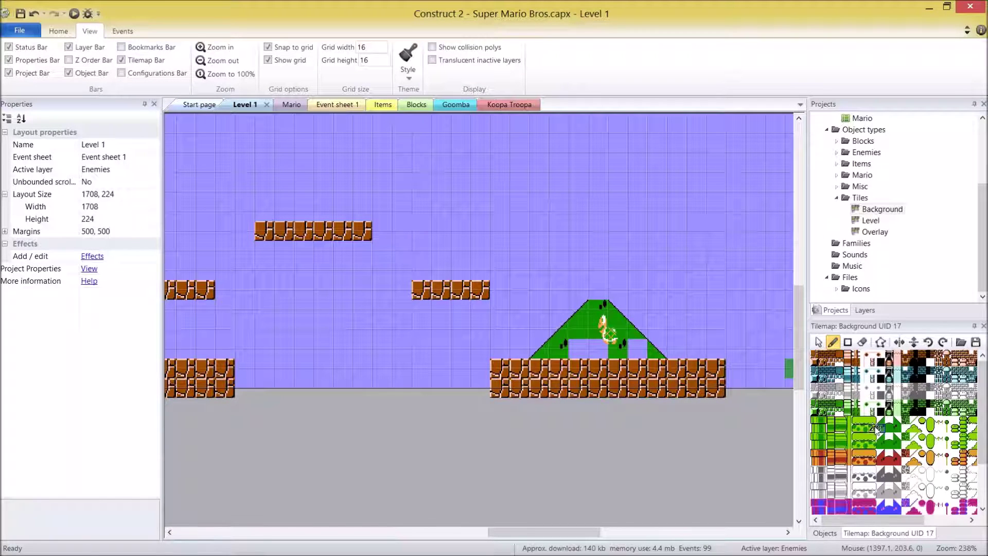
{"action": "left_click", "coordinate": [893, 430]}
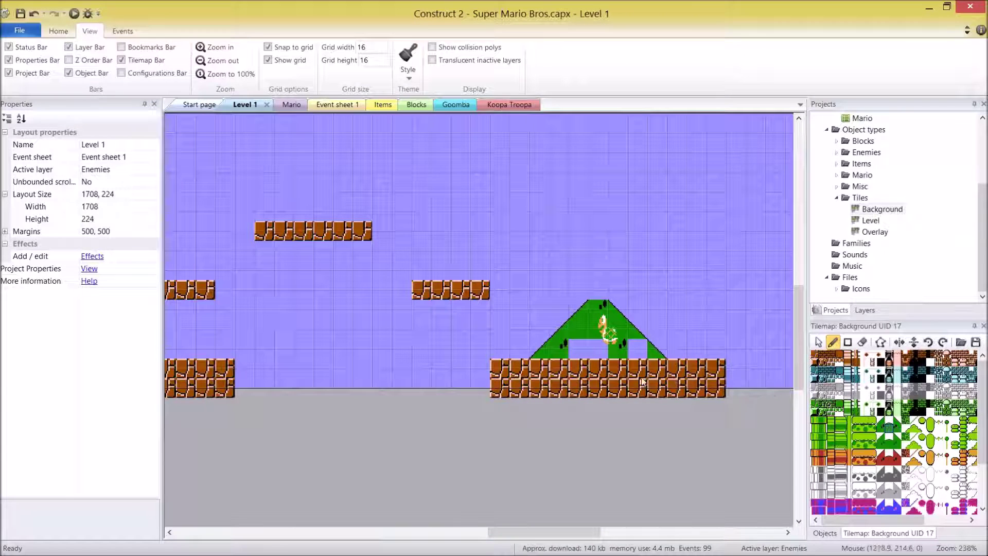
{"action": "left_click", "coordinate": [589, 353]}
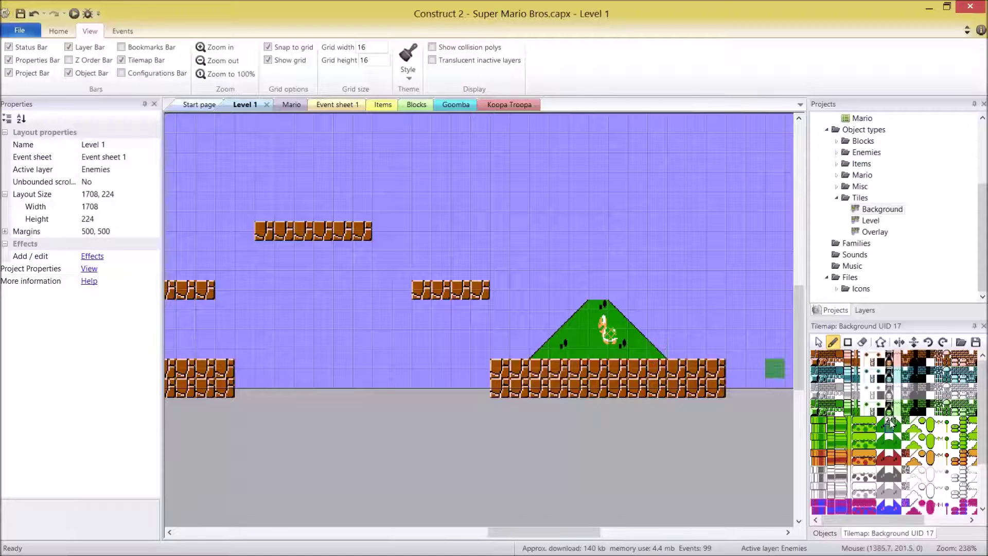
{"action": "middle_click_drag", "start_coordinate": [506, 445], "coordinate": [539, 493]}
Paint a double cloud in the sky before the large hill and erase the stray cloud tiles around it.
{"action": "left_click_drag", "start_coordinate": [982, 396], "coordinate": [982, 444]}
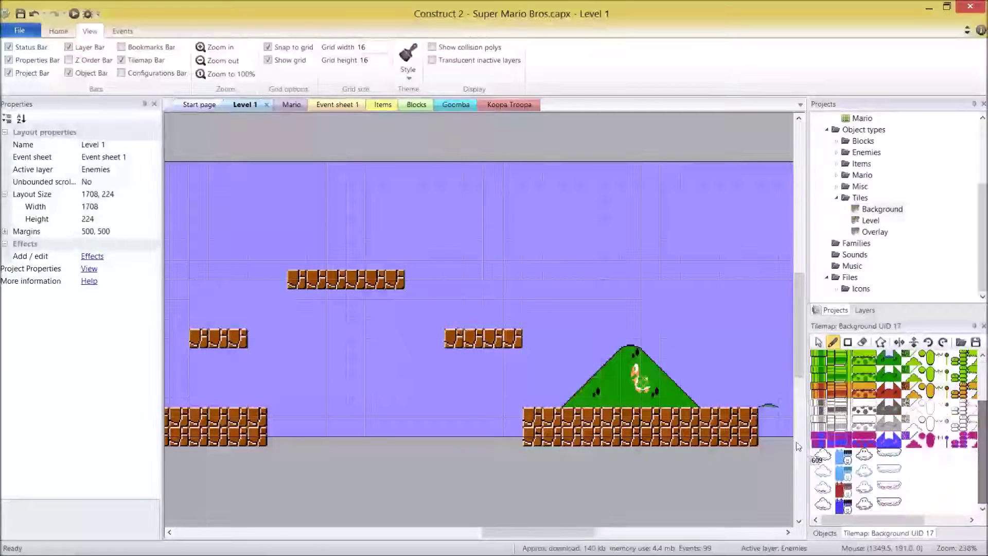
{"action": "left_click_drag", "start_coordinate": [814, 451], "coordinate": [831, 460]}
{"action": "left_click_drag", "start_coordinate": [534, 240], "coordinate": [588, 262]}
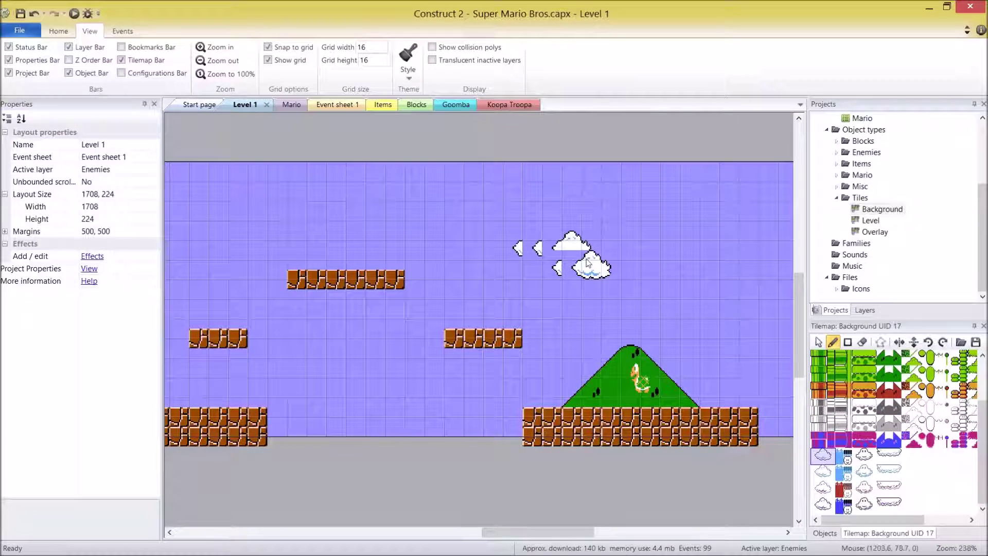
{"action": "left_click", "coordinate": [847, 342]}
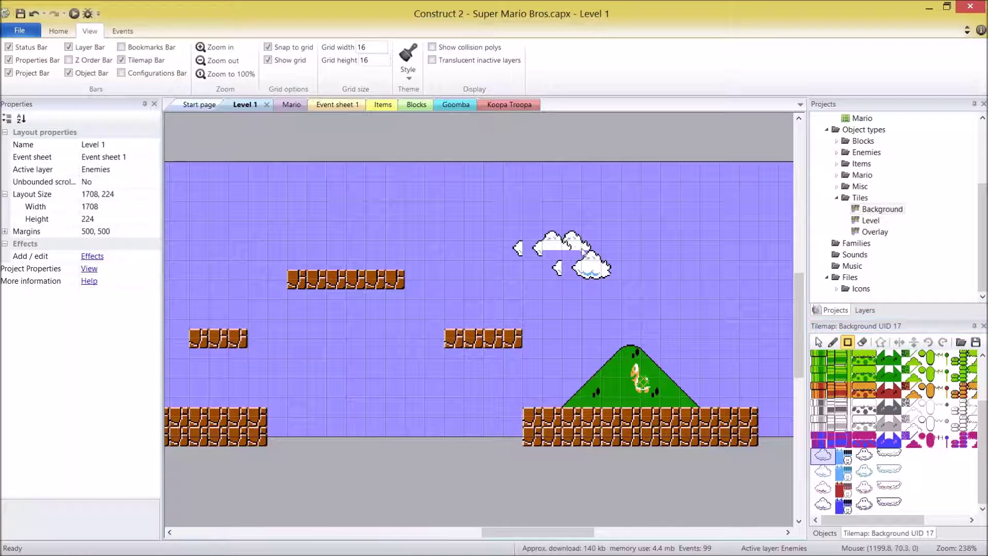
{"action": "left_click_drag", "start_coordinate": [596, 264], "coordinate": [597, 264]}
{"action": "left_click", "coordinate": [862, 342]}
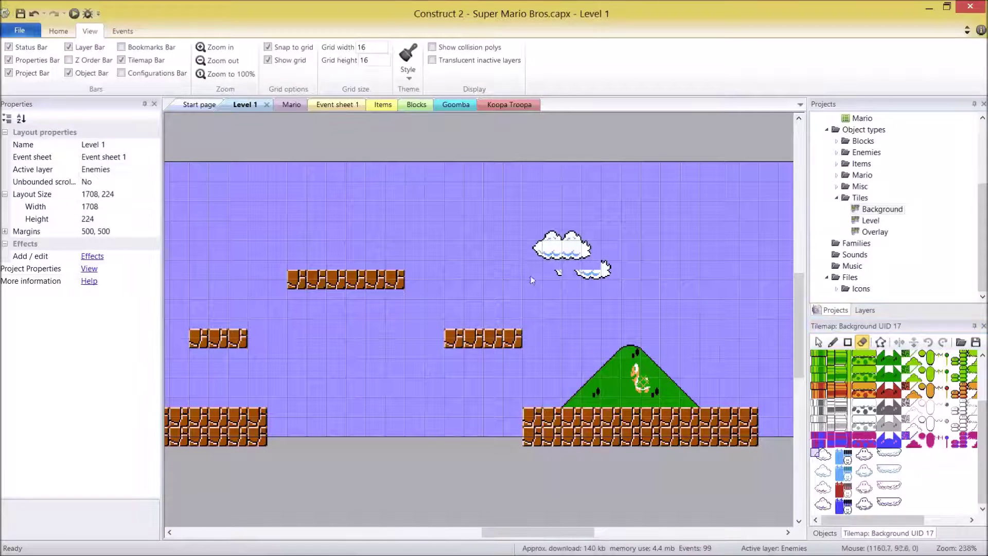
Select the Overlay tilemap for editing.
{"action": "middle_click_drag", "start_coordinate": [435, 442], "coordinate": [554, 422]}
{"action": "middle_click_drag", "start_coordinate": [295, 375], "coordinate": [504, 402]}
{"action": "middle_click_drag", "start_coordinate": [369, 366], "coordinate": [677, 375]}
{"action": "middle_click_drag", "start_coordinate": [302, 390], "coordinate": [580, 366]}
{"action": "middle_click_drag", "start_coordinate": [274, 430], "coordinate": [348, 401]}
{"action": "middle_click_drag", "start_coordinate": [503, 426], "coordinate": [272, 455]}
{"action": "scroll", "coordinate": [485, 467], "scroll_direction": "left", "scroll_amount": 5}
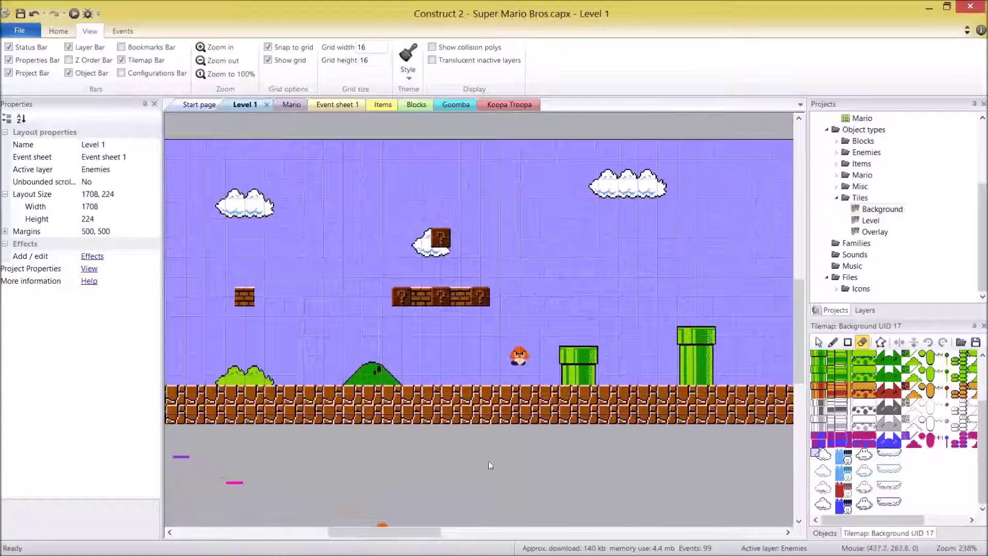
{"action": "left_click", "coordinate": [875, 232]}
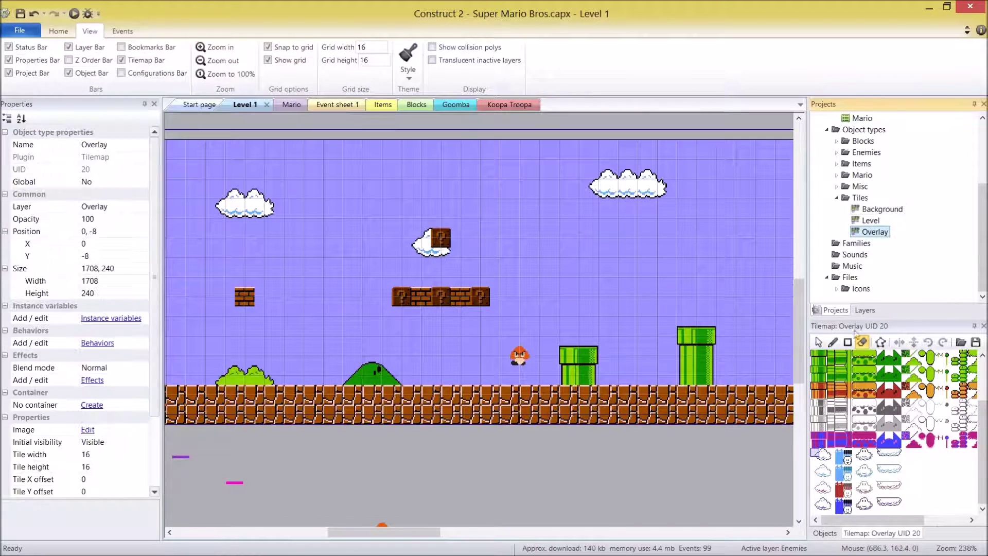
{"action": "scroll", "coordinate": [645, 421], "scroll_direction": "left", "scroll_amount": 8}
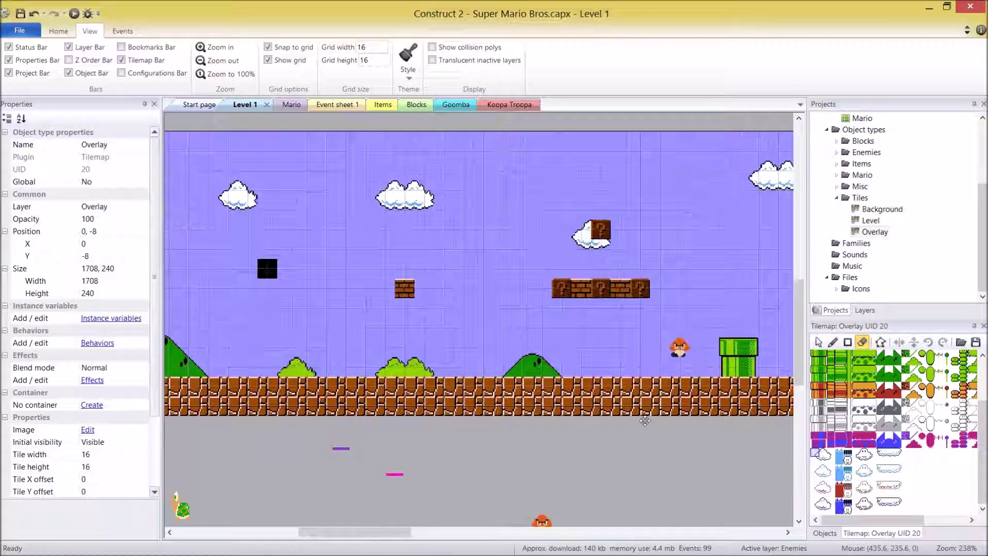
Check the layer list and activate the pencil tool for the Overlay tilemap.
{"action": "left_click", "coordinate": [859, 310]}
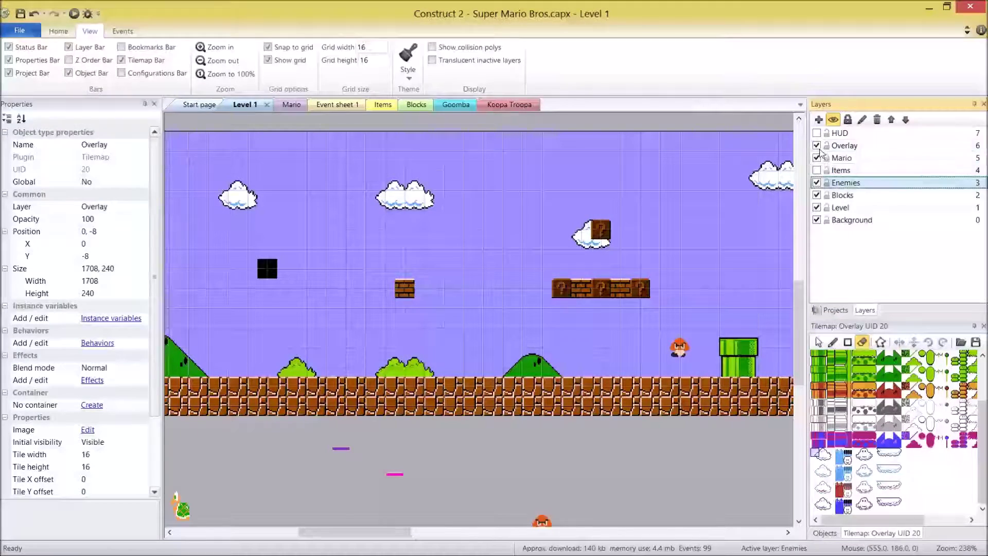
{"action": "left_click", "coordinate": [835, 311]}
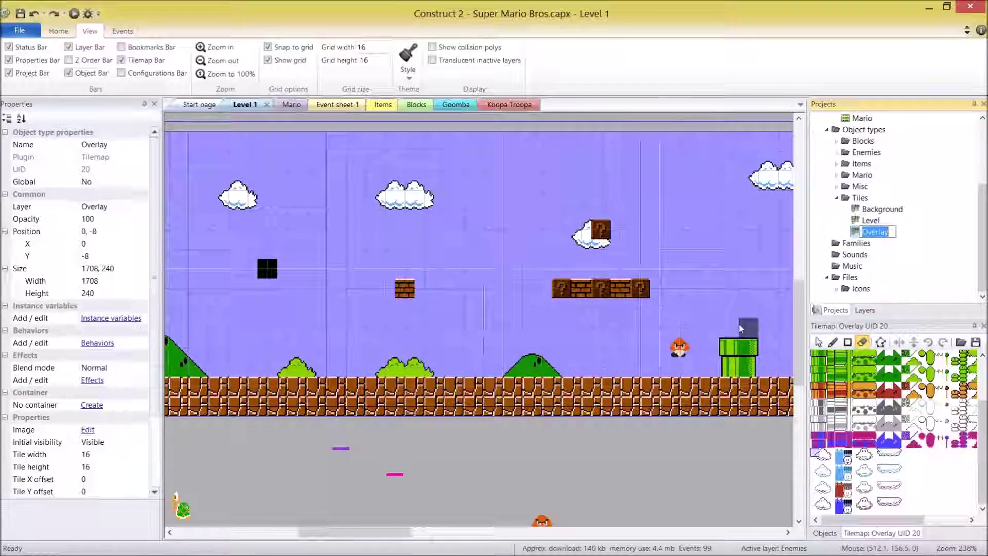
{"action": "scroll", "coordinate": [446, 317], "scroll_direction": "right", "scroll_amount": 10}
{"action": "scroll", "coordinate": [963, 406], "scroll_direction": "up", "scroll_amount": 2}
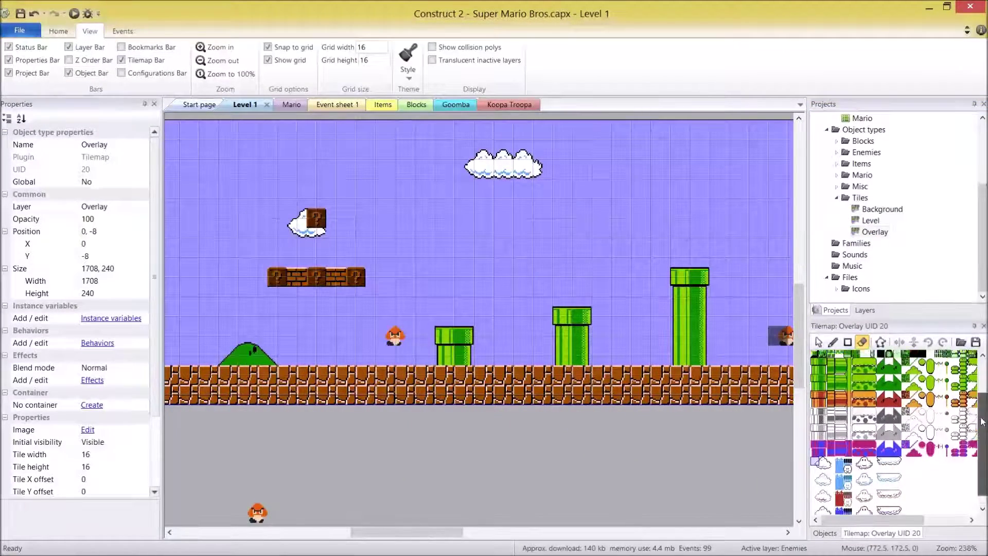
{"action": "left_click", "coordinate": [834, 342]}
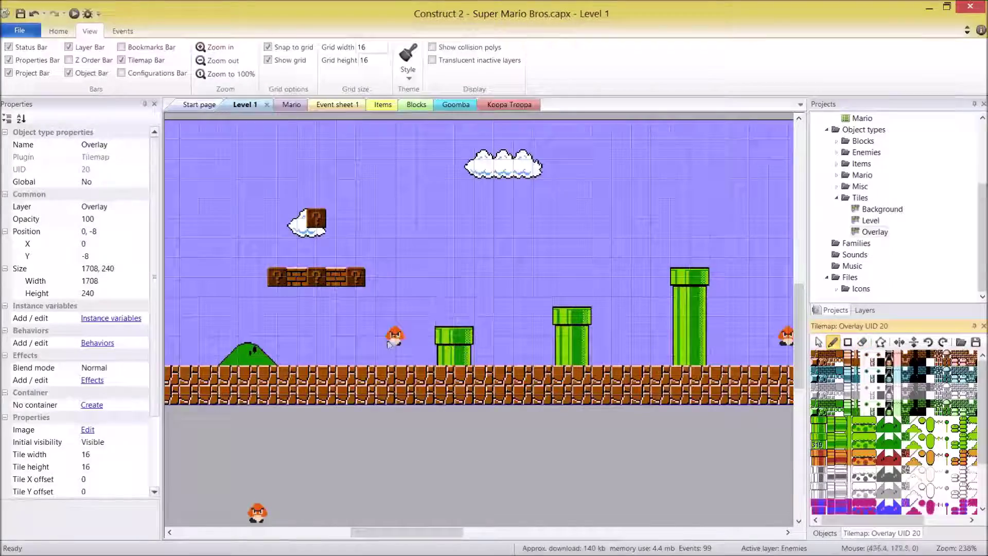
{"action": "scroll", "coordinate": [602, 347], "scroll_direction": "left", "scroll_amount": 5}
{"action": "scroll", "coordinate": [444, 376], "scroll_direction": "right", "scroll_amount": 2}
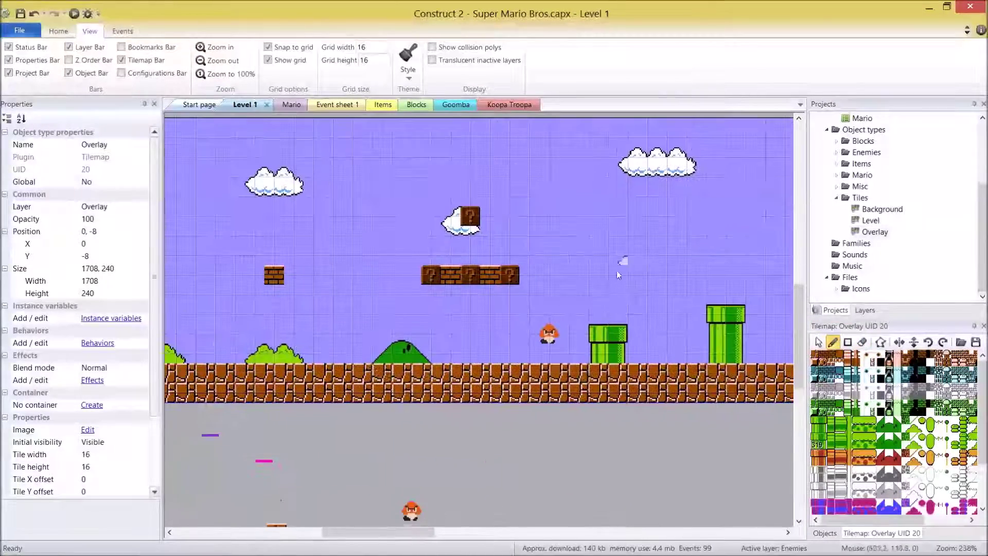
{"action": "scroll", "coordinate": [530, 335], "scroll_direction": "right", "scroll_amount": 1}
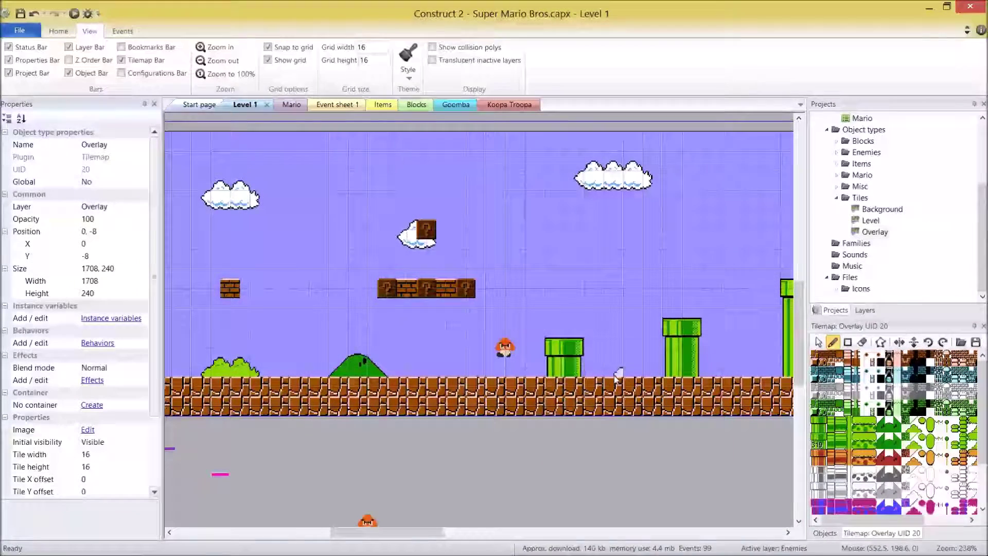
Make Mario the active layer.
{"action": "left_click", "coordinate": [865, 311]}
{"action": "left_click", "coordinate": [817, 170]}
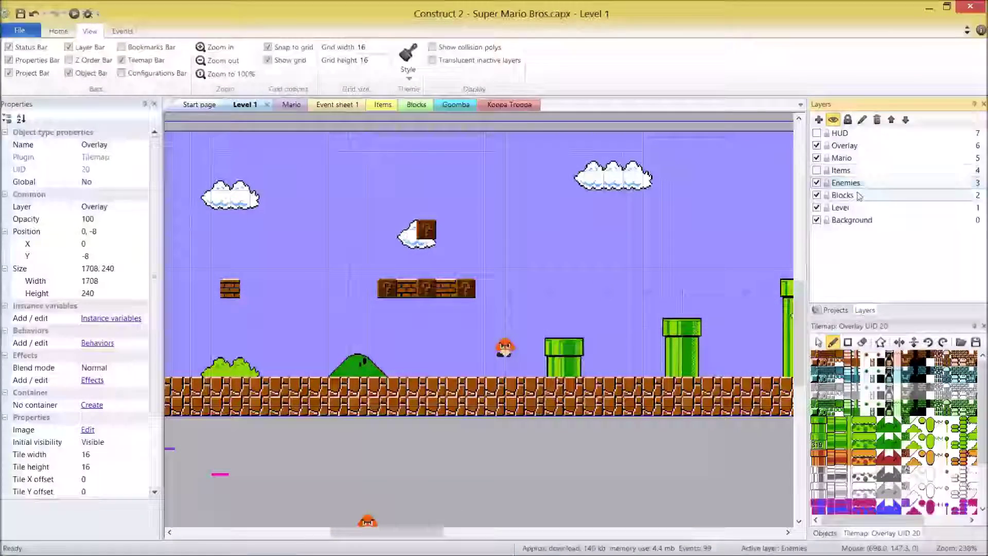
{"action": "left_click", "coordinate": [855, 207]}
{"action": "left_click", "coordinate": [830, 159]}
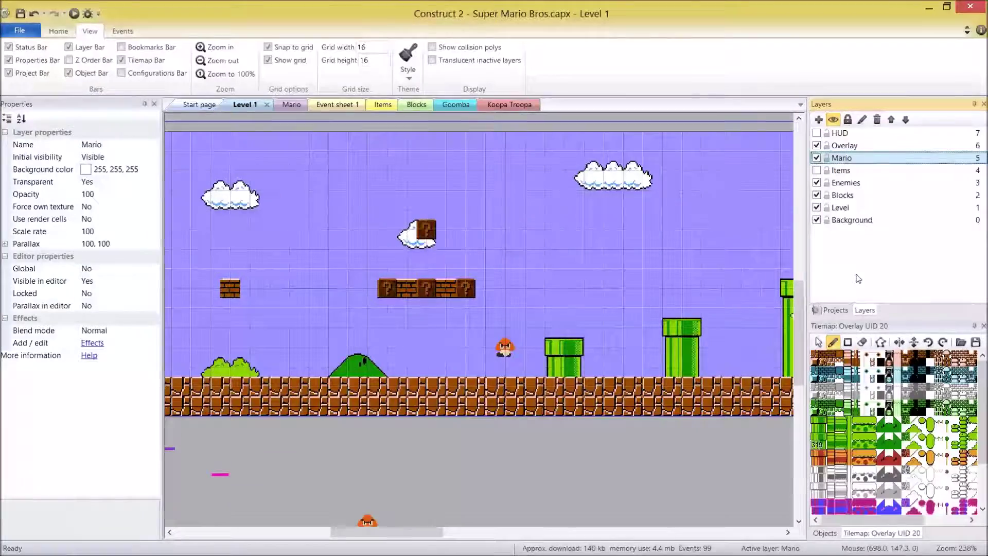
Return to the Overlay tilemap and pick the two-tile-wide green pipe top from its tileset.
{"action": "left_click", "coordinate": [835, 309]}
{"action": "middle_click_drag", "start_coordinate": [612, 443], "coordinate": [582, 432]}
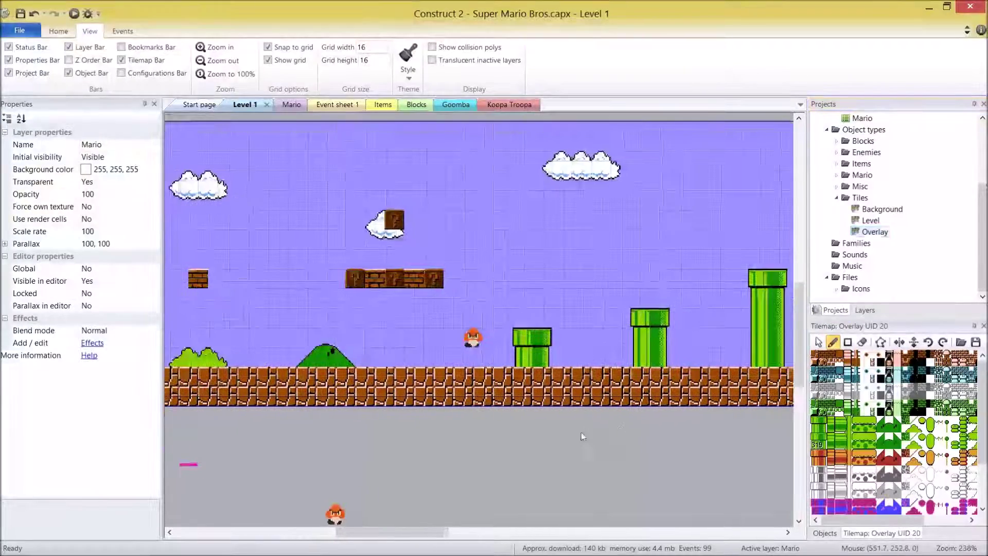
{"action": "left_click", "coordinate": [818, 426]}
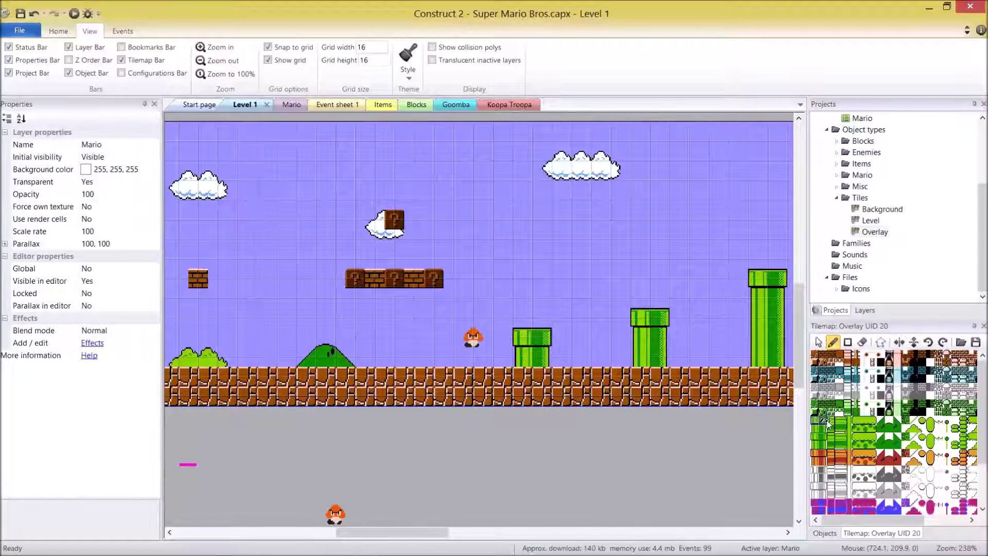
{"action": "left_click_drag", "start_coordinate": [828, 424], "coordinate": [836, 440]}
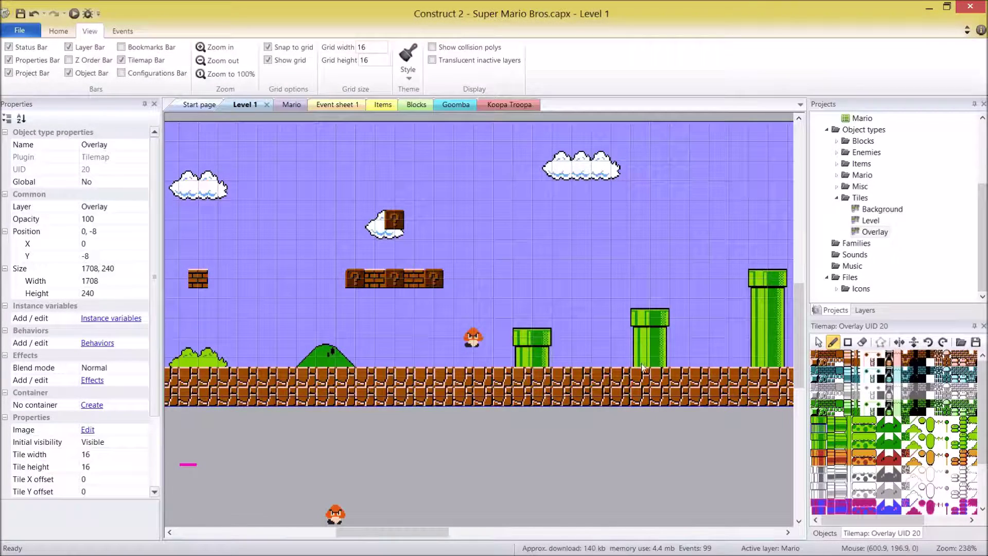
{"action": "middle_click_drag", "start_coordinate": [702, 345], "coordinate": [673, 347]}
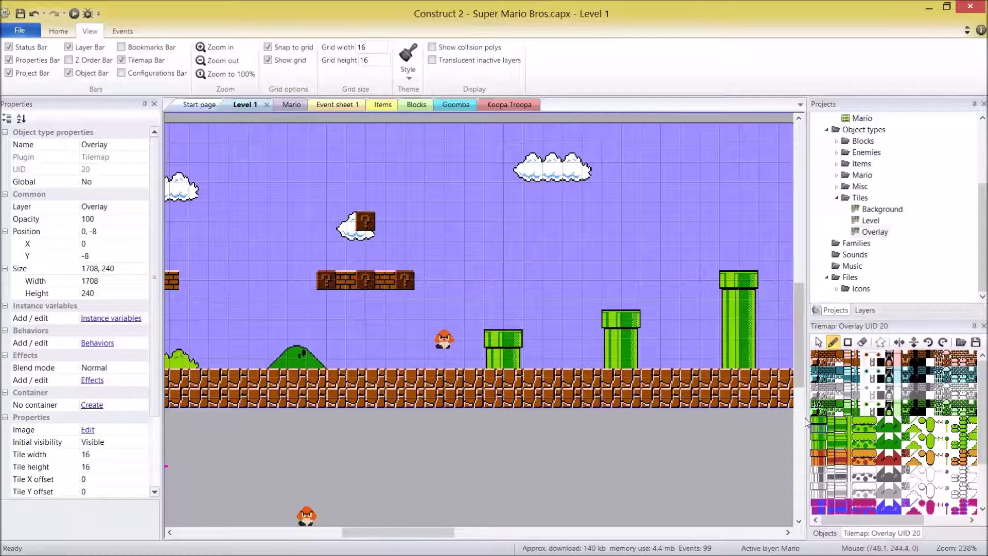
Hide the Level layer and paint green pipe tops on the medium and tall pipes in the Overlay tilemap.
{"action": "left_click", "coordinate": [865, 309]}
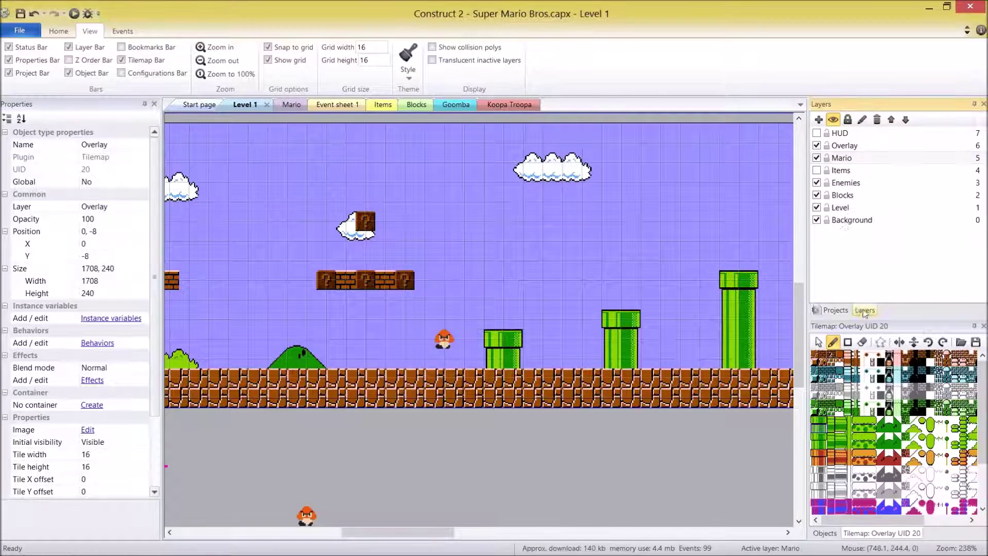
{"action": "left_click", "coordinate": [817, 207]}
{"action": "scroll", "coordinate": [585, 331], "scroll_direction": "right", "scroll_amount": 2, "text": "shift"}
{"action": "scroll", "coordinate": [585, 331], "scroll_direction": "up", "scroll_amount": 1}
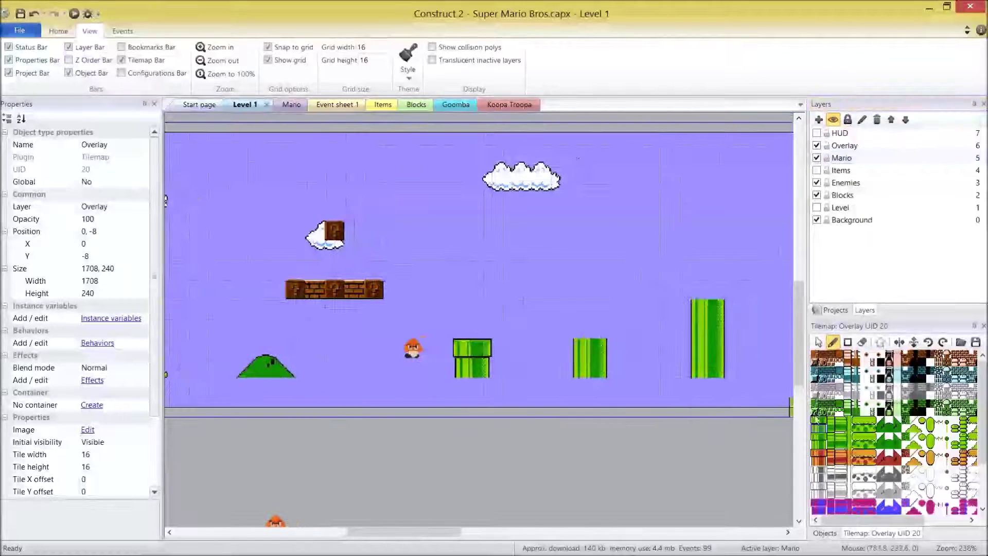
{"action": "left_click", "coordinate": [583, 327]}
{"action": "left_click", "coordinate": [699, 290]}
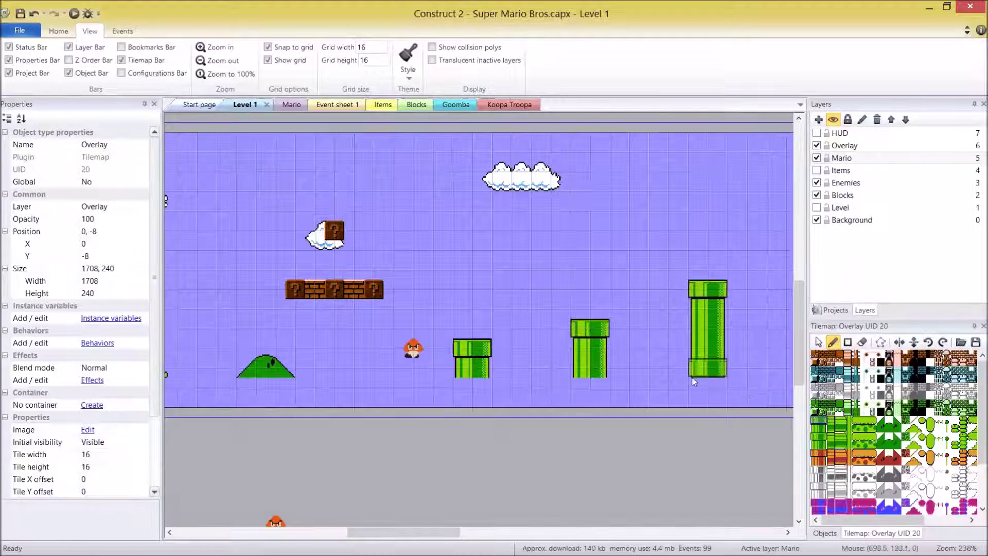
Hide the Background, Blocks, Enemies and Mario layers and examine the pipes on the Overlay layer alone.
{"action": "mouse_move", "coordinate": [425, 420]}
{"action": "middle_mouse_down"}
{"action": "mouse_move", "coordinate": [564, 409]}
{"action": "mouse_move", "coordinate": [646, 427]}
{"action": "mouse_move", "coordinate": [546, 408]}
{"action": "middle_mouse_up"}
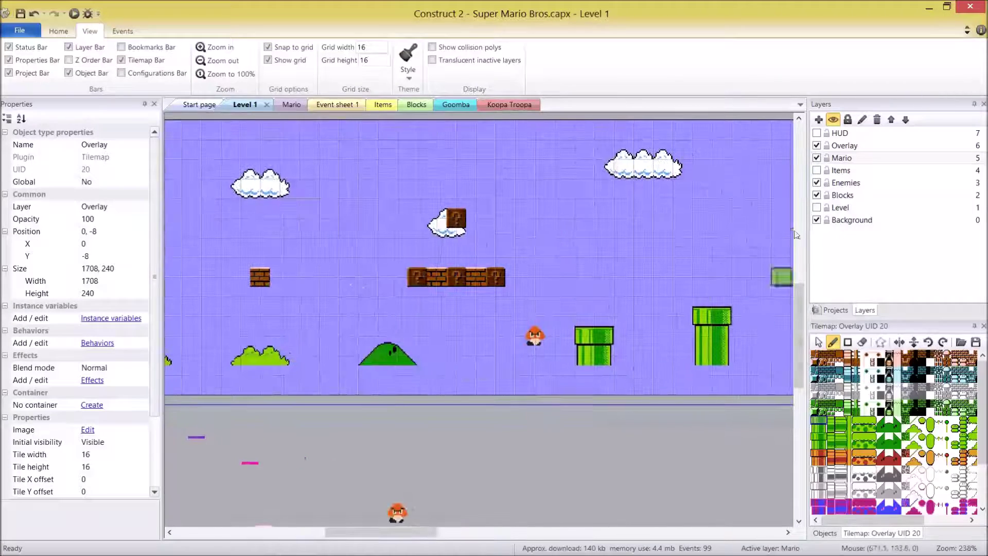
{"action": "left_click", "coordinate": [816, 220]}
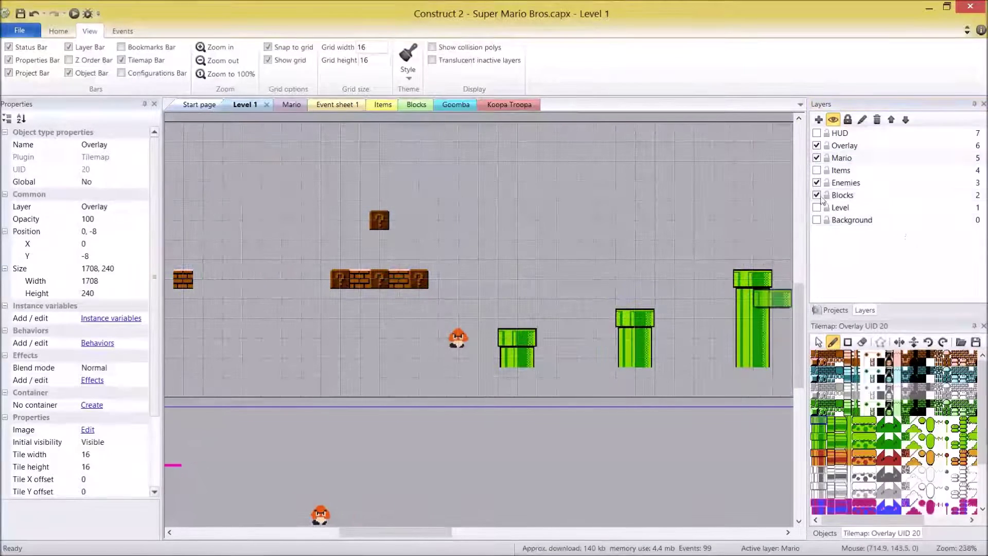
{"action": "left_click", "coordinate": [817, 195]}
{"action": "left_click", "coordinate": [817, 183]}
{"action": "left_click", "coordinate": [817, 158]}
{"action": "scroll", "coordinate": [467, 313], "scroll_direction": "right", "scroll_amount": 9, "text": "shift"}
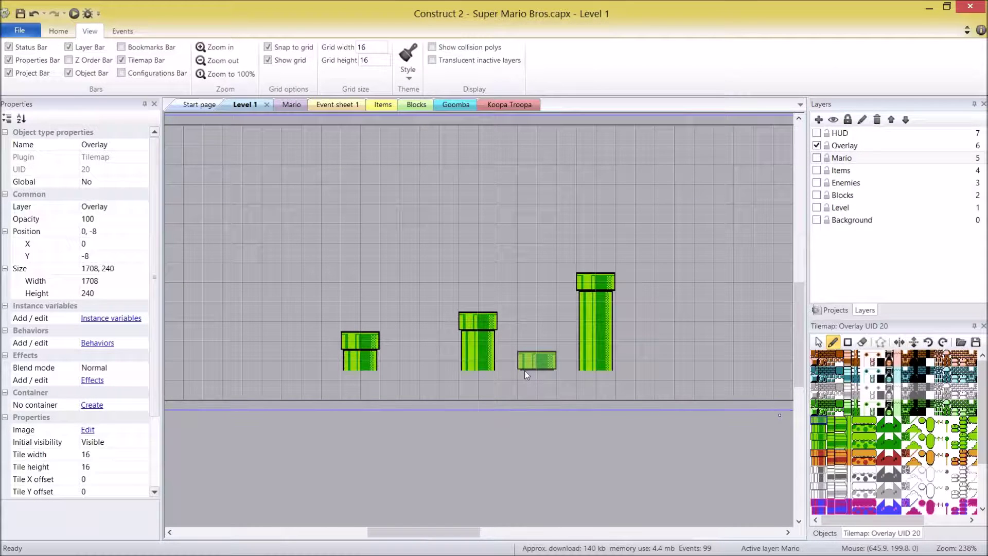
{"action": "scroll", "coordinate": [535, 384], "scroll_direction": "left", "scroll_amount": 15, "text": "shift"}
{"action": "mouse_move", "coordinate": [514, 418]}
{"action": "middle_mouse_down"}
{"action": "mouse_move", "coordinate": [542, 412]}
{"action": "mouse_move", "coordinate": [474, 431]}
{"action": "mouse_move", "coordinate": [409, 406]}
{"action": "middle_mouse_up"}
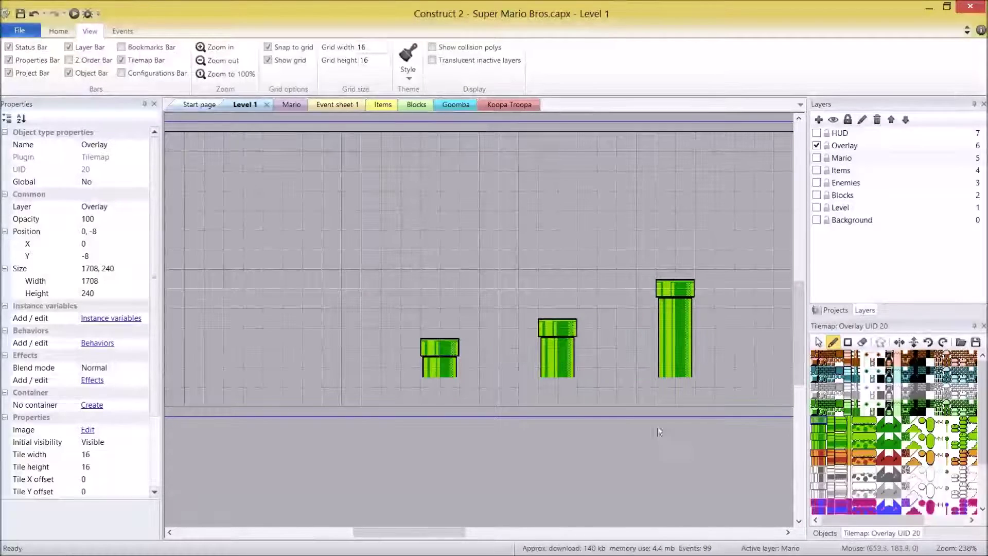
{"action": "scroll", "coordinate": [741, 348], "scroll_direction": "right", "scroll_amount": 4, "text": "shift"}
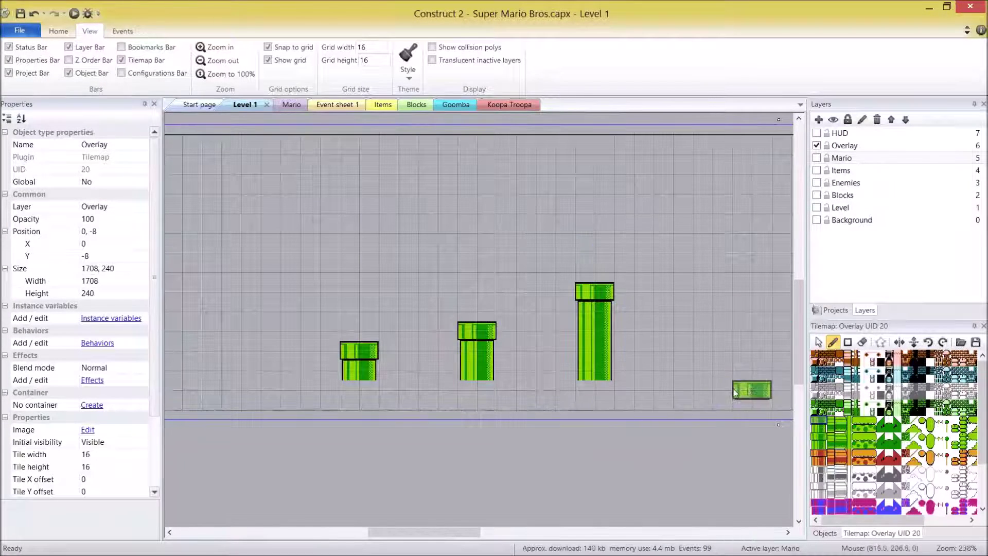
Show the Background, Level, Blocks, Enemies and Mario layers again.
{"action": "left_click", "coordinate": [817, 219]}
{"action": "left_click", "coordinate": [817, 207]}
{"action": "left_click", "coordinate": [817, 195]}
{"action": "left_click", "coordinate": [817, 183]}
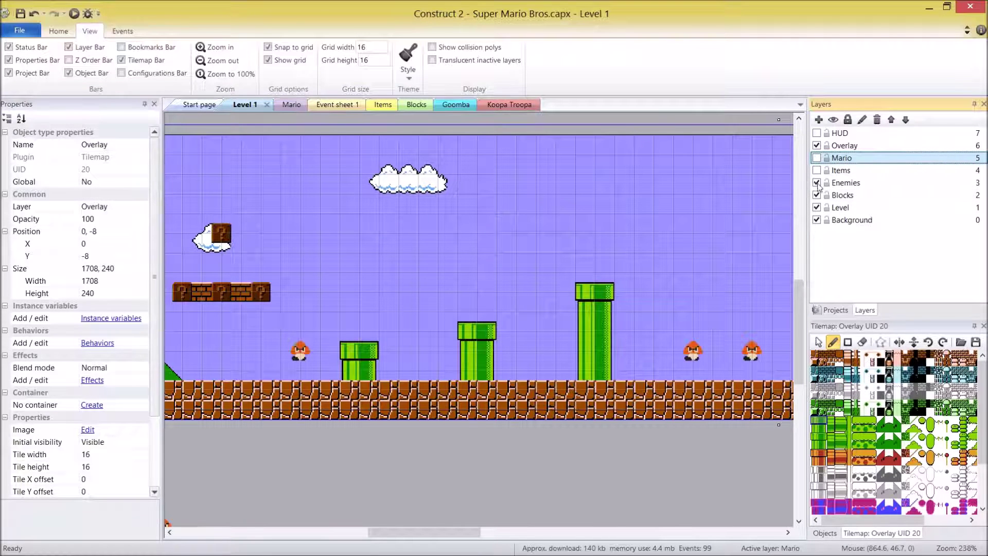
{"action": "left_click", "coordinate": [817, 161]}
Run the layout preview in the browser and play Mario over the three pipes and onto the floating platforms.
{"action": "middle_click_drag", "start_coordinate": [443, 368], "coordinate": [751, 377]}
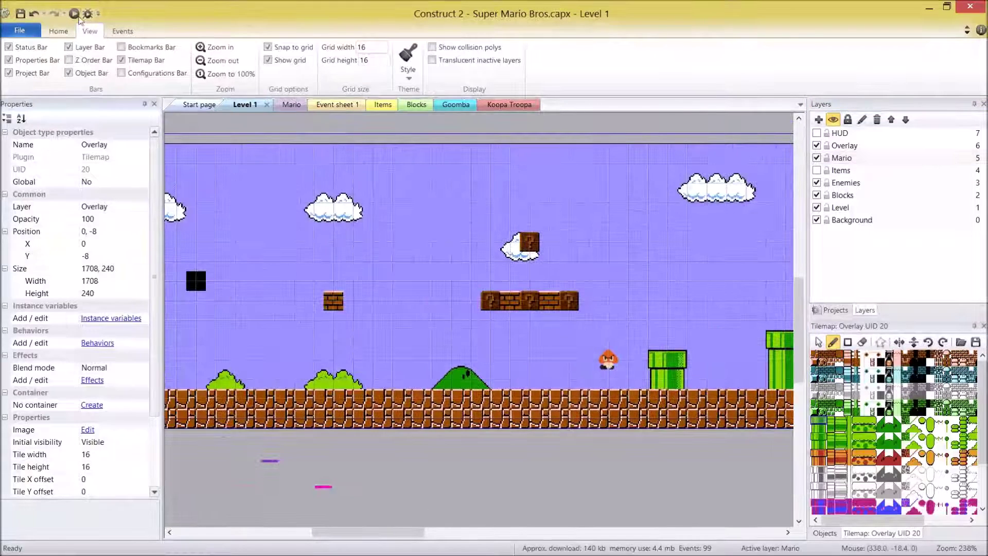
{"action": "left_click", "coordinate": [76, 14]}
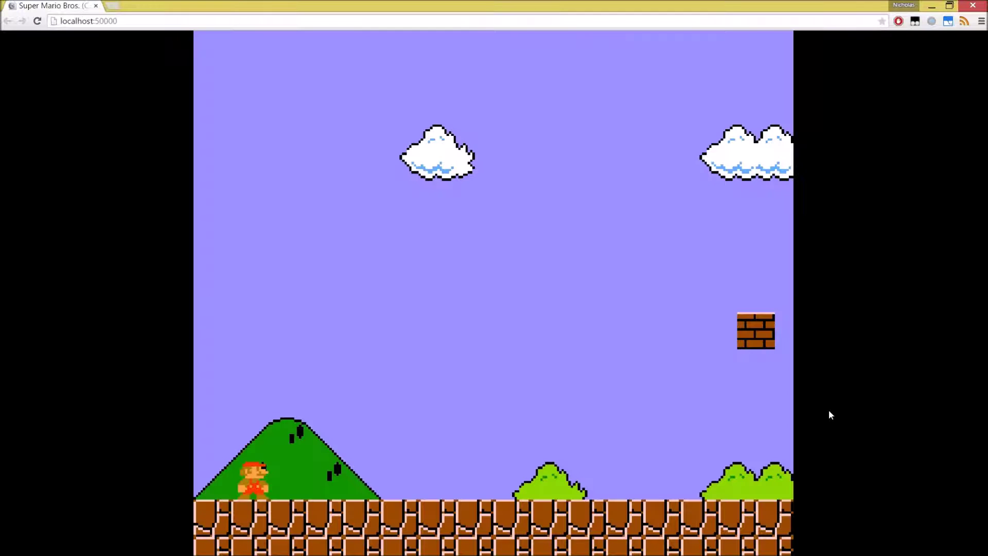
{"action": "key", "text": "Right"}
{"action": "key", "text": "Up"}
{"action": "key", "text": "Up"}
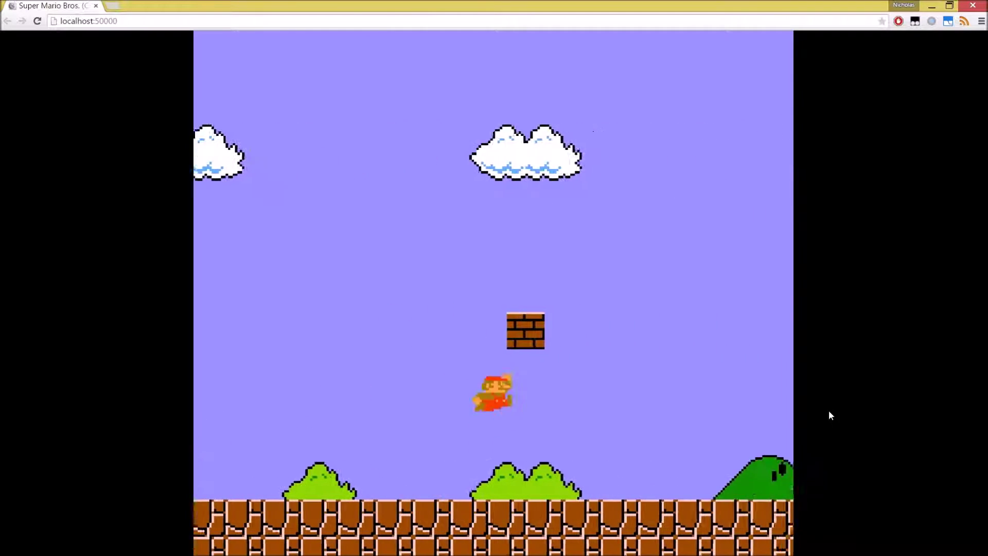
{"action": "key", "text": "Up"}
{"action": "key", "text": "Up"}
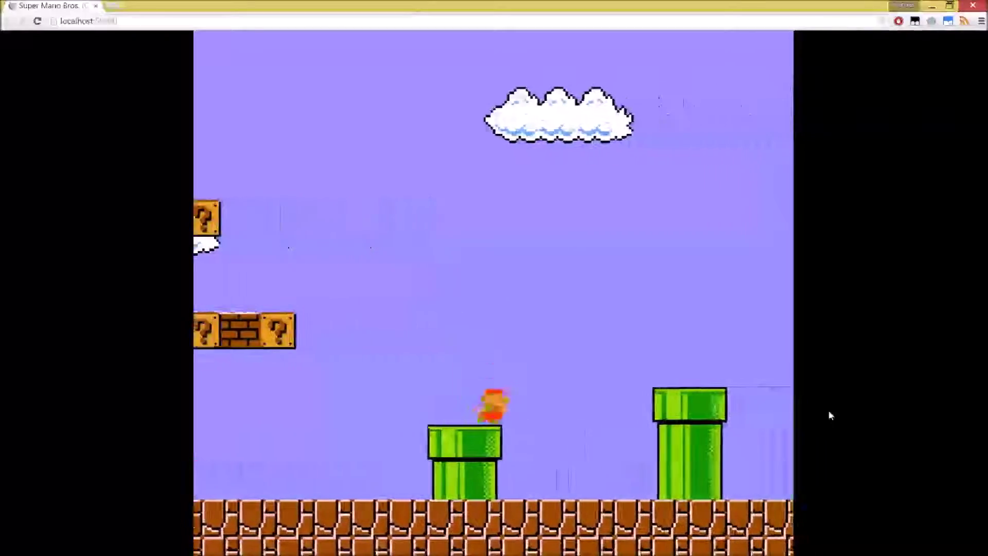
{"action": "key", "text": "Up"}
{"action": "key", "text": "Up"}
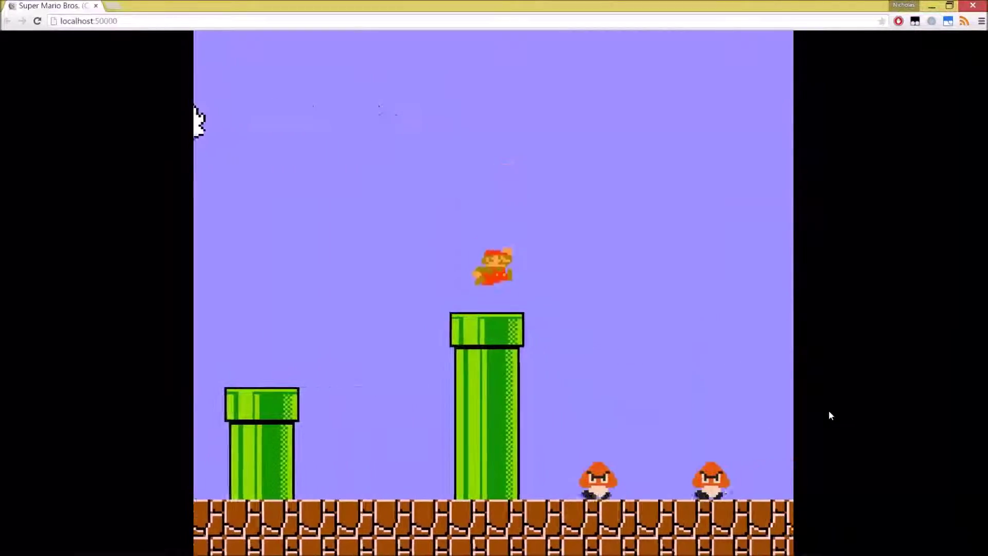
{"action": "key", "text": "Up"}
{"action": "key", "text": "Up"}
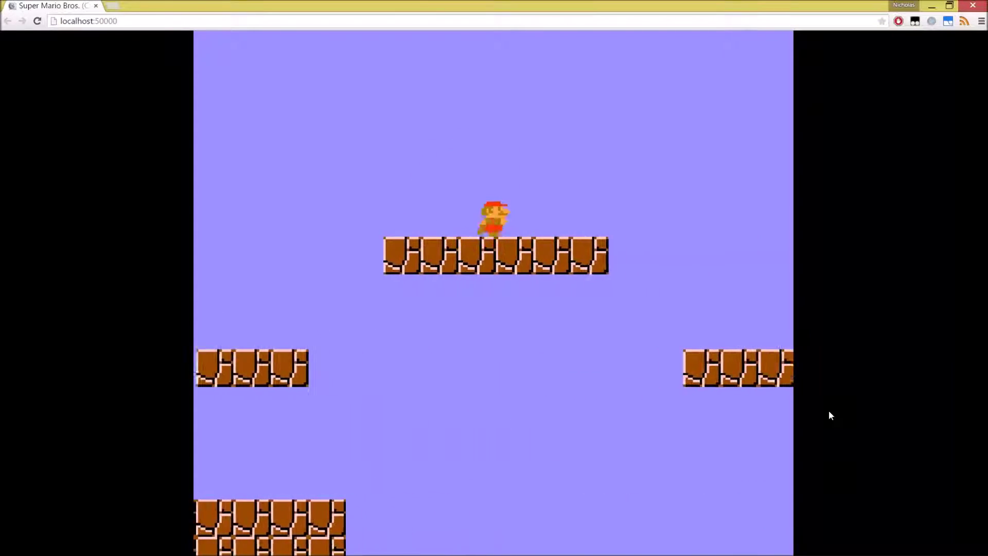
Jump Mario across the remaining platforms to the large hill, then switch back to Construct 2.
{"action": "key", "text": "Up"}
{"action": "key", "text": "Left"}
{"action": "key", "text": "Up"}
{"action": "key", "text": "Right"}
{"action": "key", "text": "Up"}
{"action": "key", "text": "Up"}
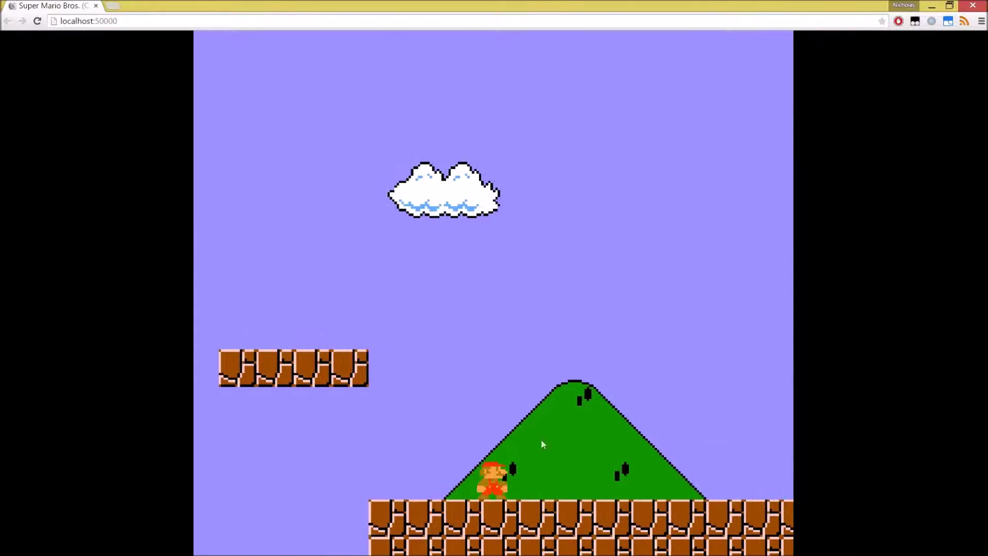
{"action": "key", "text": "alt+Tab"}
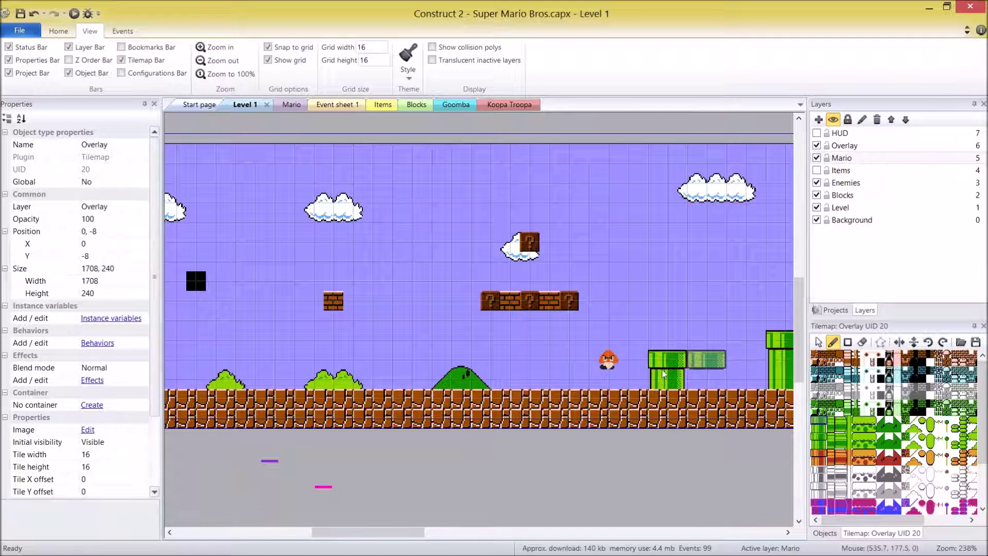
Select the Level tilemap for editing.
{"action": "middle_click_drag", "start_coordinate": [667, 376], "coordinate": [641, 368]}
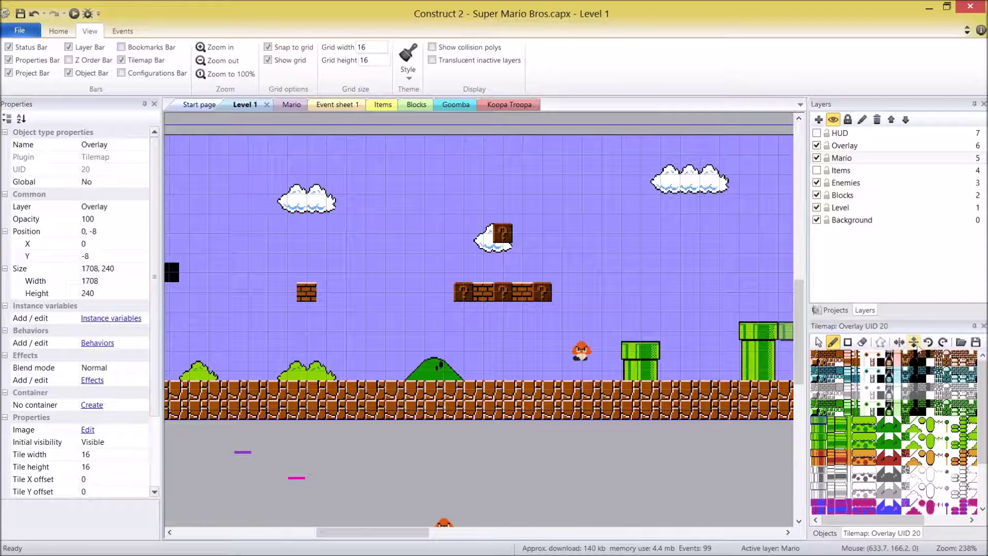
{"action": "middle_click_drag", "start_coordinate": [494, 406], "coordinate": [484, 426]}
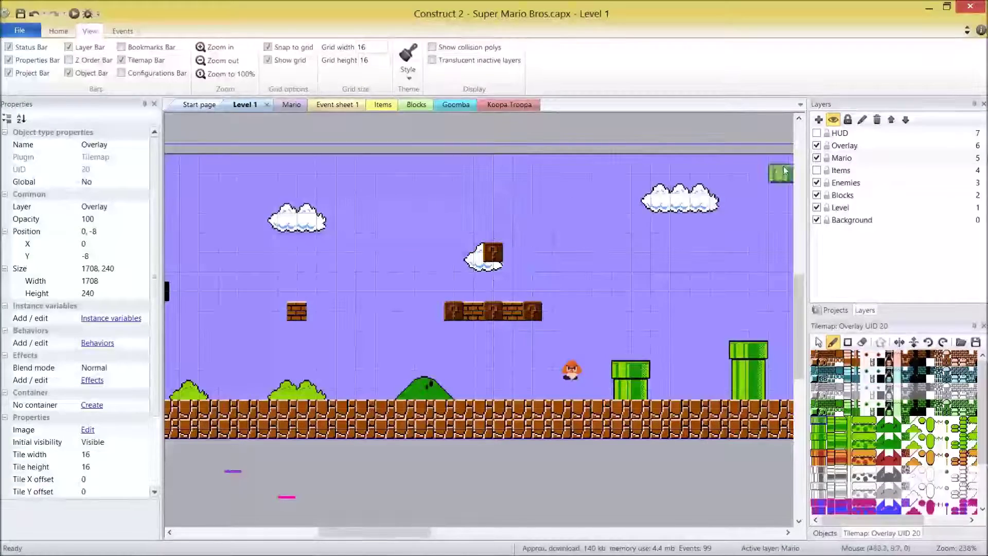
{"action": "left_click", "coordinate": [834, 310]}
{"action": "left_click", "coordinate": [871, 221]}
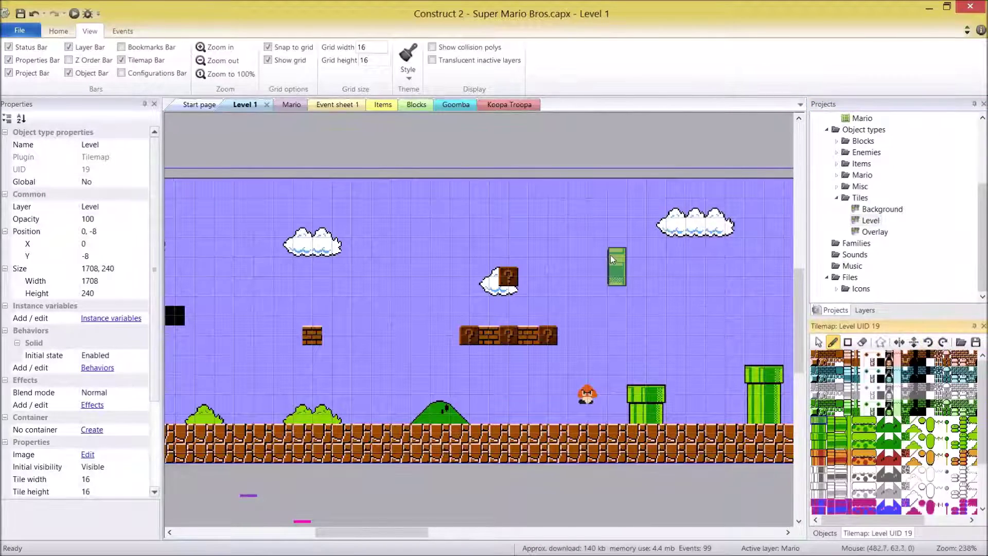
Draw an upside-down green pipe hanging from the level's top edge, between the double cloud and the upper question block.
{"action": "left_click", "coordinate": [942, 343]}
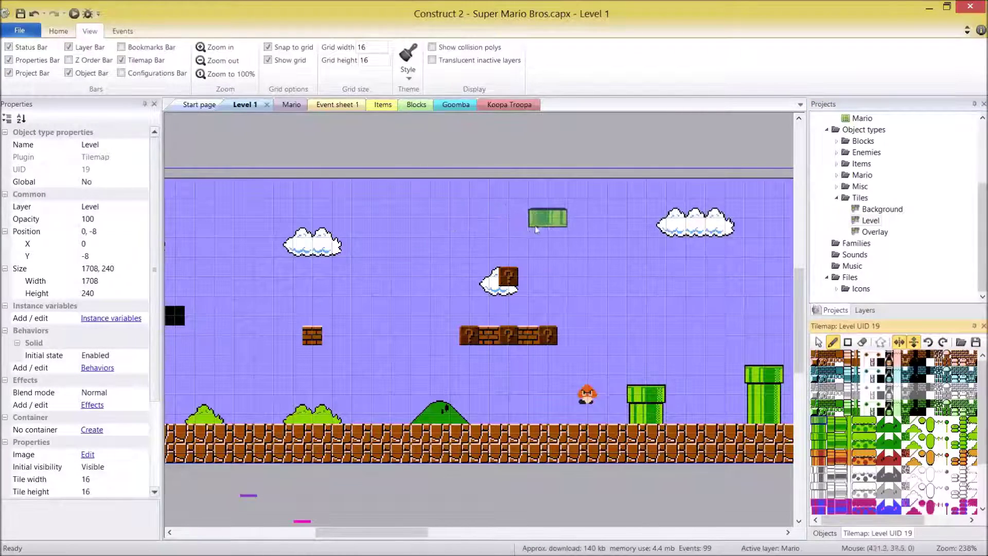
{"action": "left_click", "coordinate": [410, 226]}
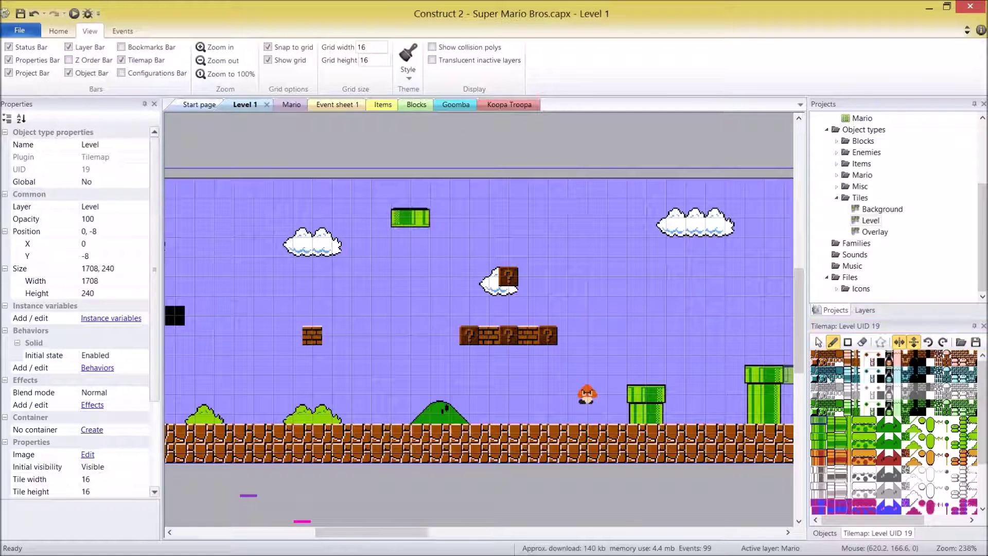
{"action": "left_click", "coordinate": [817, 430]}
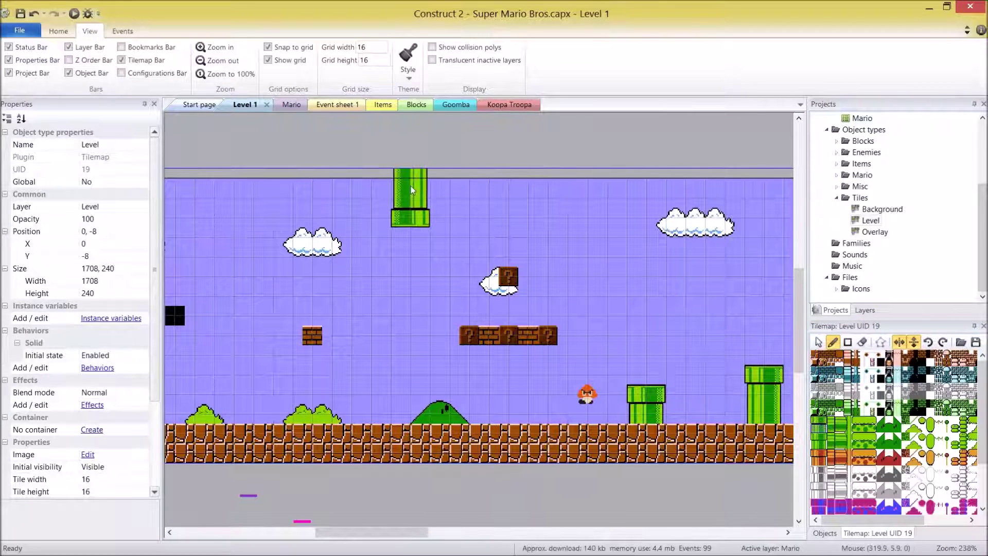
Draw a sideways green pipe three tiles long at the level's start, above Mario, with its mouth facing into the level.
{"action": "middle_click_drag", "start_coordinate": [629, 408], "coordinate": [471, 398]}
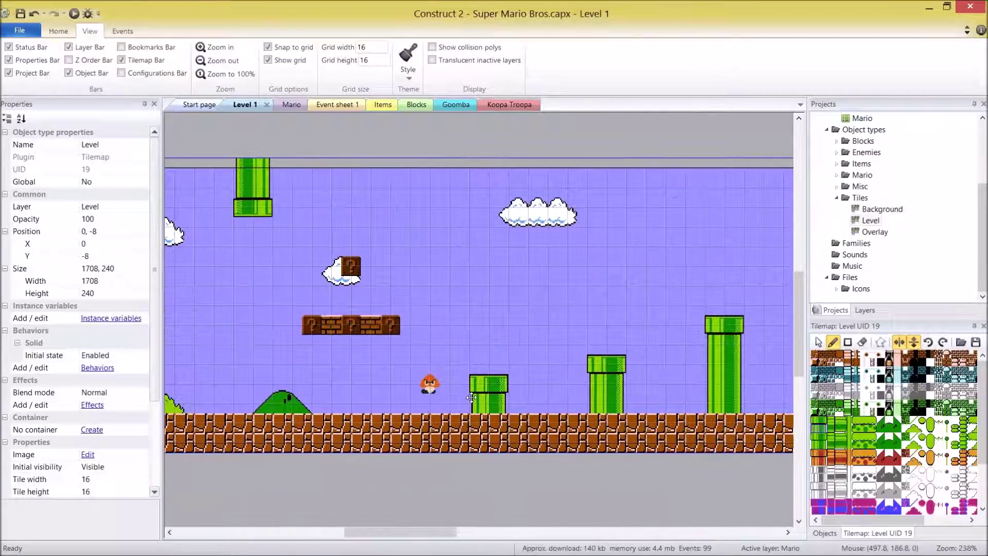
{"action": "middle_click_drag", "start_coordinate": [540, 365], "coordinate": [788, 378]}
{"action": "mouse_move", "coordinate": [209, 368]}
{"action": "middle_mouse_down"}
{"action": "mouse_move", "coordinate": [541, 374]}
{"action": "mouse_move", "coordinate": [481, 330]}
{"action": "middle_mouse_up"}
{"action": "middle_click_drag", "start_coordinate": [517, 247], "coordinate": [478, 271]}
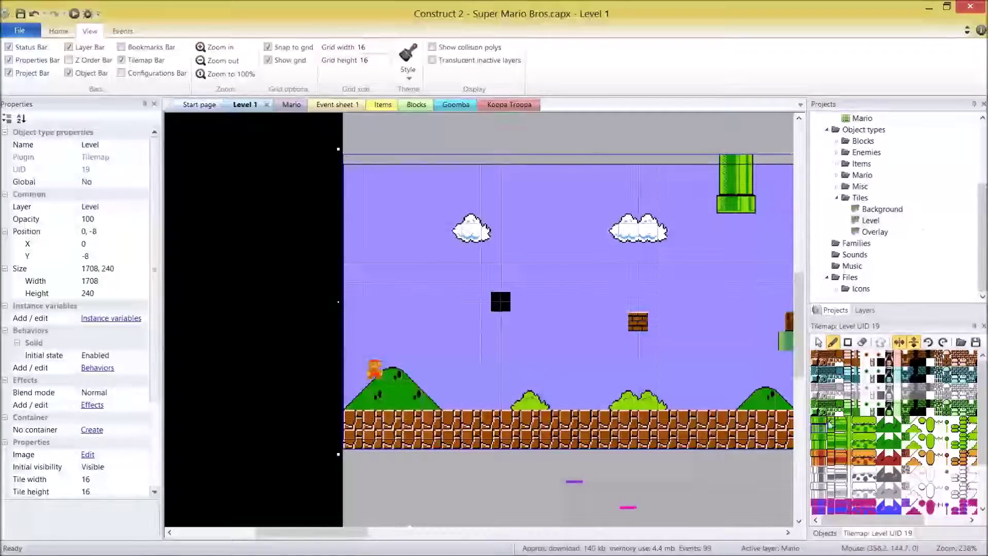
{"action": "left_click", "coordinate": [943, 343]}
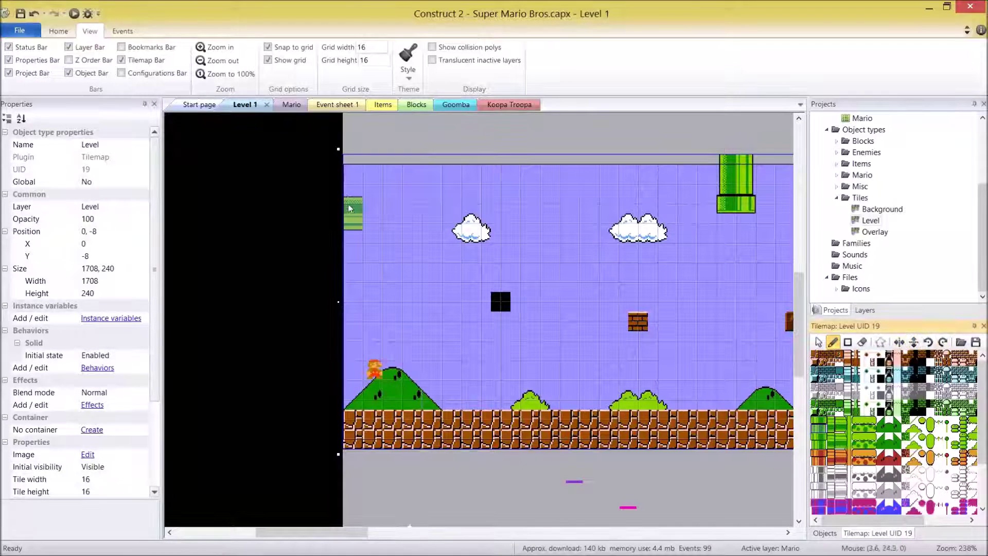
{"action": "left_click", "coordinate": [354, 191]}
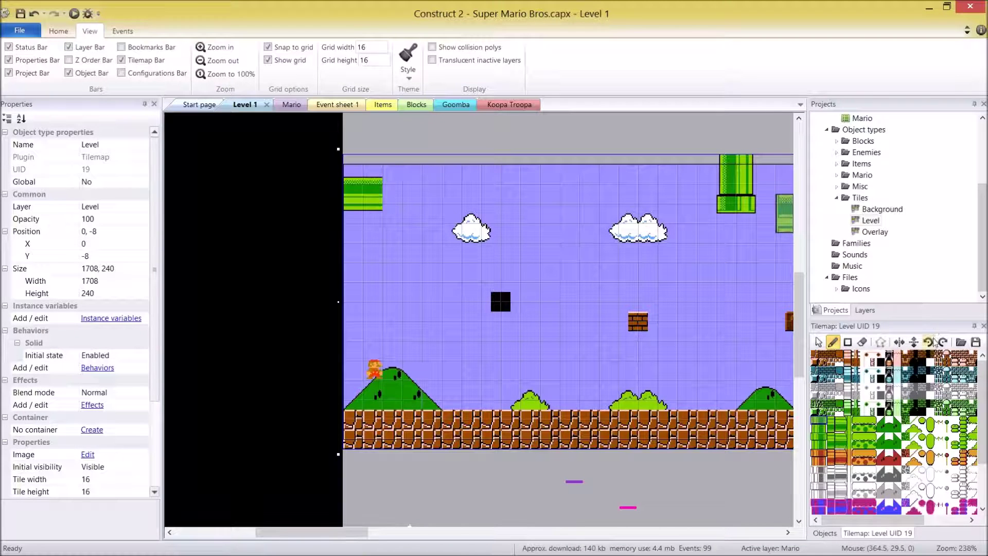
{"action": "left_click", "coordinate": [393, 193]}
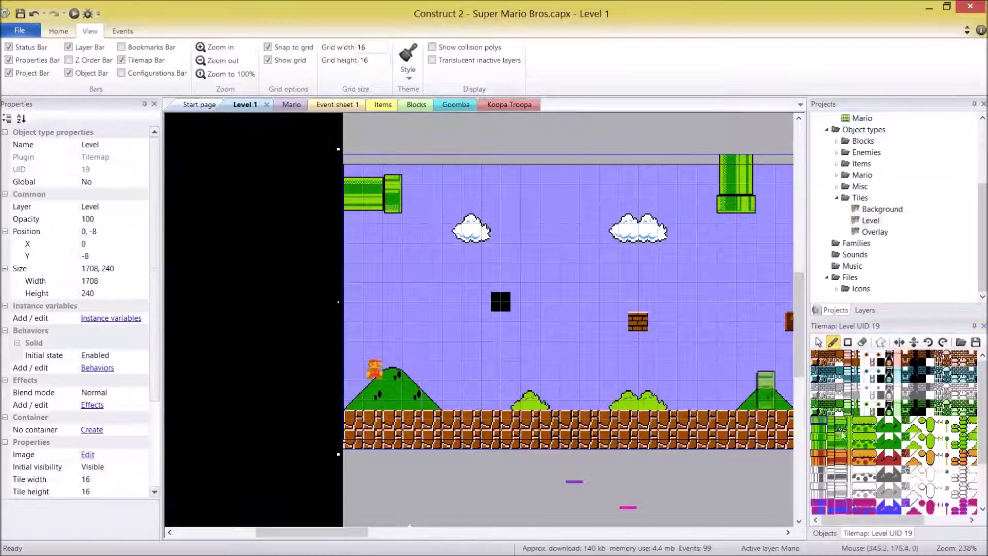
{"action": "left_click", "coordinate": [818, 421]}
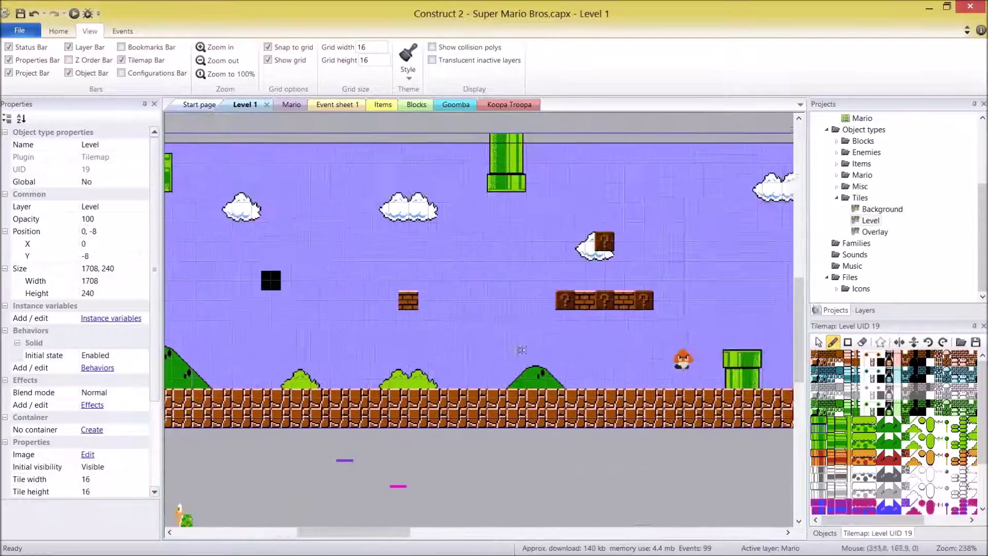
Stop drawing tiles, deselect the Level tilemap and select the Overlay tilemap.
{"action": "middle_click_drag", "start_coordinate": [465, 355], "coordinate": [321, 353]}
{"action": "middle_click_drag", "start_coordinate": [618, 359], "coordinate": [394, 345]}
{"action": "scroll", "coordinate": [614, 360], "scroll_direction": "left", "scroll_amount": 10}
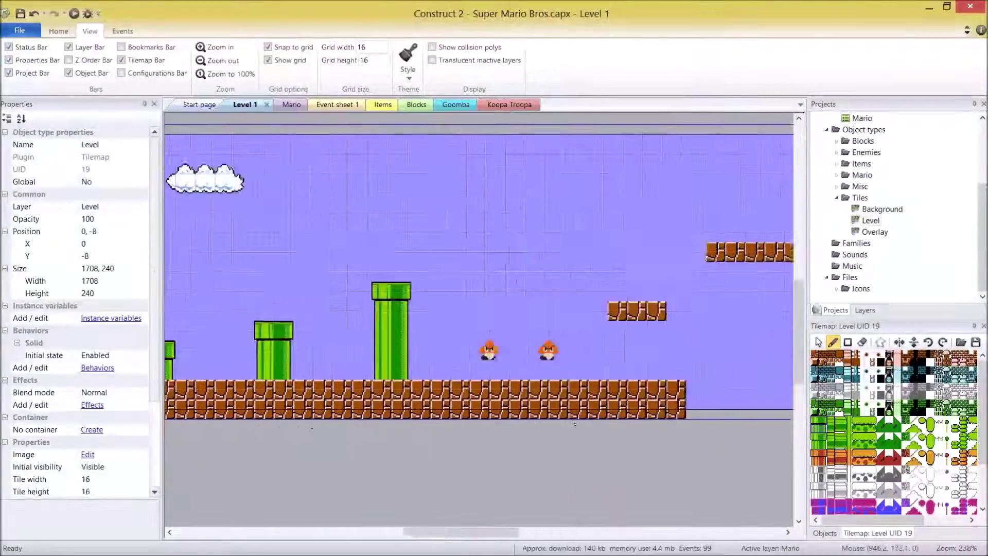
{"action": "scroll", "coordinate": [535, 347], "scroll_direction": "left", "scroll_amount": 10}
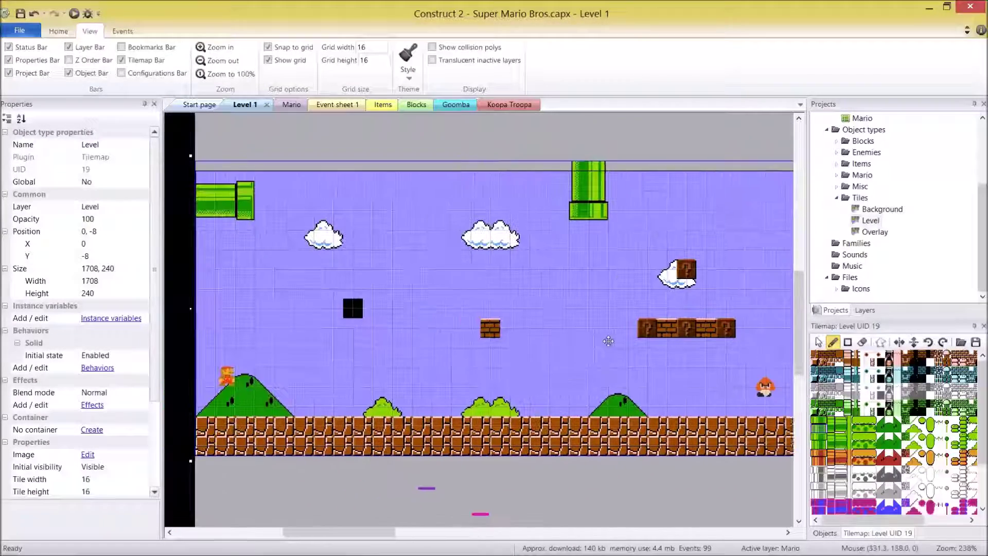
{"action": "left_click", "coordinate": [819, 341]}
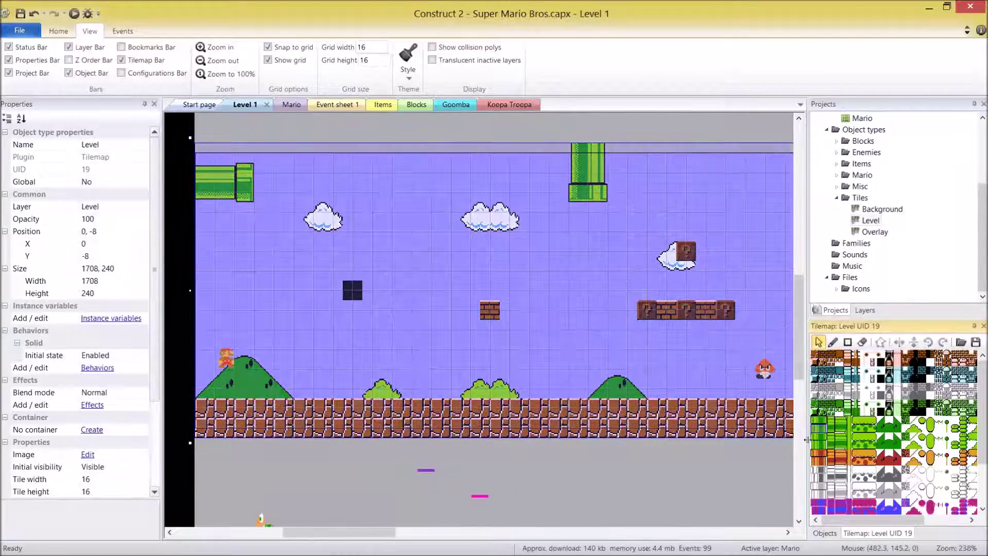
{"action": "left_click", "coordinate": [386, 139]}
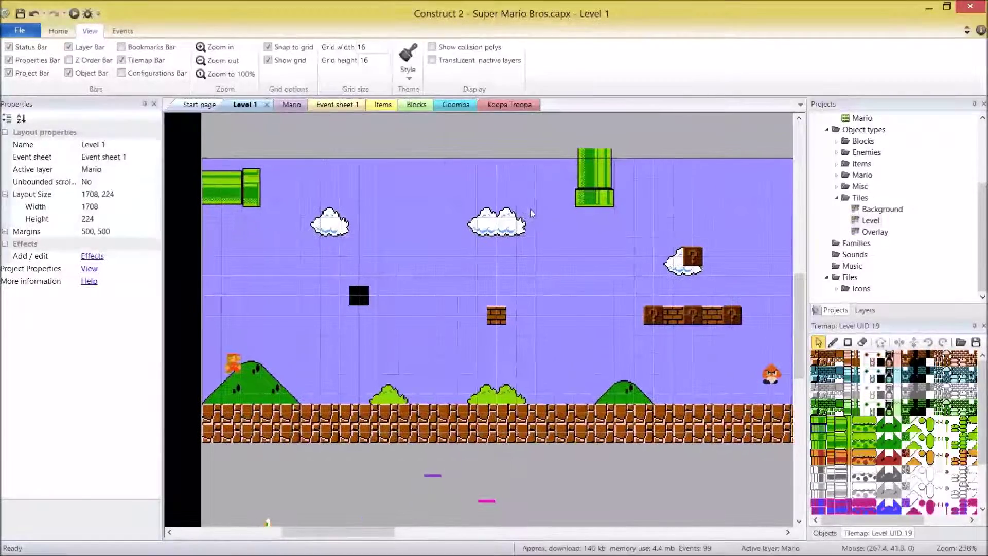
{"action": "middle_click_drag", "start_coordinate": [547, 316], "coordinate": [526, 325]}
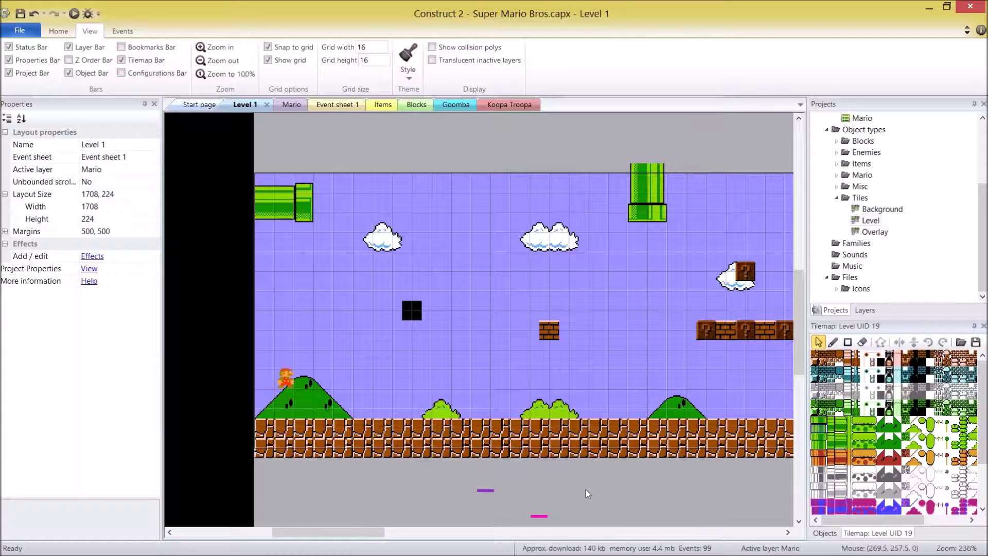
{"action": "left_click", "coordinate": [640, 201]}
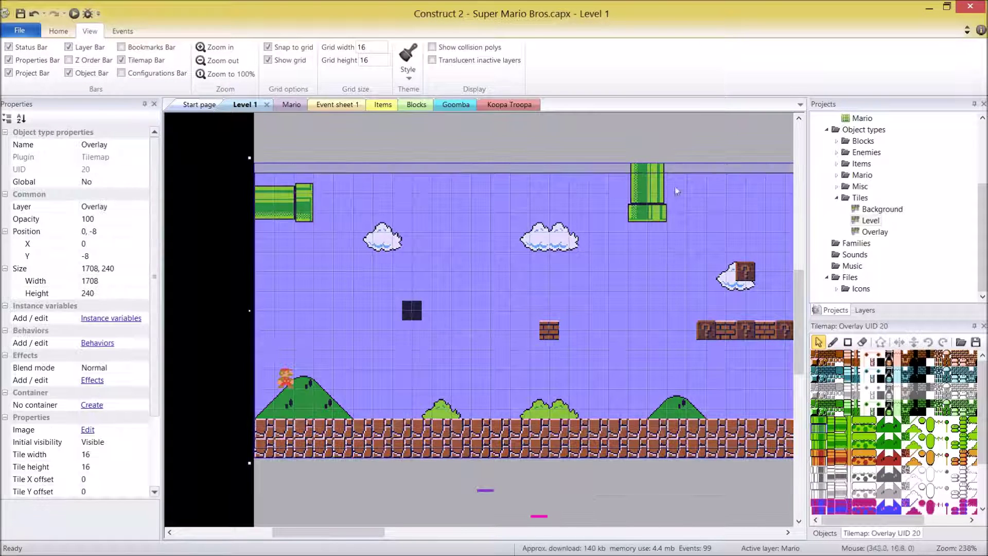